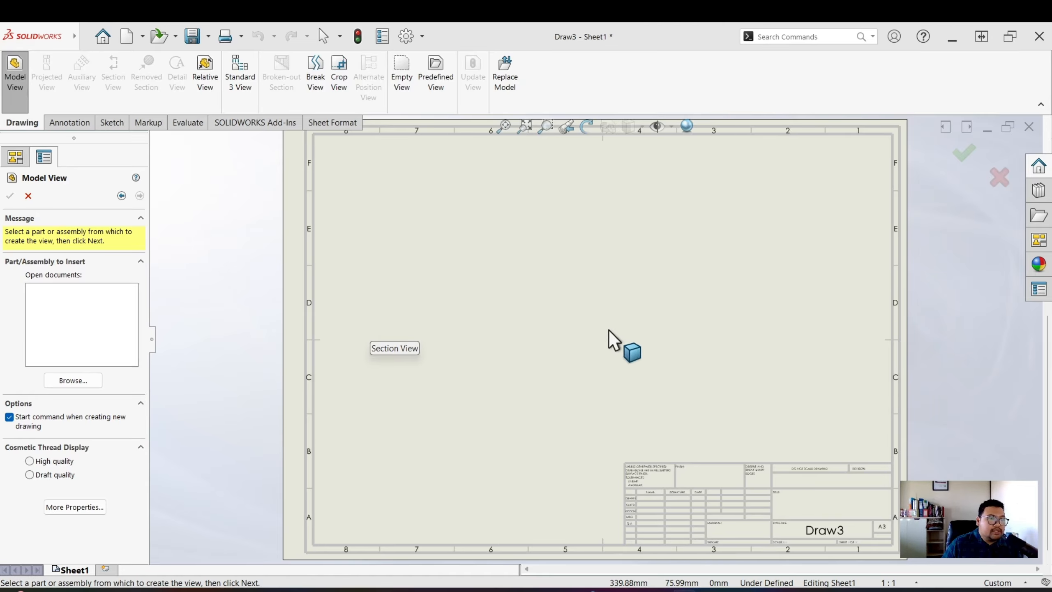
# Step: Load the part Pulley.SLDPRT from the Assy Belt Tensioner folder as the model for the drawing views
pyautogui.click(73, 380)
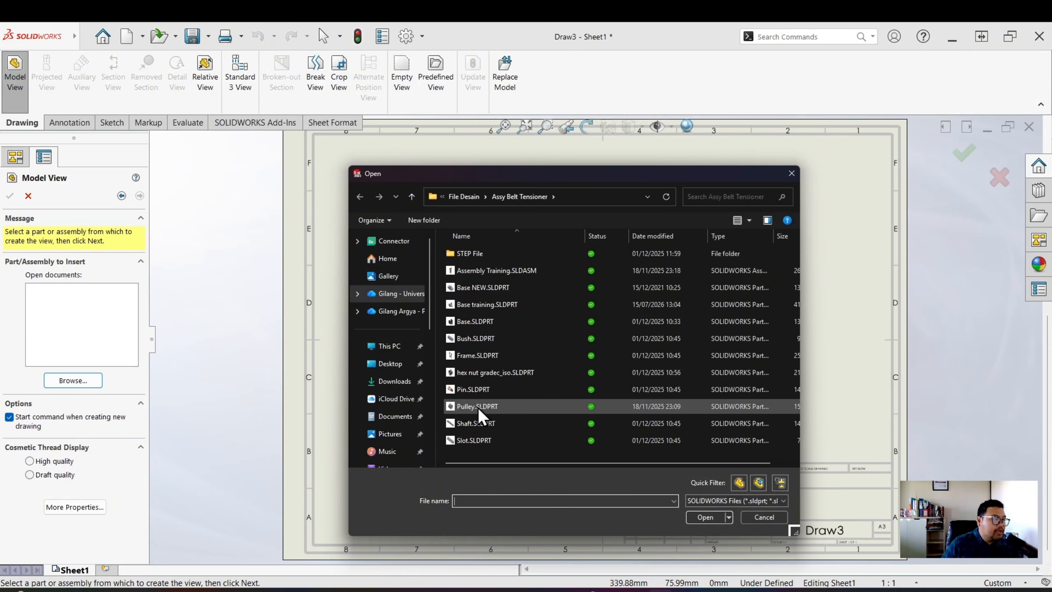
pyautogui.click(479, 406)
pyautogui.click(704, 516)
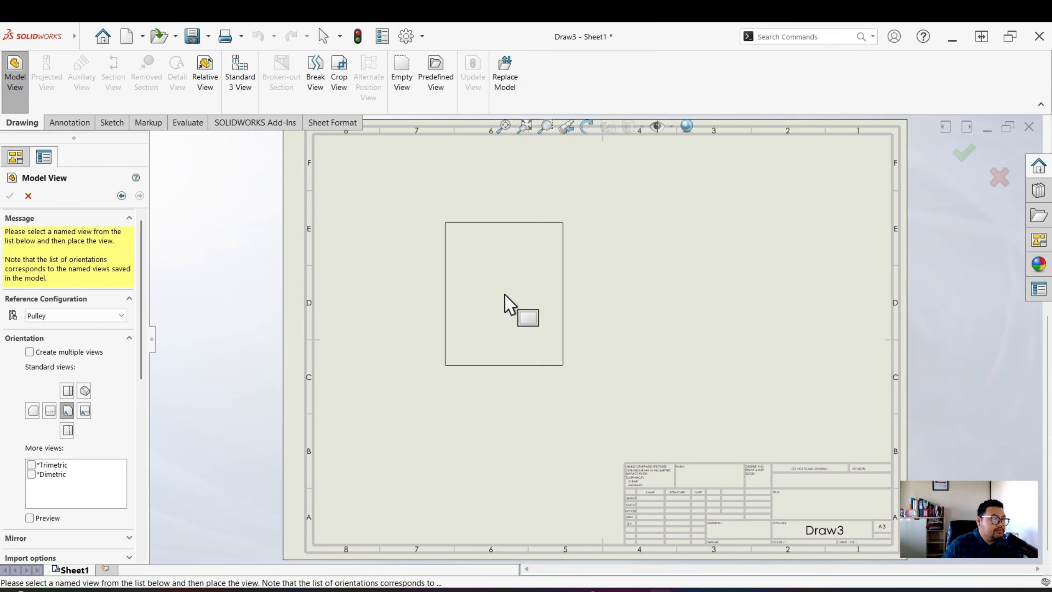
# Step: Place the pulley's front view, a projected side view beside it and an isometric view in the sheet's upper-right corner
pyautogui.click(436, 352)
pyautogui.click(629, 352)
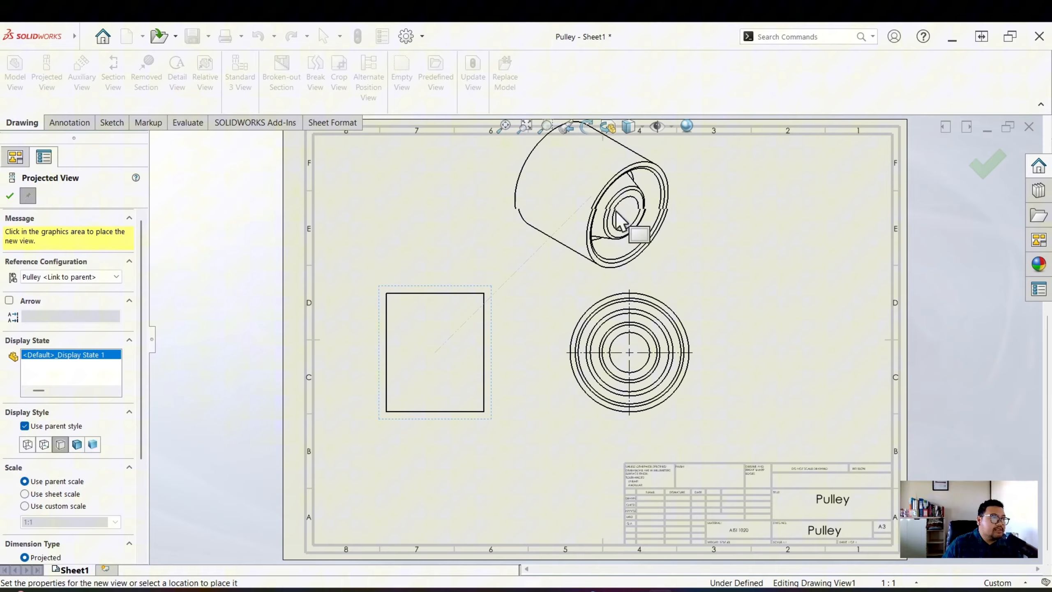
pyautogui.click(663, 258)
pyautogui.moveTo(689, 262); pyautogui.dragTo(870, 285)
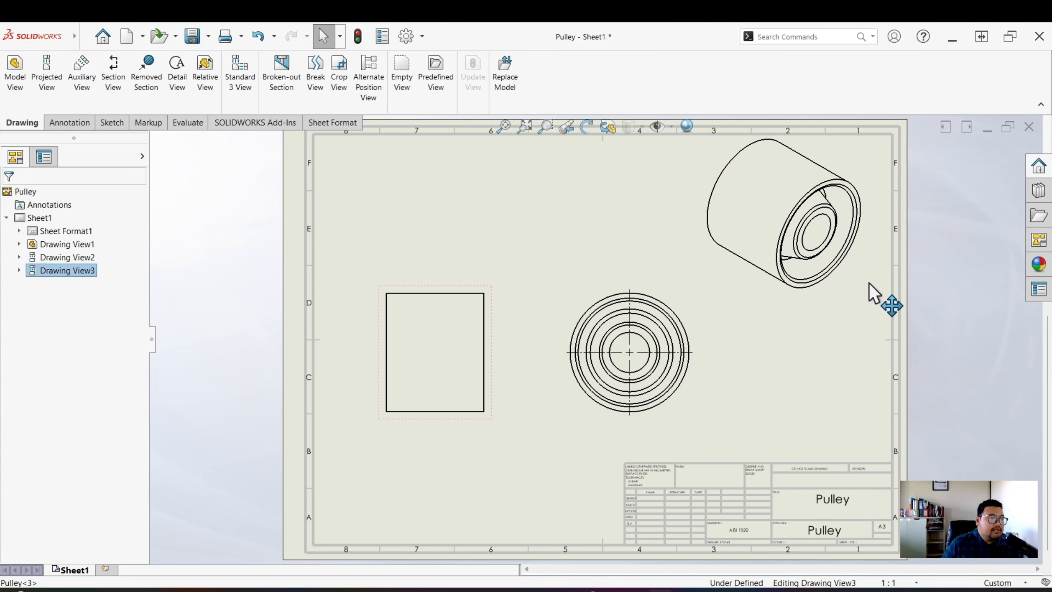
pyautogui.click(499, 445)
pyautogui.moveTo(567, 394); pyautogui.dragTo(559, 411, button='middle')
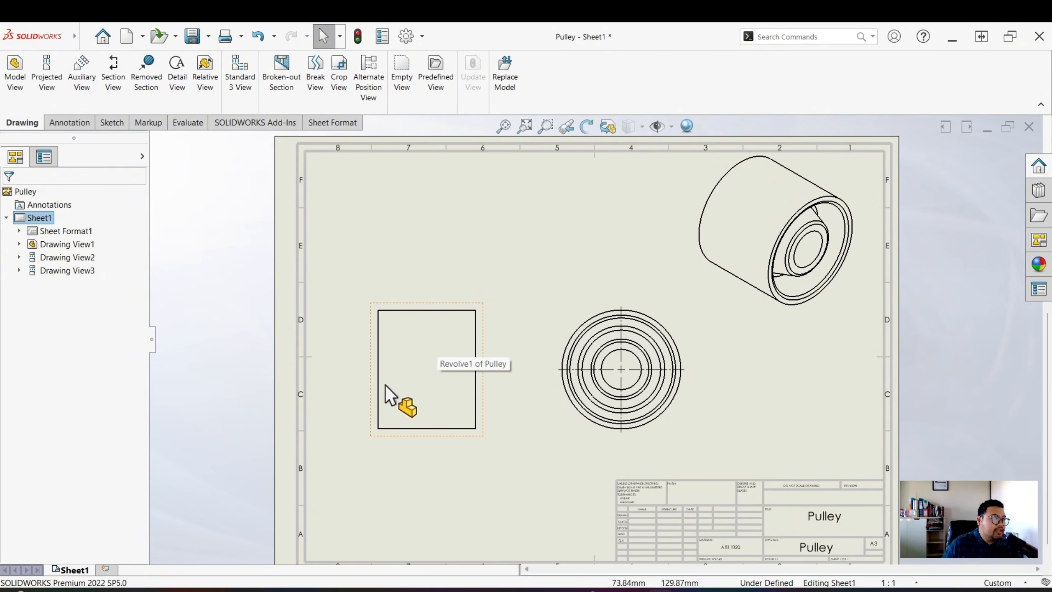
# Step: Set the front view's display style to Hidden Lines Visible
pyautogui.click(371, 326)
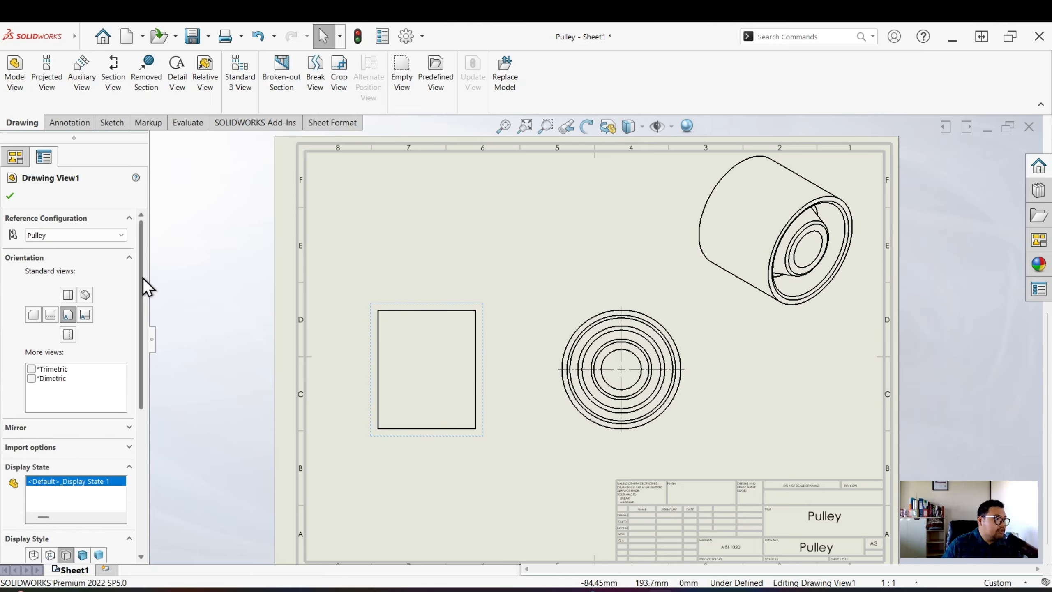
pyautogui.moveTo(143, 278); pyautogui.dragTo(145, 372)
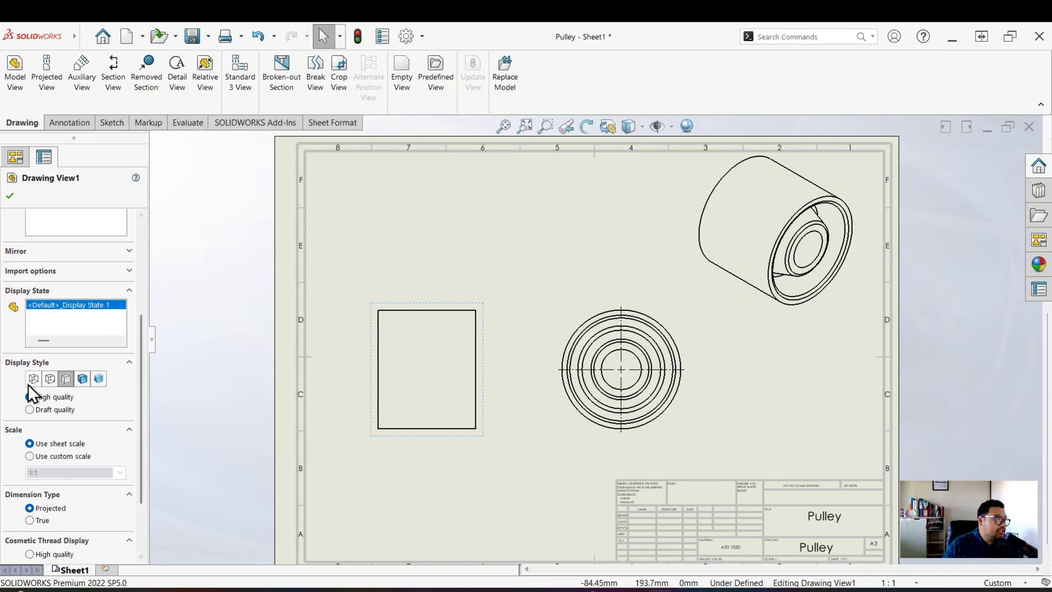
pyautogui.click(50, 379)
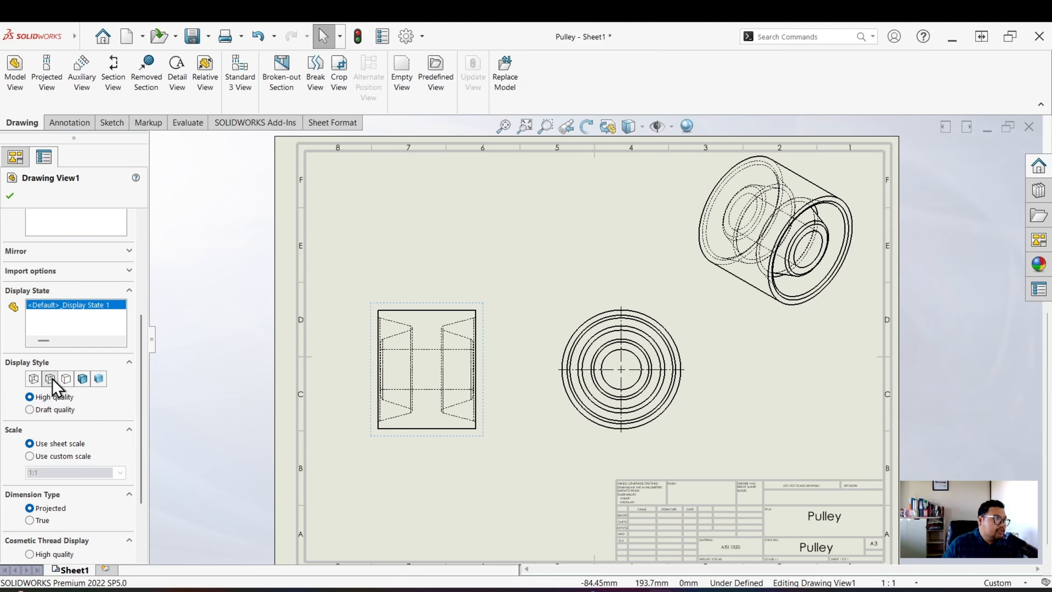
pyautogui.click(549, 470)
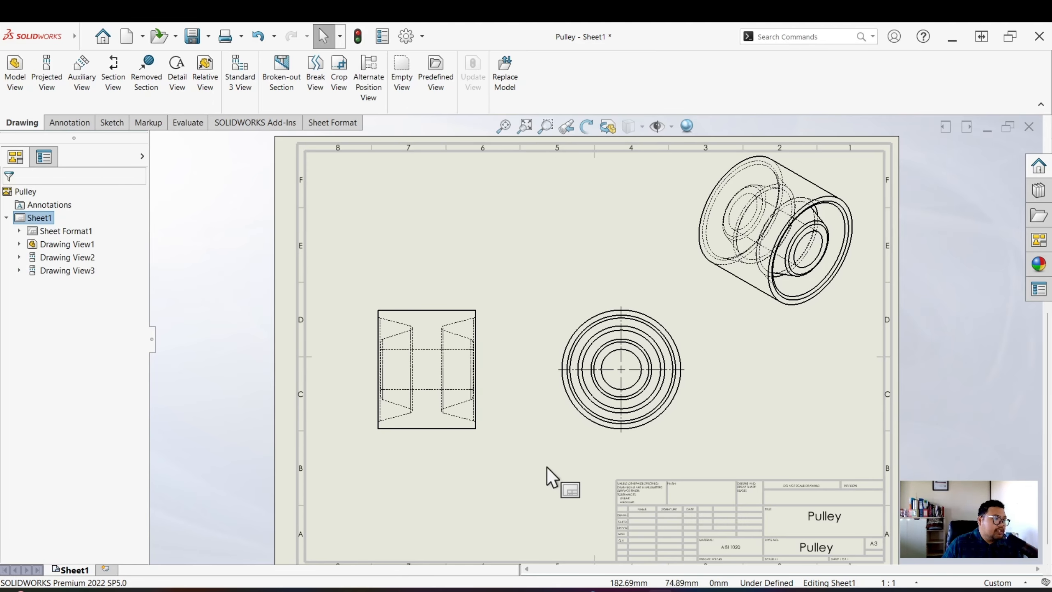
# Step: Stop the isometric view from using its parent's style and display it as Shaded With Edges
pyautogui.click(853, 322)
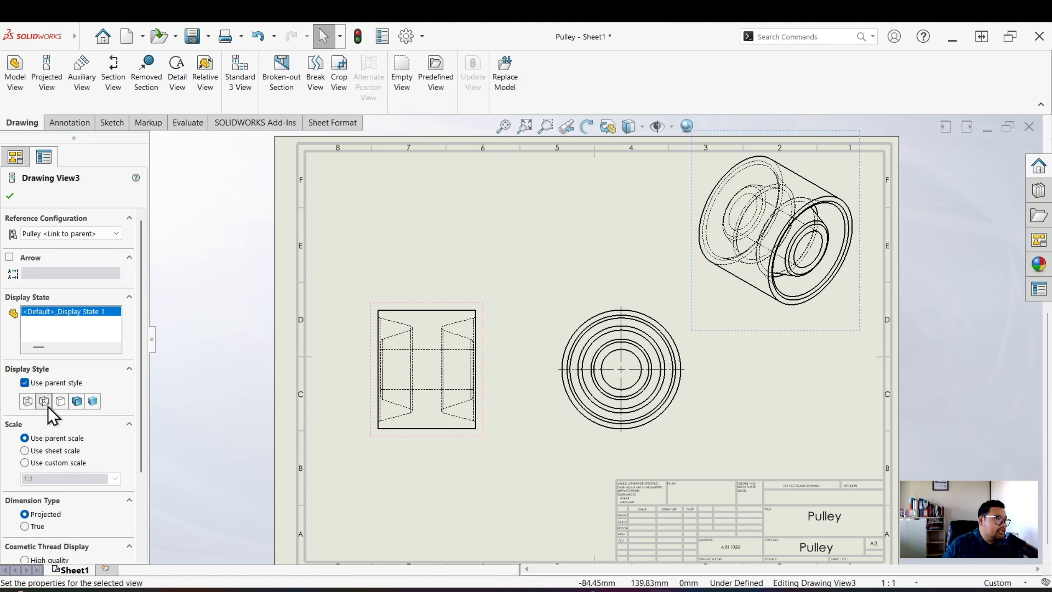
pyautogui.click(24, 383)
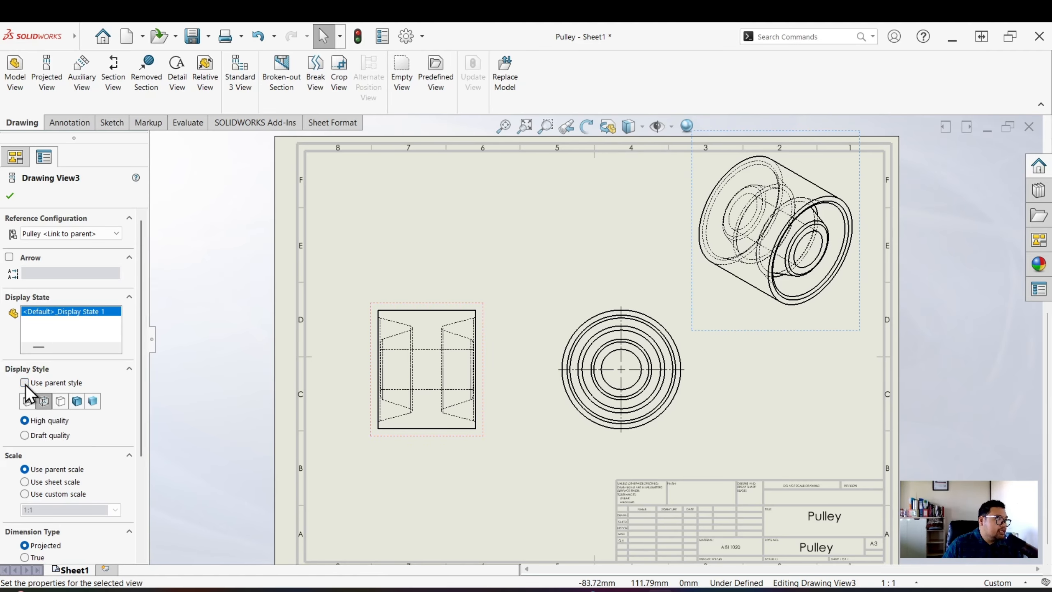
pyautogui.click(80, 404)
pyautogui.click(543, 475)
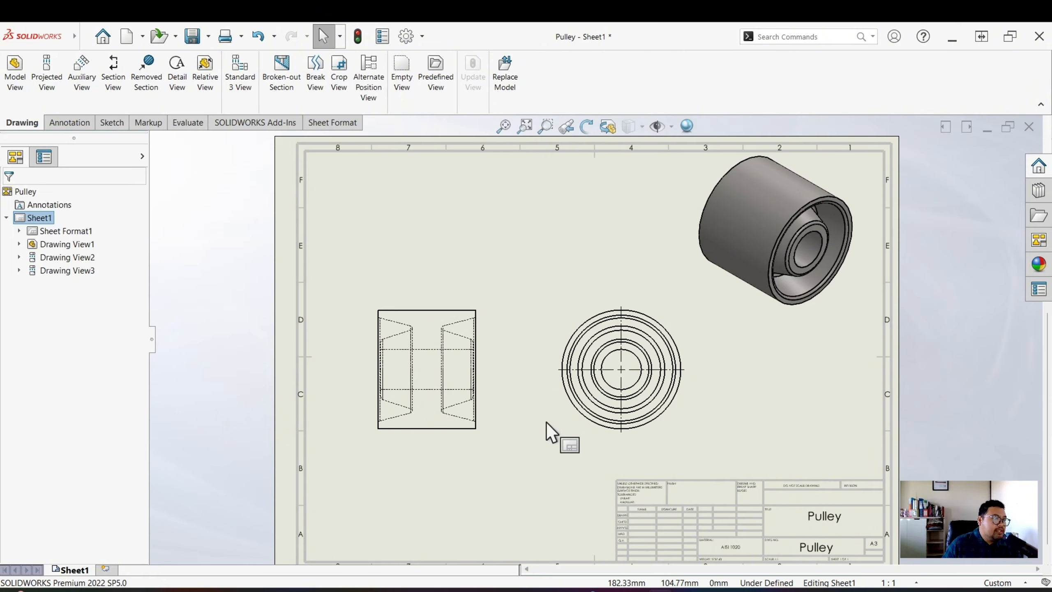
# Step: Delete the rectangular front view, keeping the circular side view and the isometric view
pyautogui.scroll(1, 546, 423)
pyautogui.scroll(-2, 495, 384)
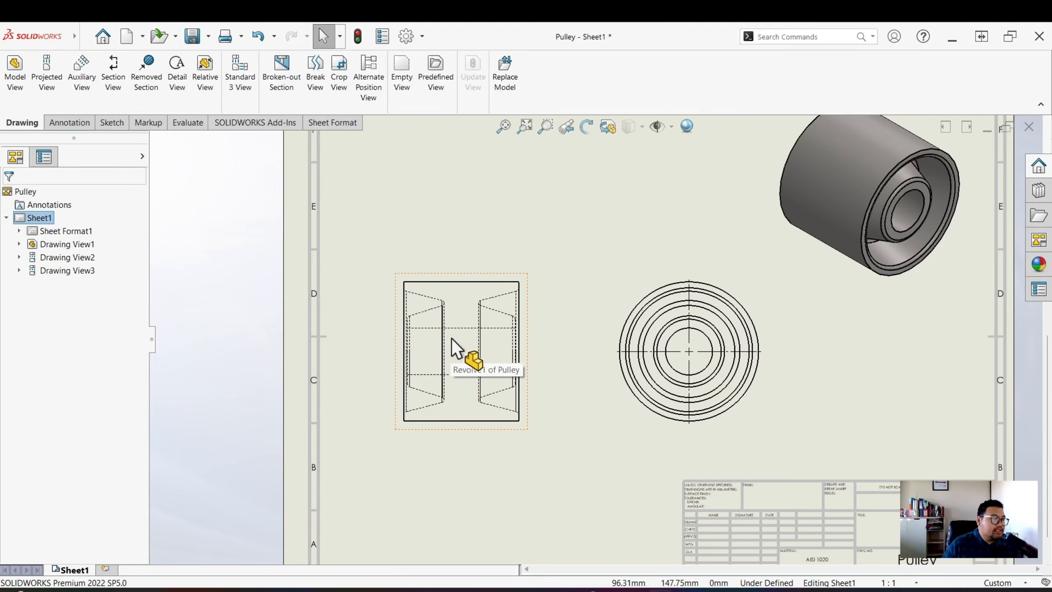
pyautogui.moveTo(565, 276); pyautogui.dragTo(541, 293, button='middle')
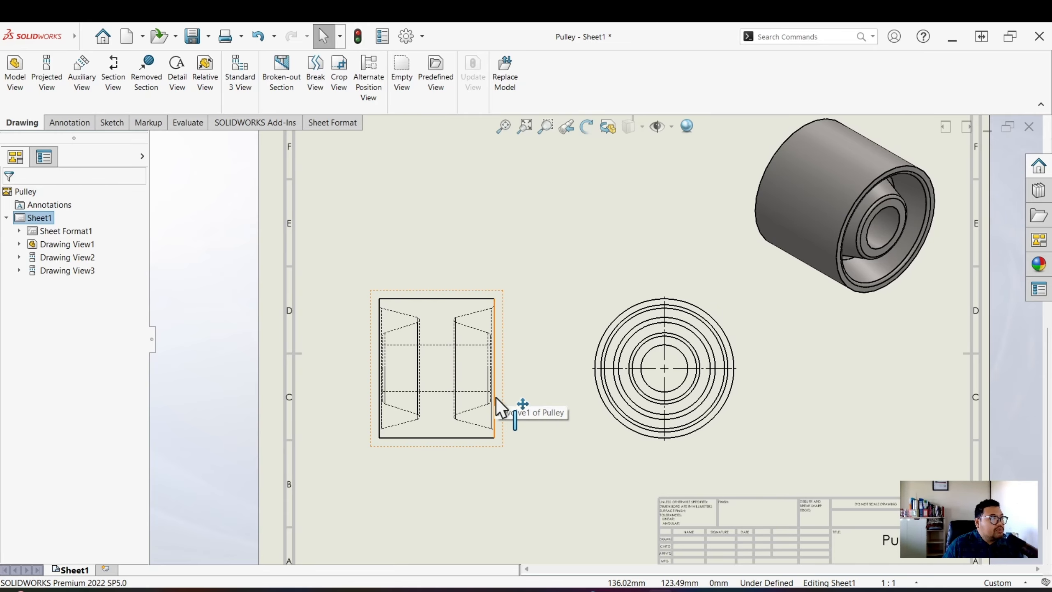
pyautogui.click(503, 311)
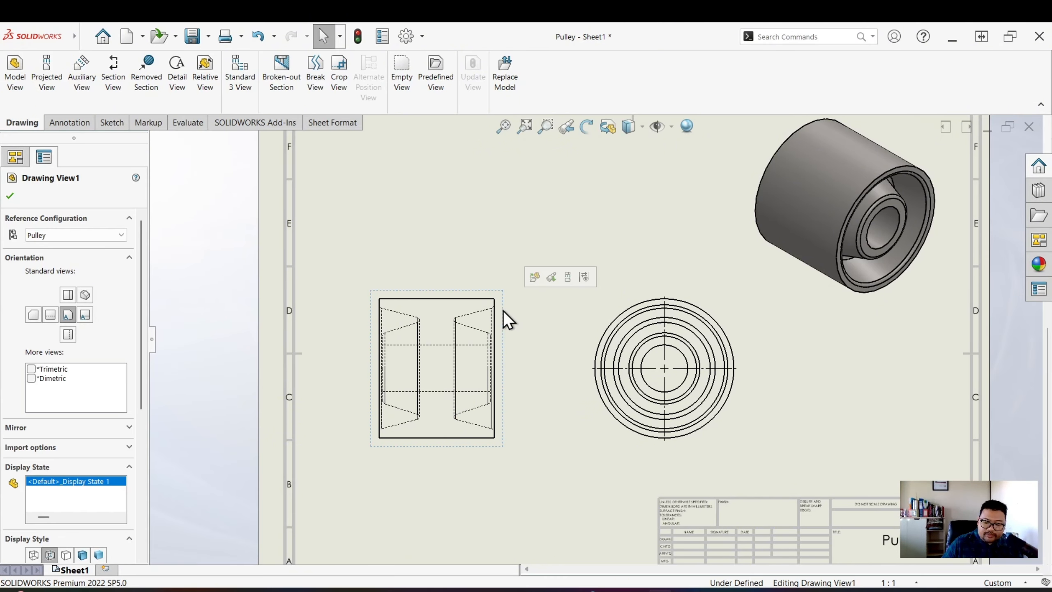
pyautogui.press('Delete')
pyautogui.click(768, 354)
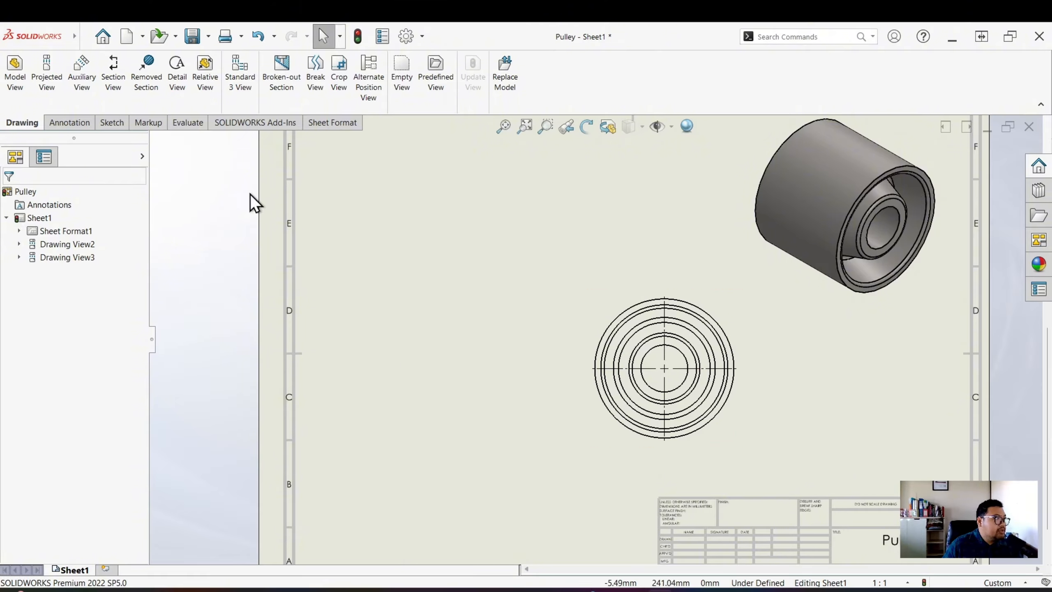
# Step: Start a section view with a vertical cutting line through the centre of the circular pulley view
pyautogui.click(117, 73)
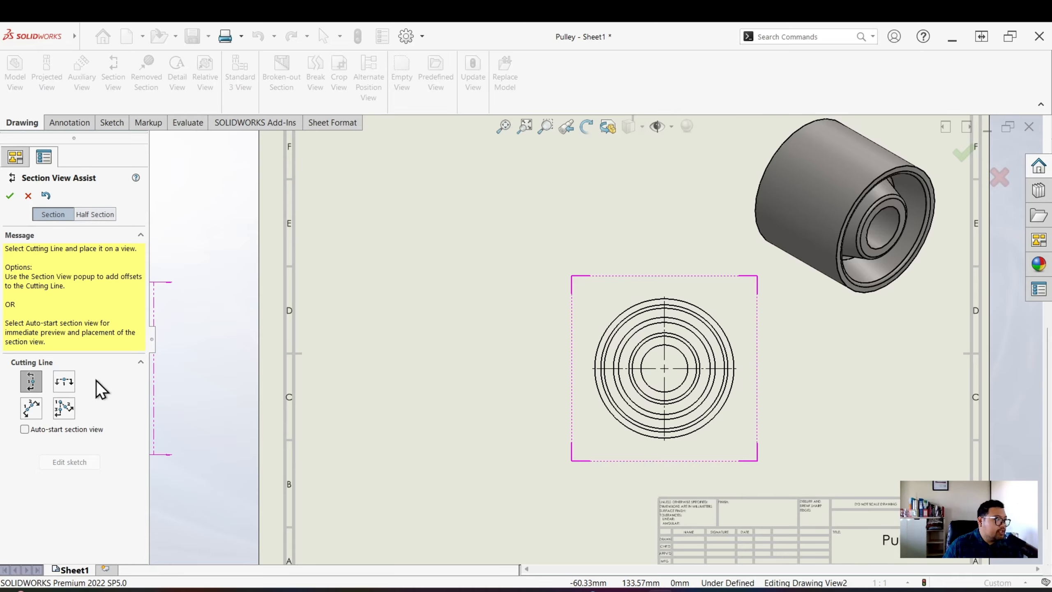
pyautogui.click(64, 381)
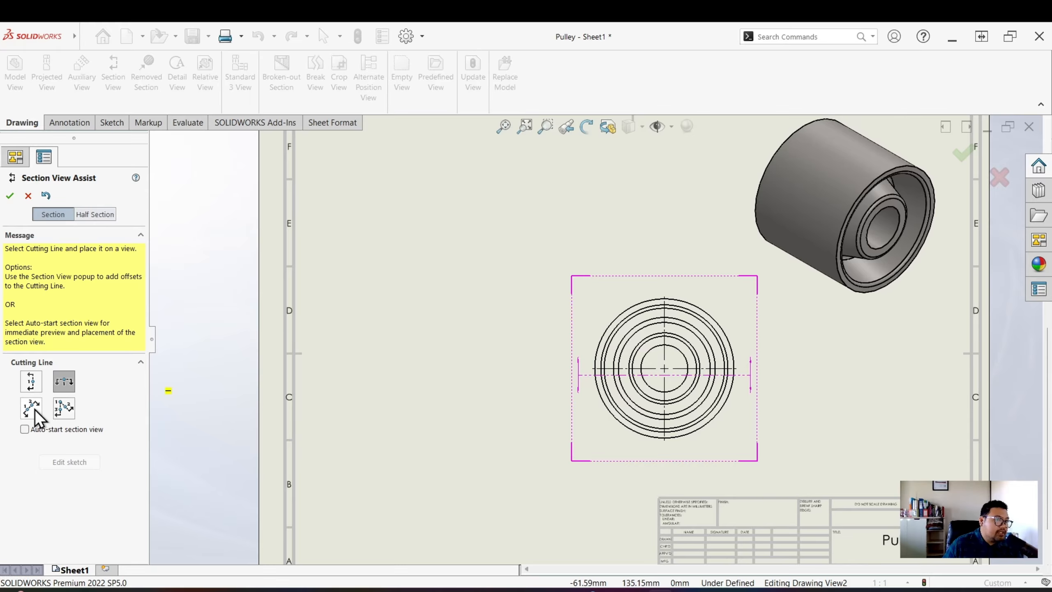
pyautogui.click(33, 382)
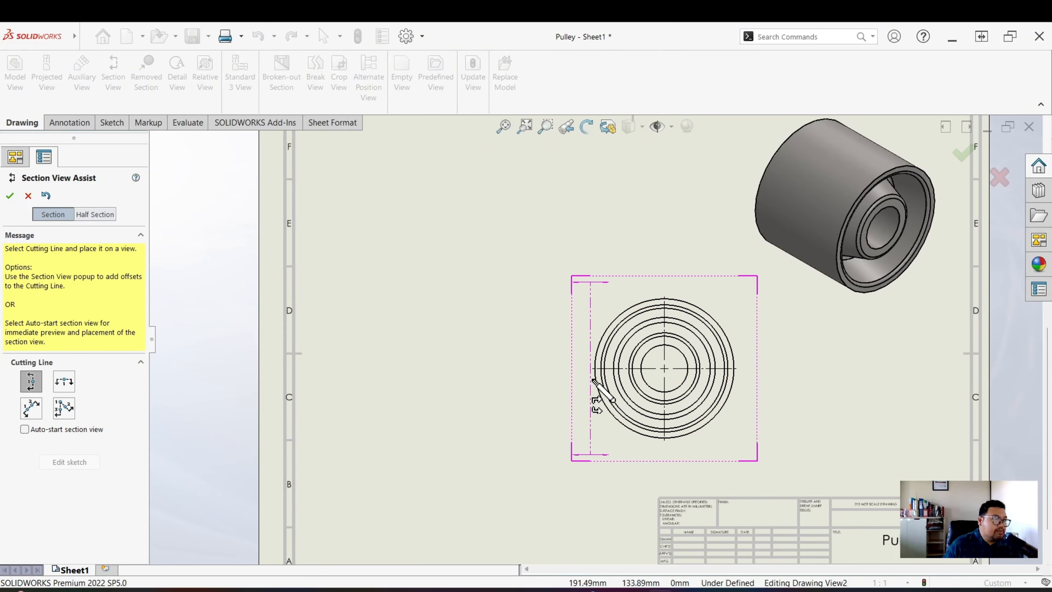
pyautogui.click(664, 369)
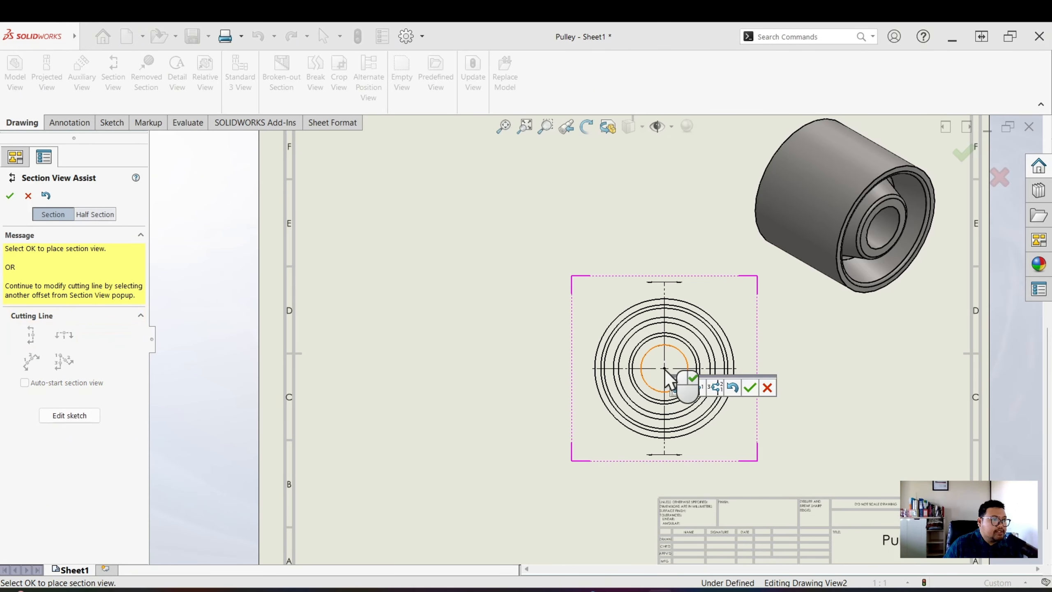
pyautogui.click(751, 388)
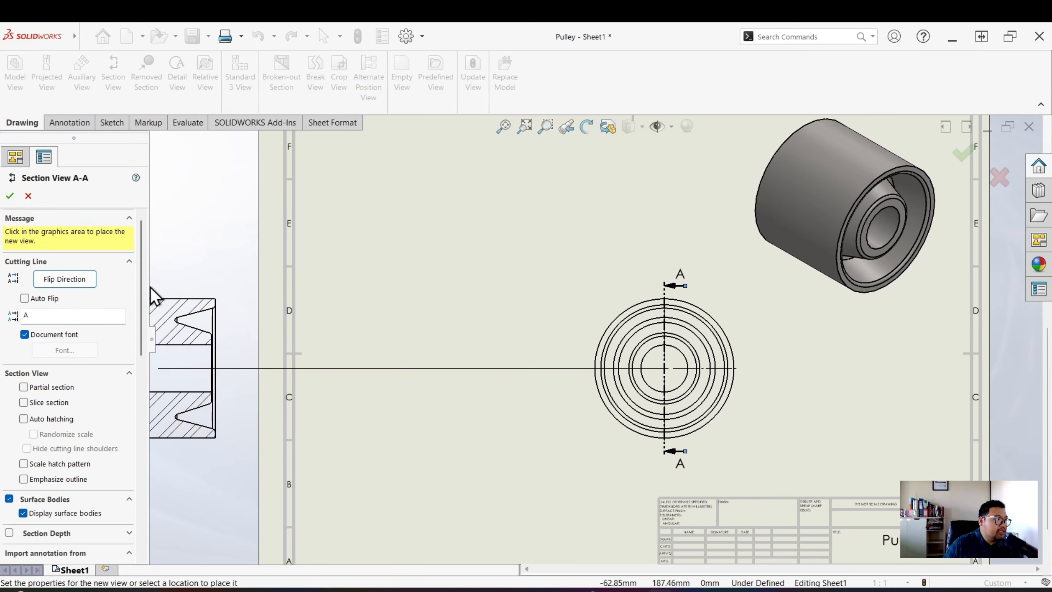
# Step: Flip the cutting direction and place section view A-A to the left of the circular view
pyautogui.click(65, 279)
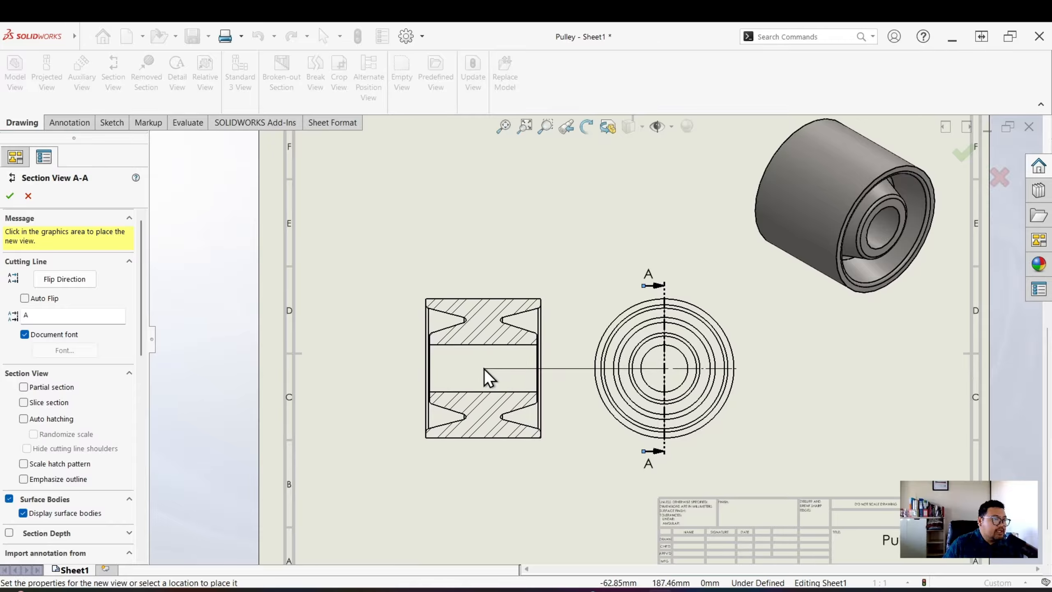
pyautogui.click(484, 368)
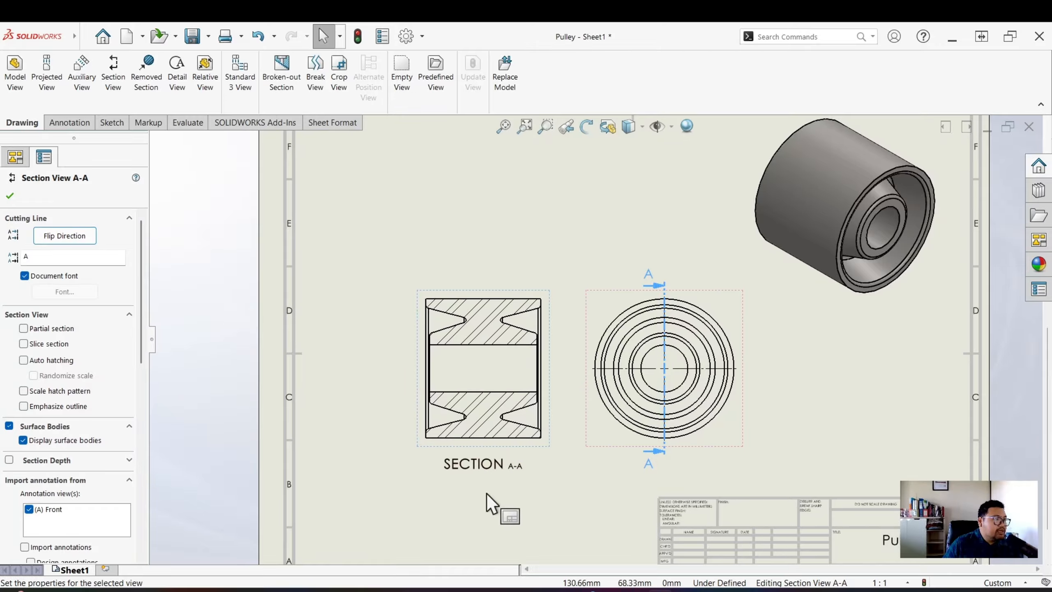
pyautogui.click(10, 195)
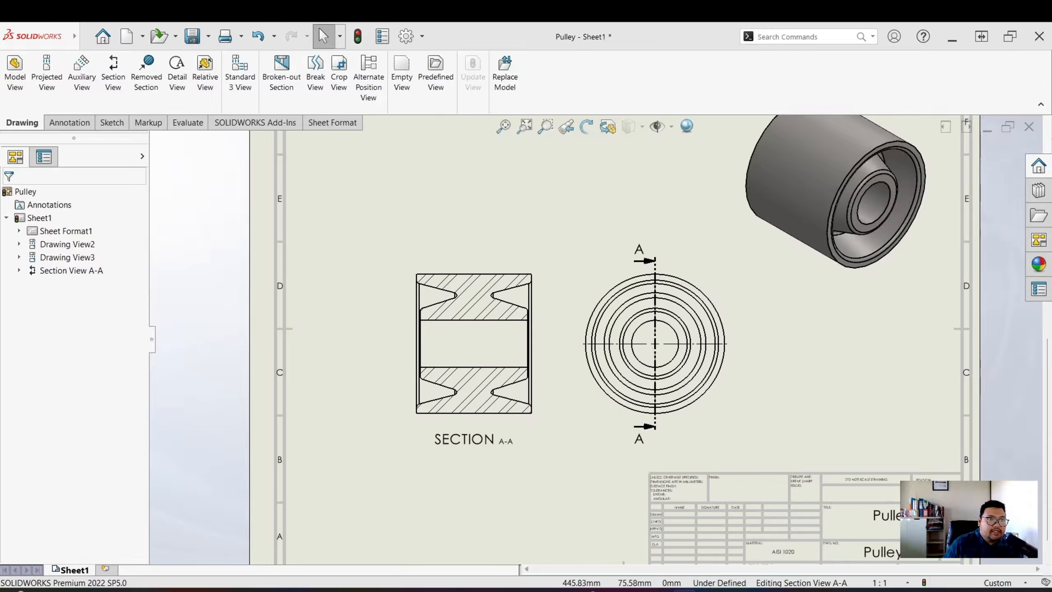
# Step: Turn off the material crosshatch for section A-A and try the Solid and None fills before returning to Hatch
pyautogui.scroll(1, 470, 352)
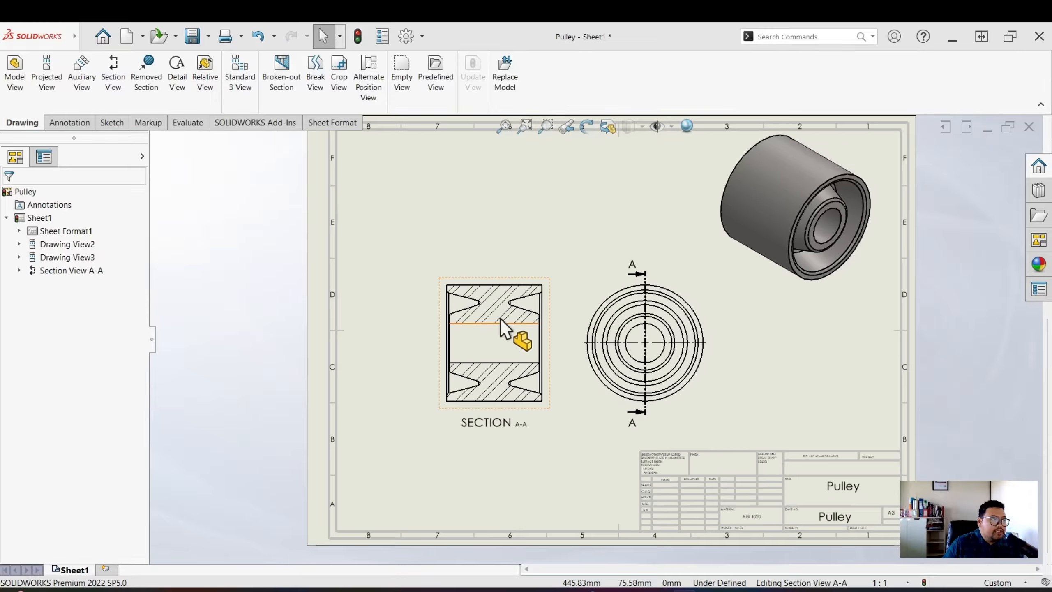
pyautogui.scroll(-2, 500, 319)
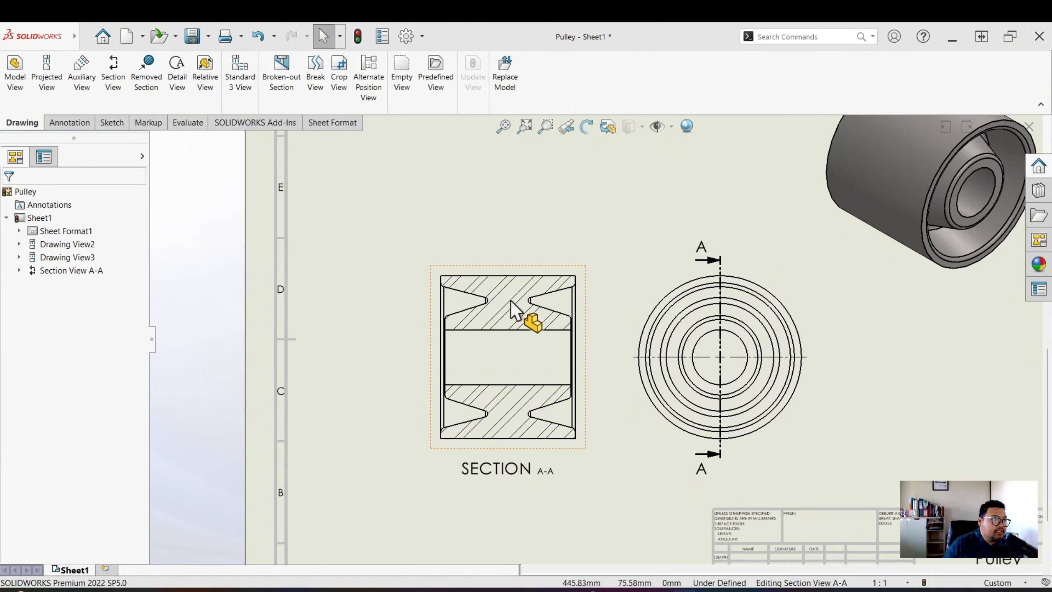
pyautogui.click(512, 295)
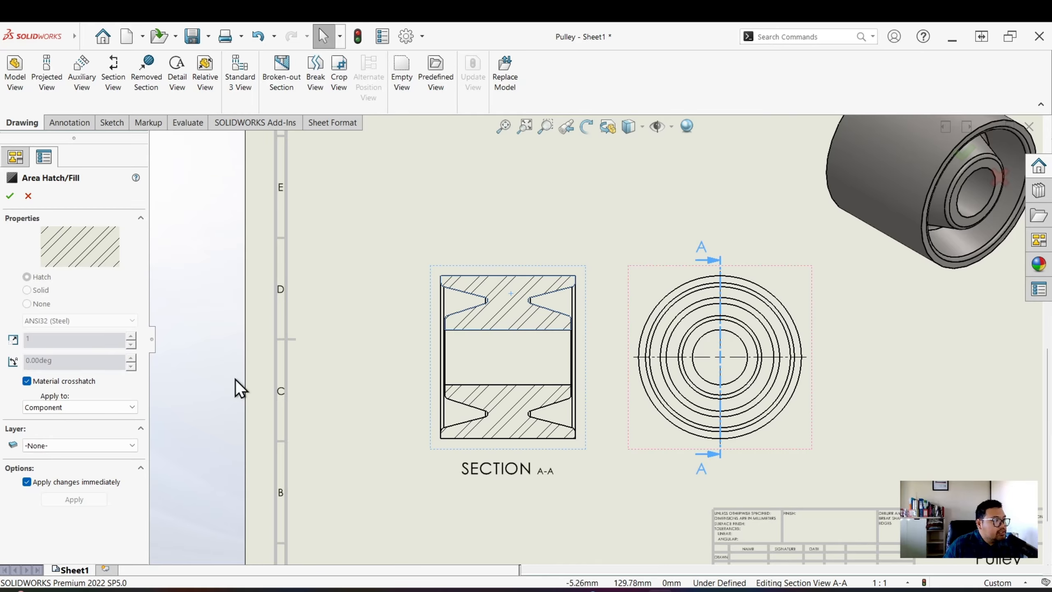
pyautogui.click(40, 382)
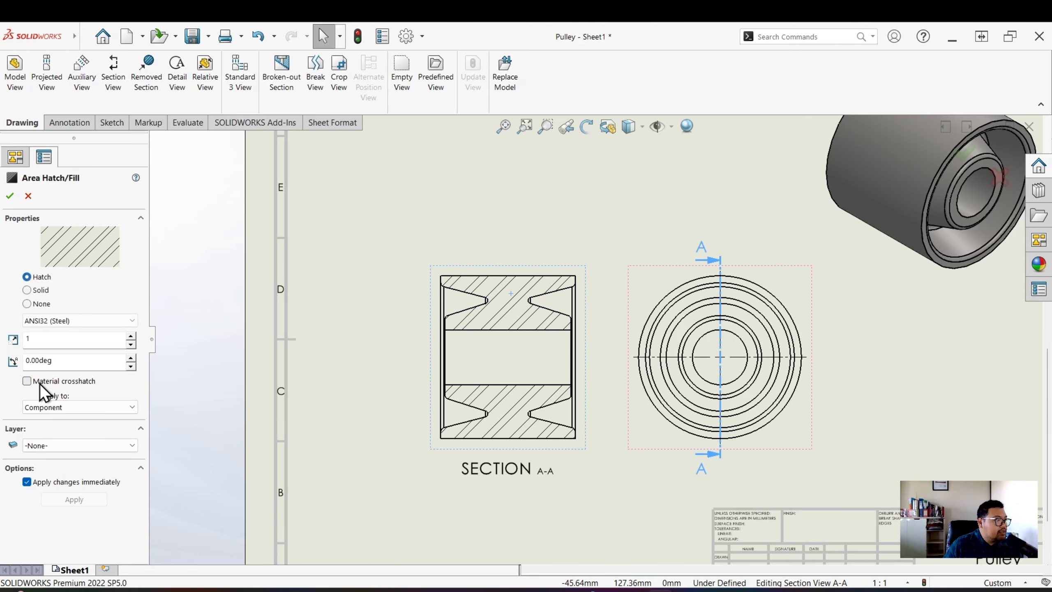
pyautogui.click(27, 289)
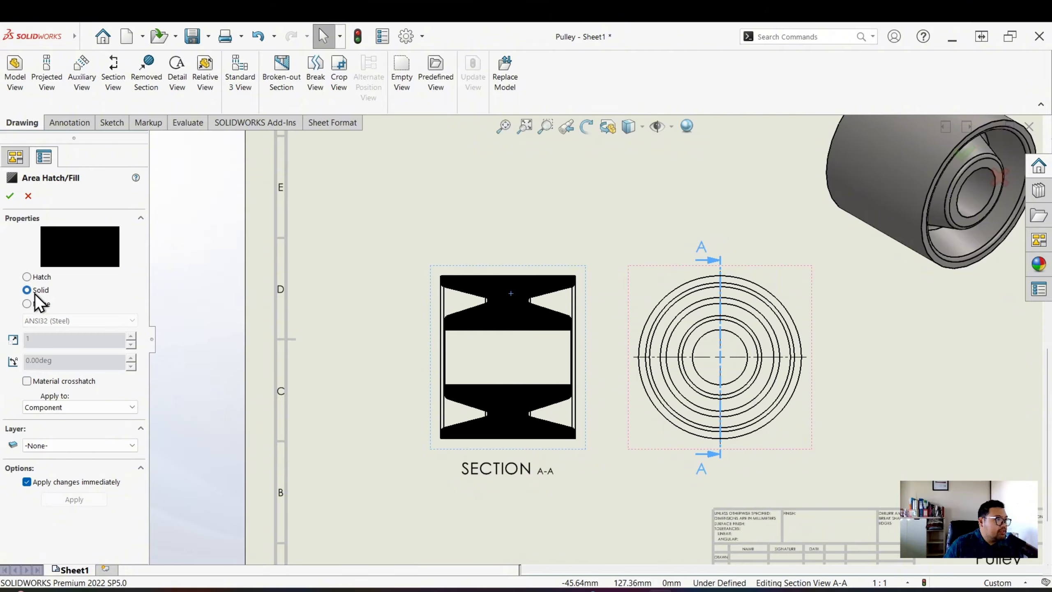
pyautogui.click(35, 306)
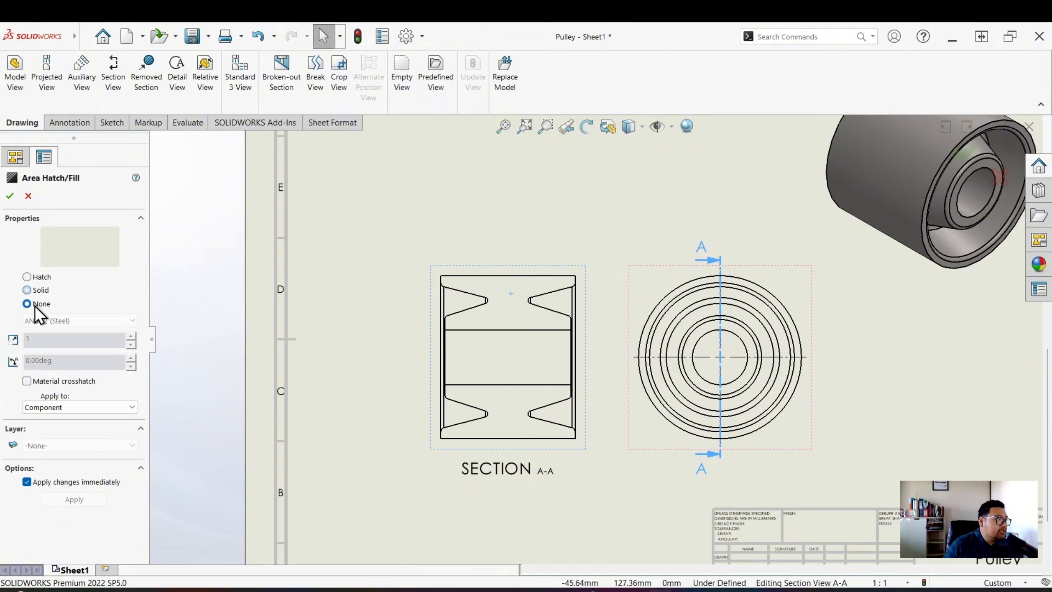
pyautogui.click(36, 276)
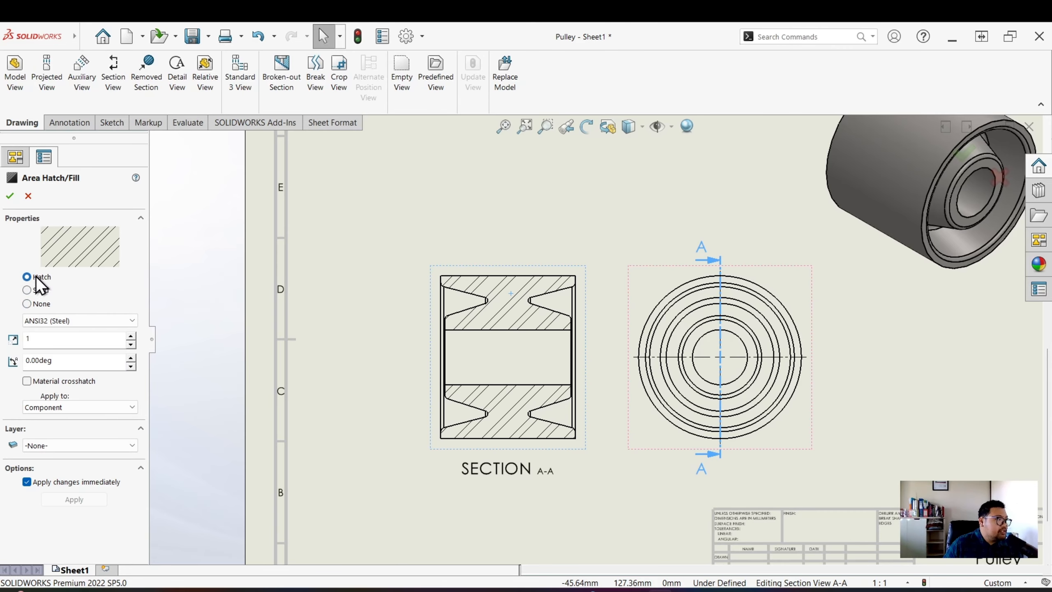
# Step: Try the ANSI35 (Fire Brick) and ISO (Aluminum) hatch patterns on section A-A
pyautogui.click(60, 321)
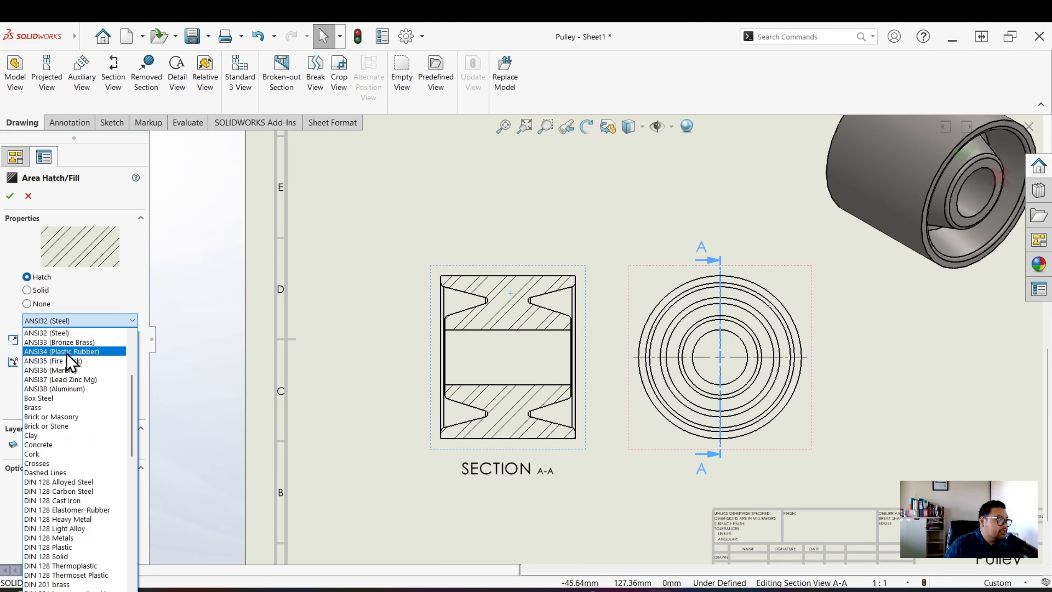
pyautogui.click(68, 360)
pyautogui.click(70, 321)
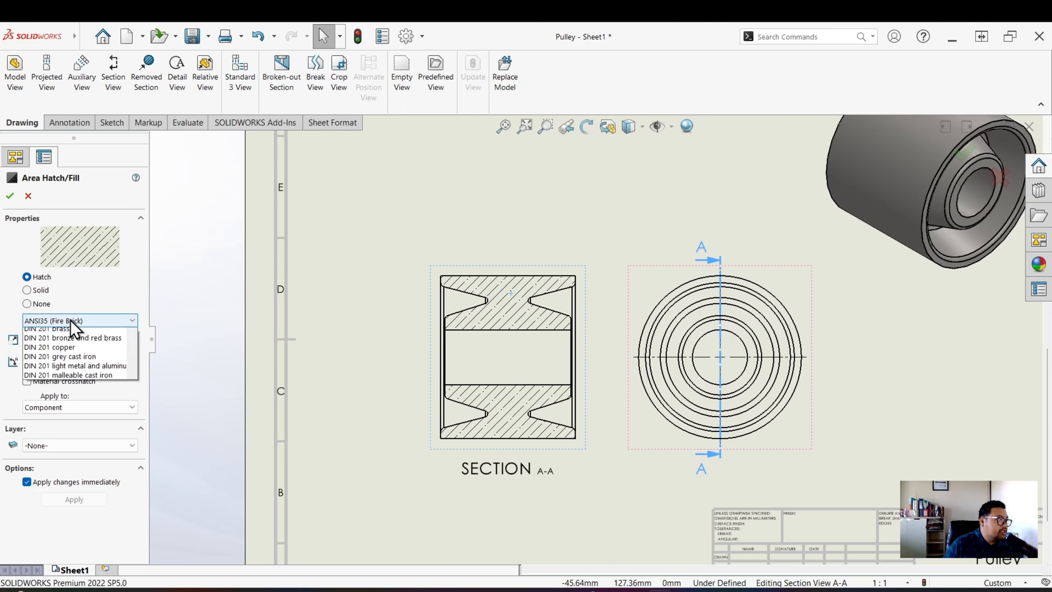
pyautogui.scroll(-1, 77, 390)
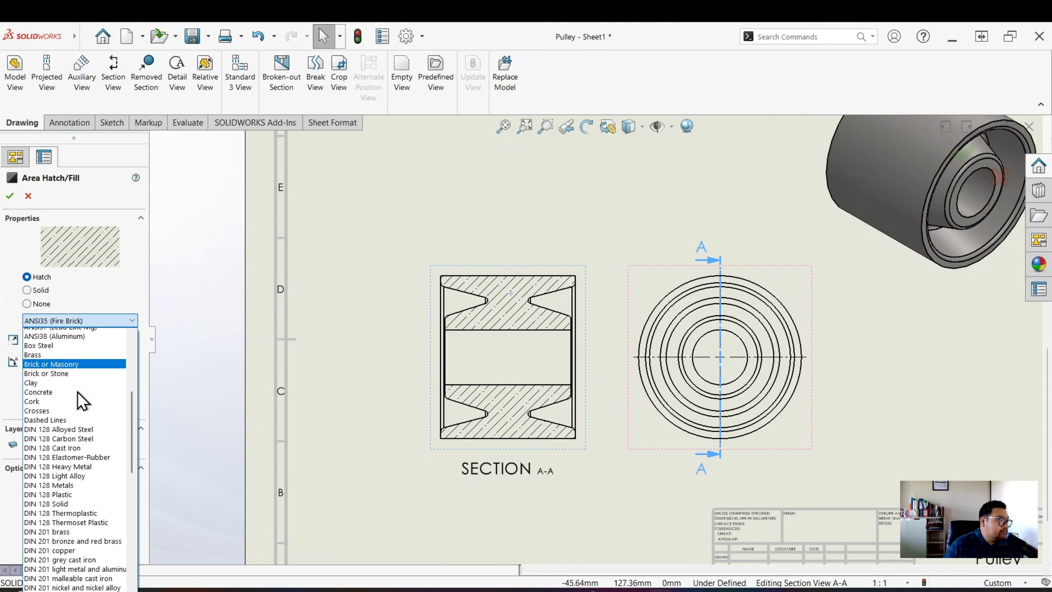
pyautogui.scroll(-15, 78, 392)
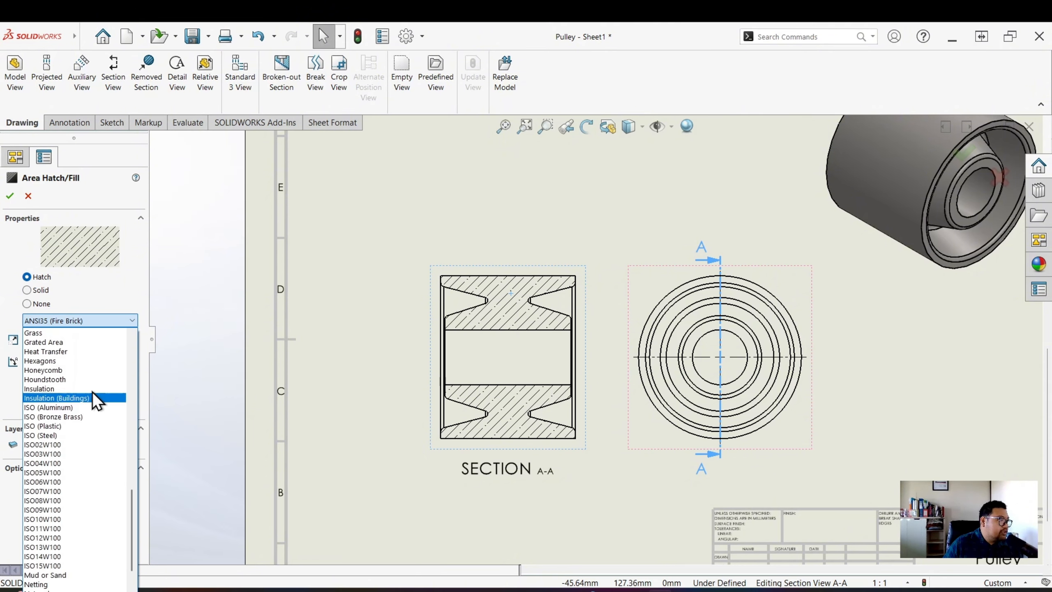
pyautogui.click(52, 408)
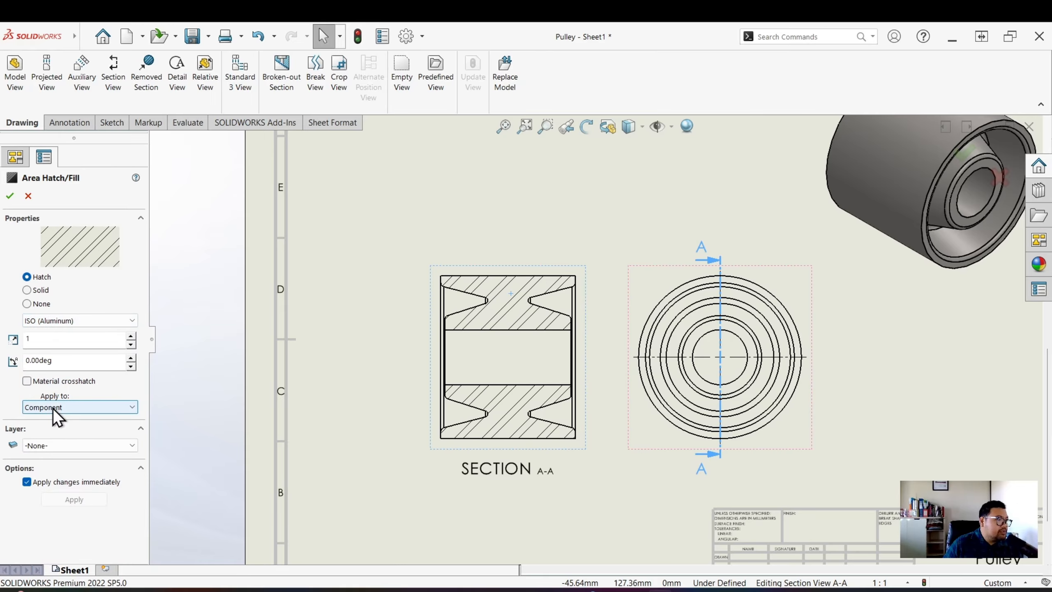
# Step: Set the hatch pattern of section A-A to ISO (Steel)
pyautogui.click(72, 324)
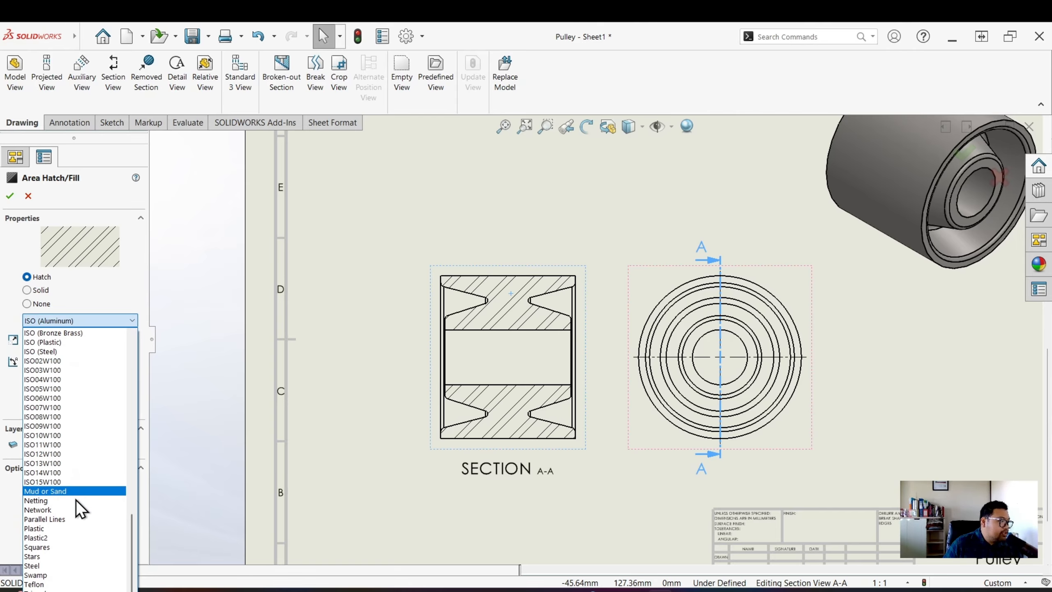
pyautogui.scroll(1, 57, 433)
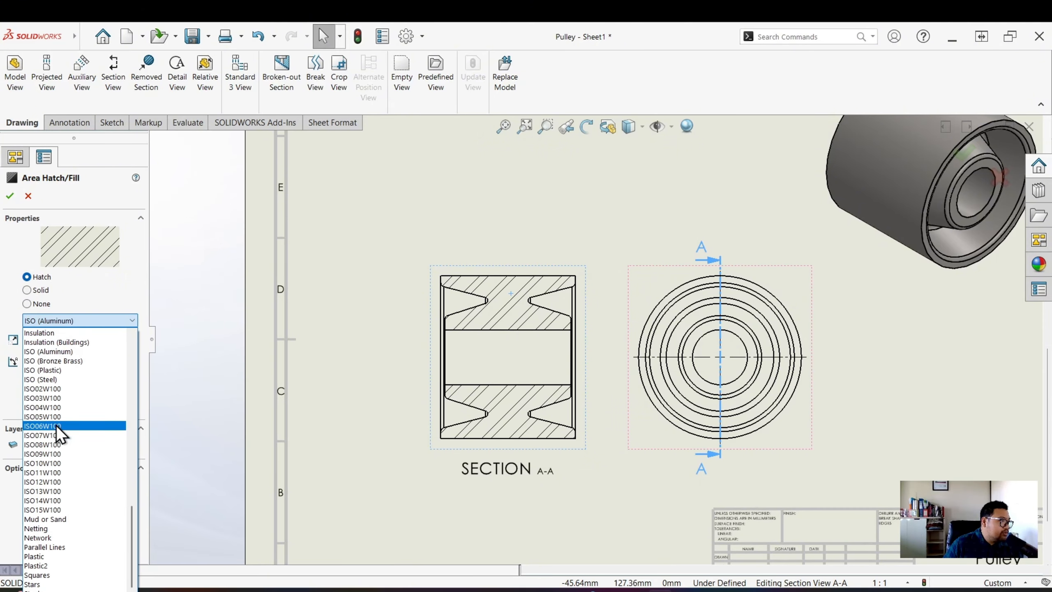
pyautogui.click(52, 380)
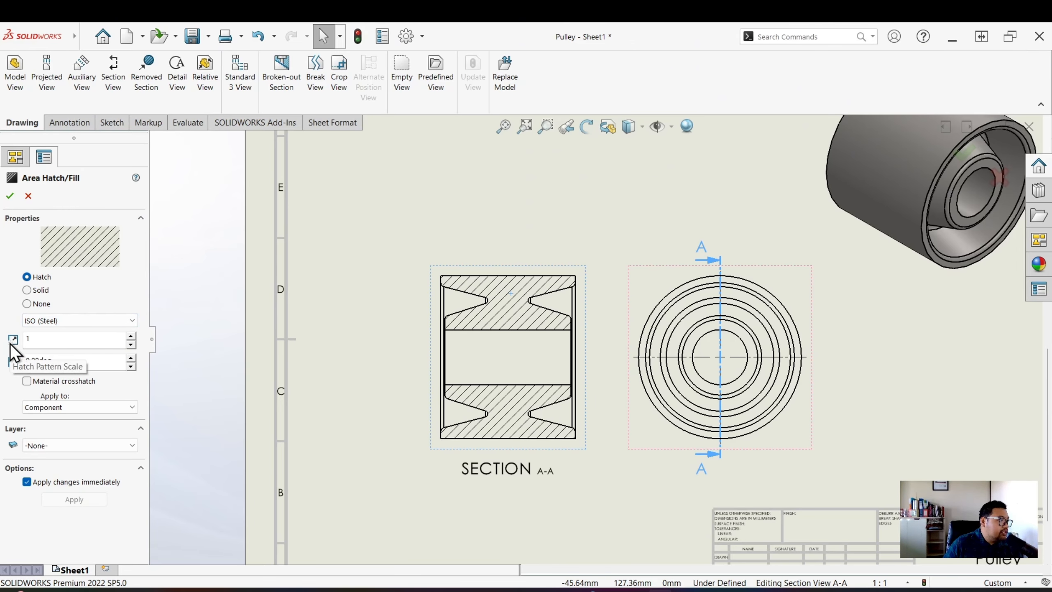
# Step: Try hatch pattern scales of 1 and 2 on section A-A, and set the scale to 1.5
pyautogui.click(131, 336)
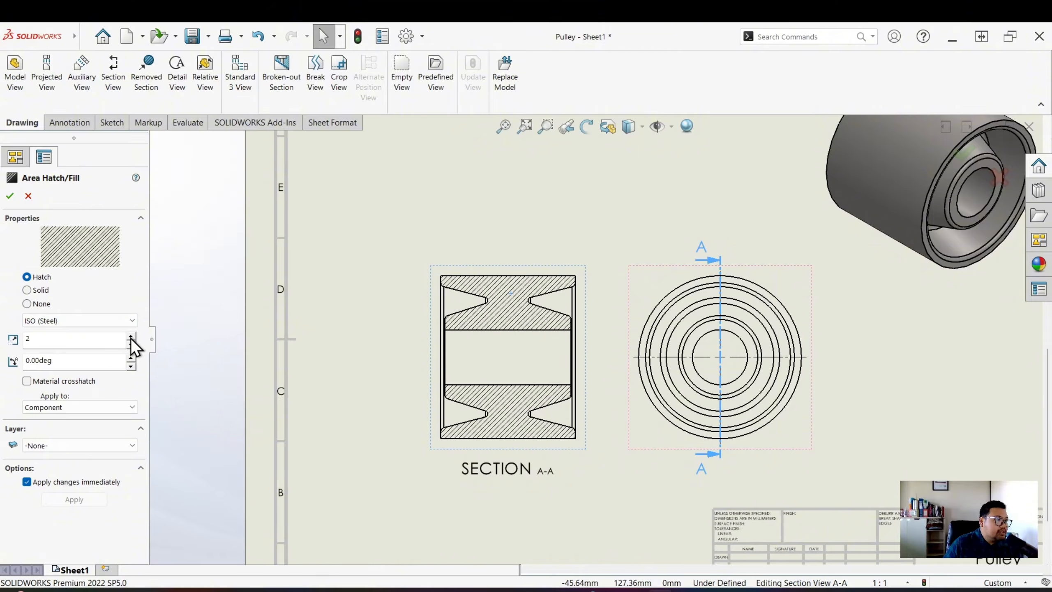
pyautogui.click(130, 345)
pyautogui.click(131, 344)
pyautogui.click(131, 337)
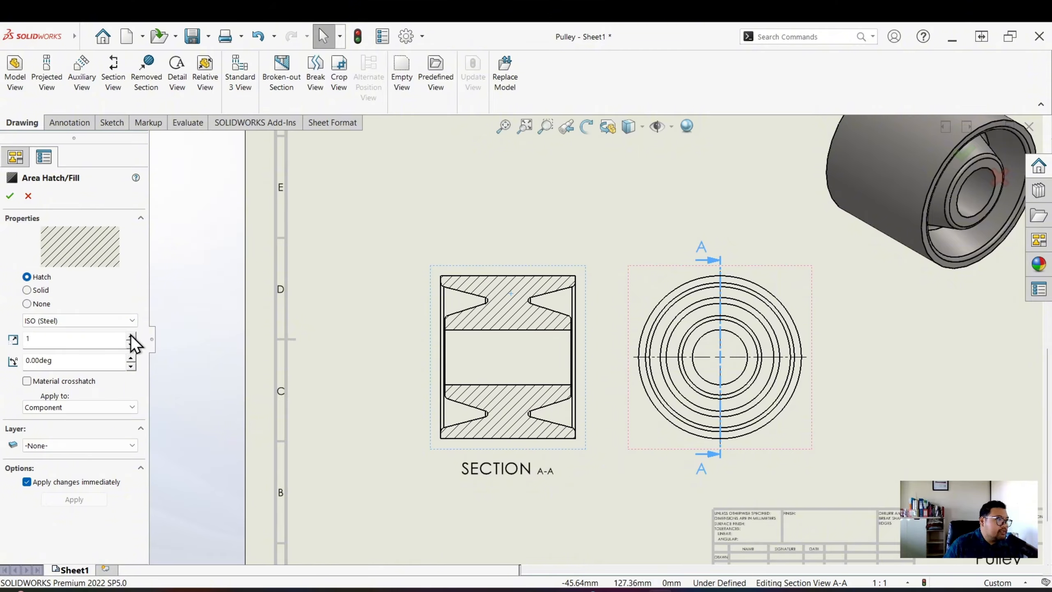
pyautogui.click(130, 337)
pyautogui.click(132, 335)
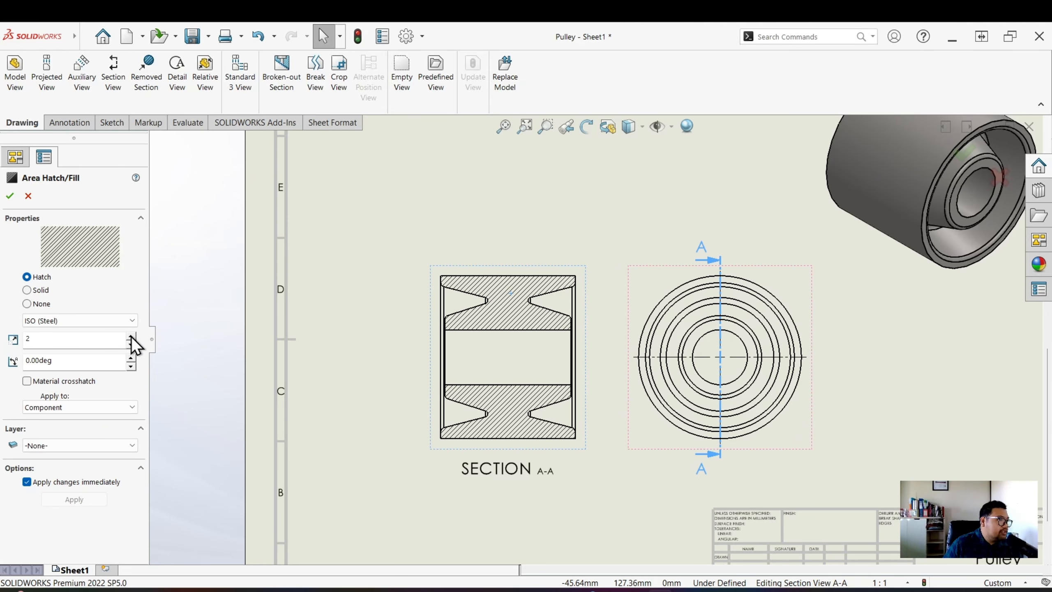
pyautogui.moveTo(77, 345); pyautogui.dragTo(3, 341)
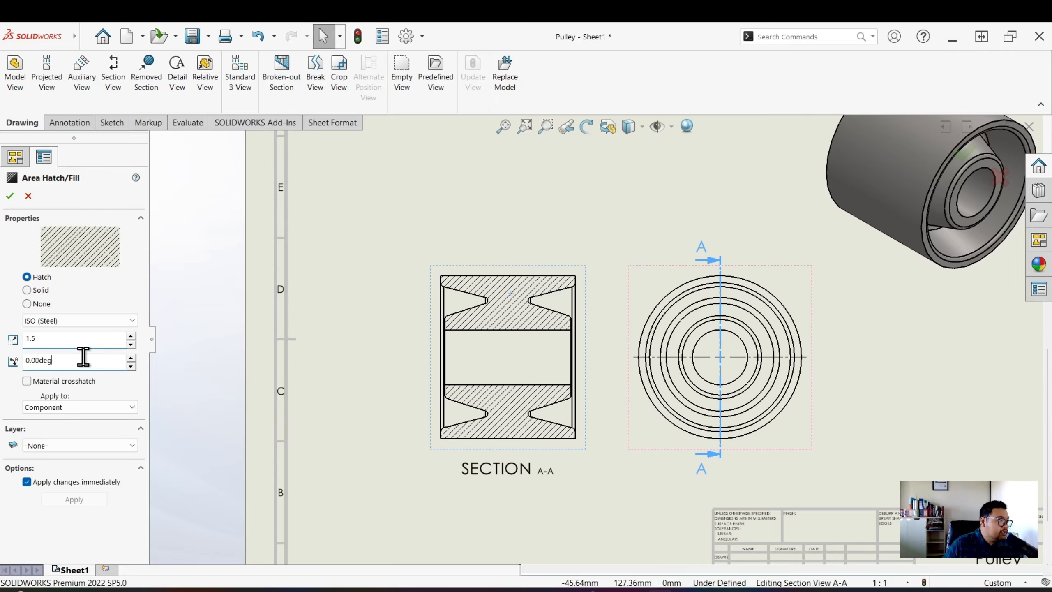
# Step: Try rotating the hatch pattern of section A-A, including 15 and 25 degrees, and return its angle to 0 degrees
pyautogui.click(130, 359)
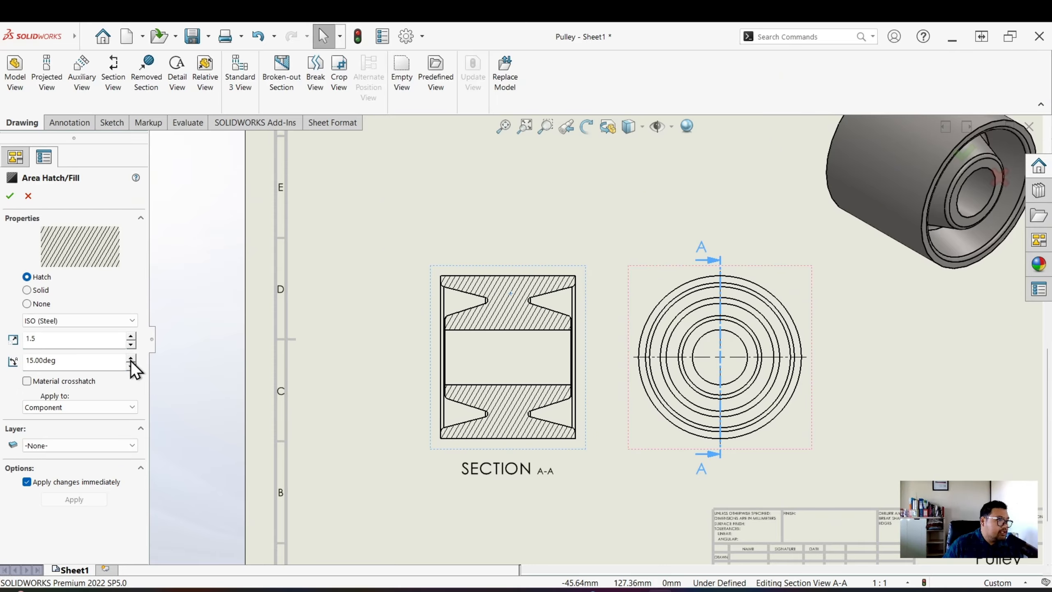
pyautogui.click(131, 359)
pyautogui.click(131, 359)
pyautogui.click(131, 367)
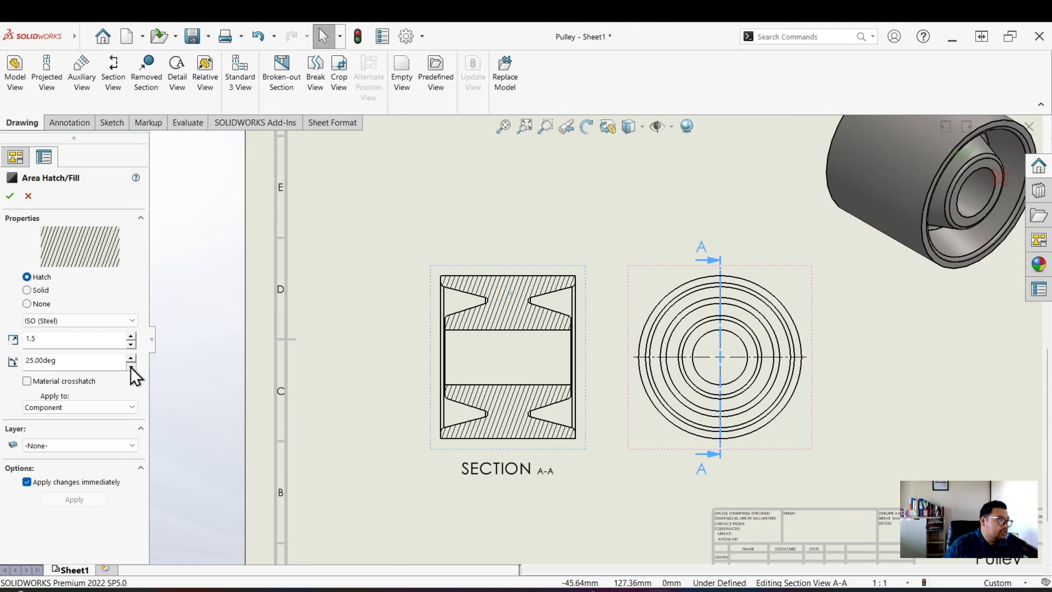
pyautogui.click(130, 367)
pyautogui.click(131, 366)
pyautogui.click(131, 367)
pyautogui.click(130, 366)
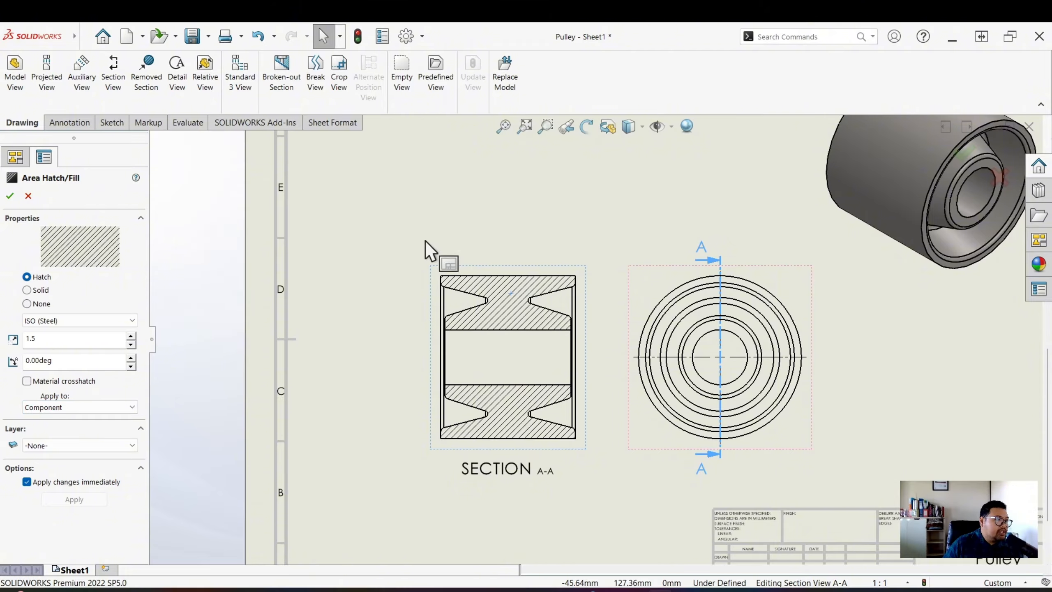
# Step: Try applying the section hatch by Region, return the setting to Component, and finish the hatch edit
pyautogui.click(127, 406)
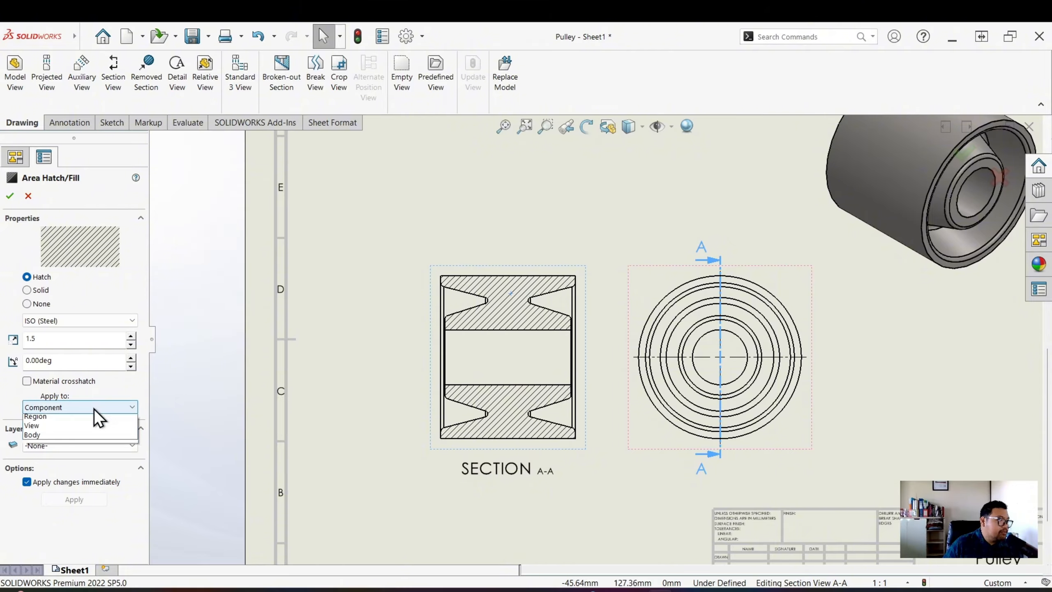
pyautogui.click(77, 431)
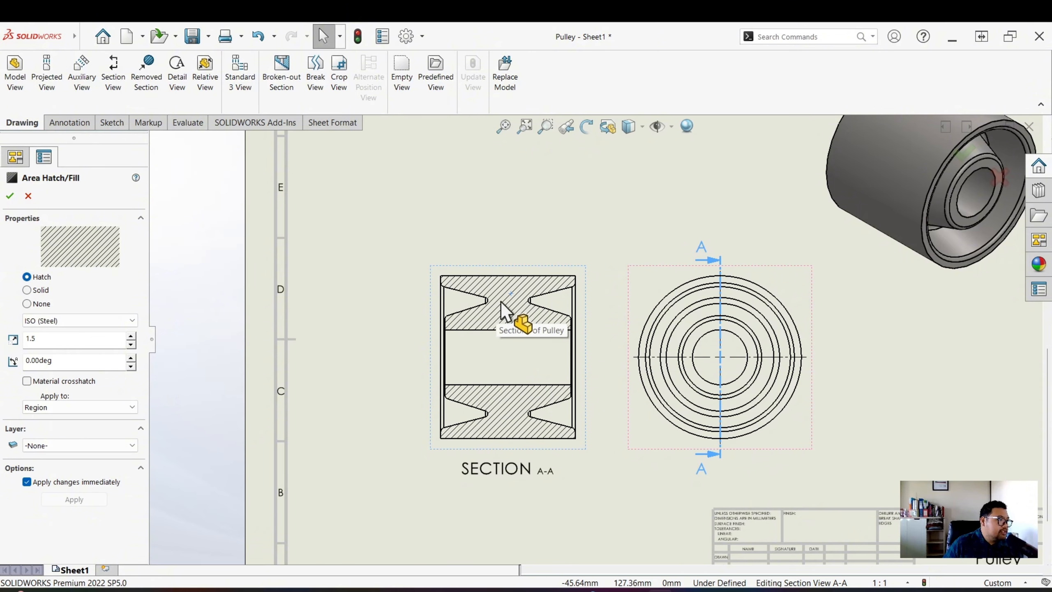
pyautogui.click(93, 407)
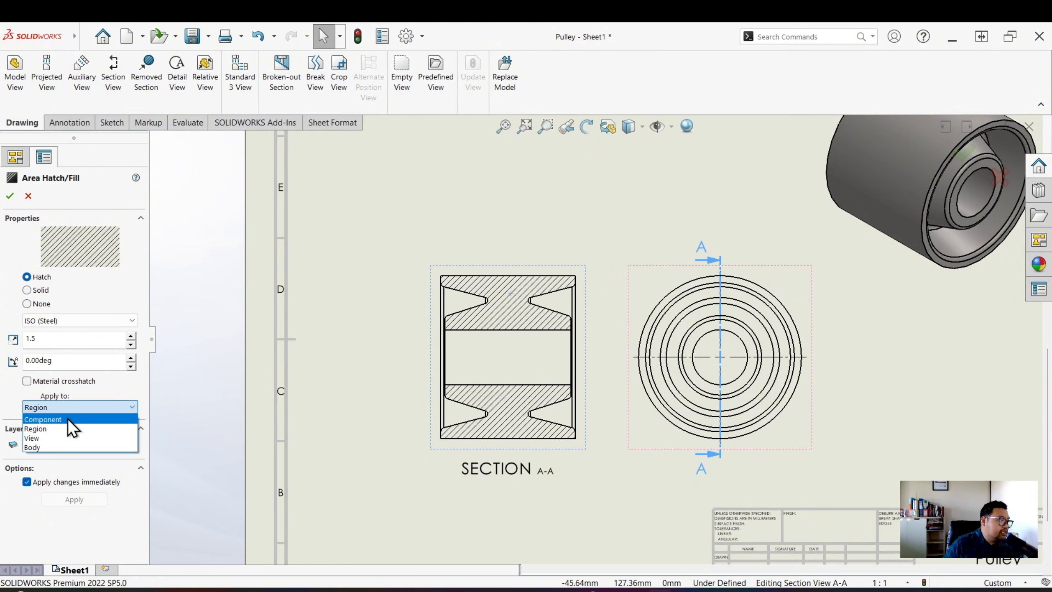
pyautogui.click(69, 420)
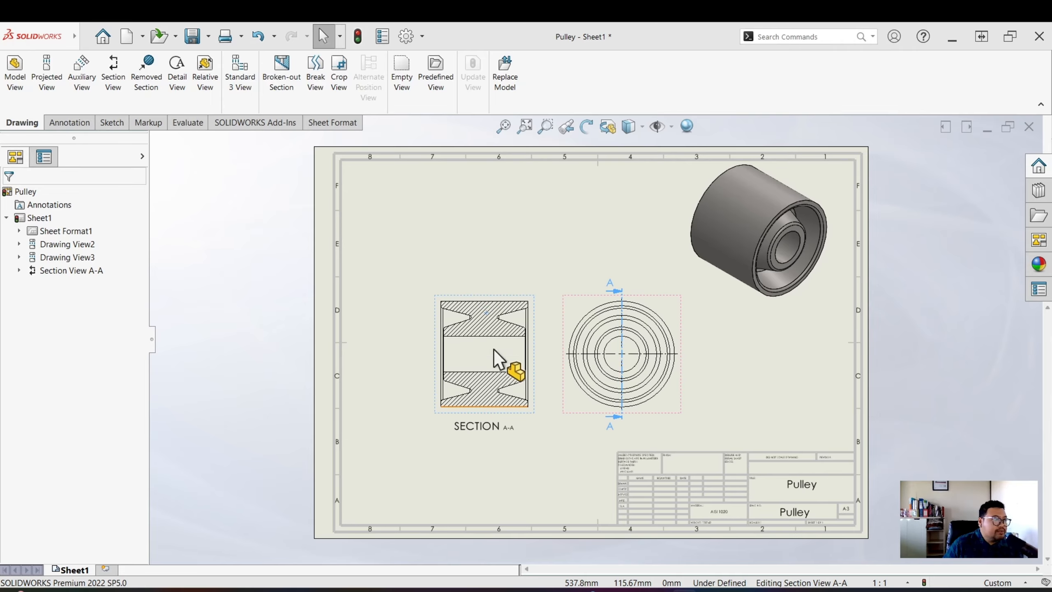
pyautogui.click(444, 230)
pyautogui.moveTo(528, 269); pyautogui.dragTo(448, 262, button='middle')
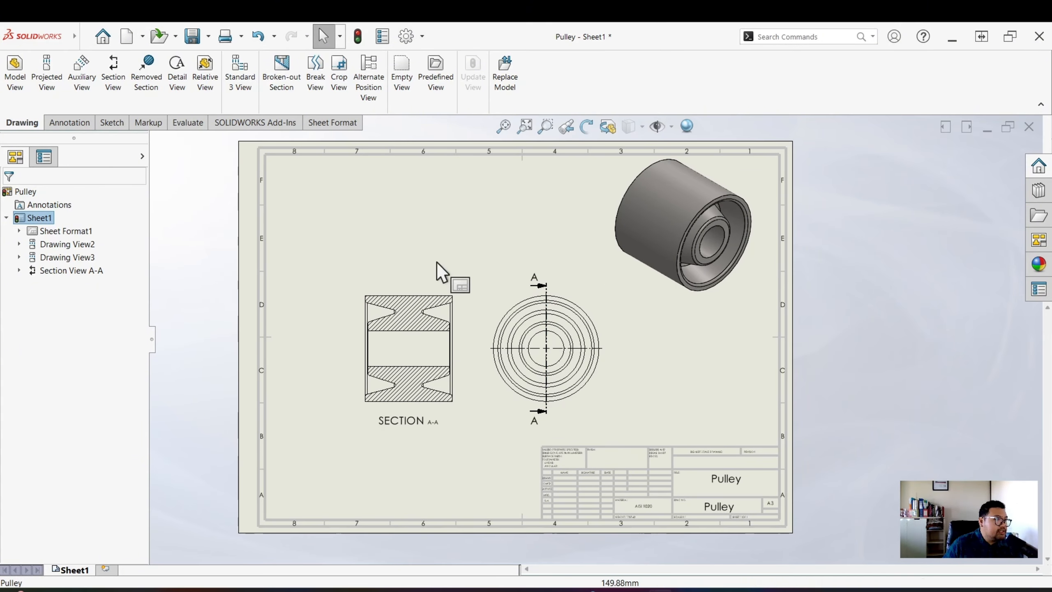
# Step: Add a second sheet to the pulley drawing and show it in full
pyautogui.click(105, 569)
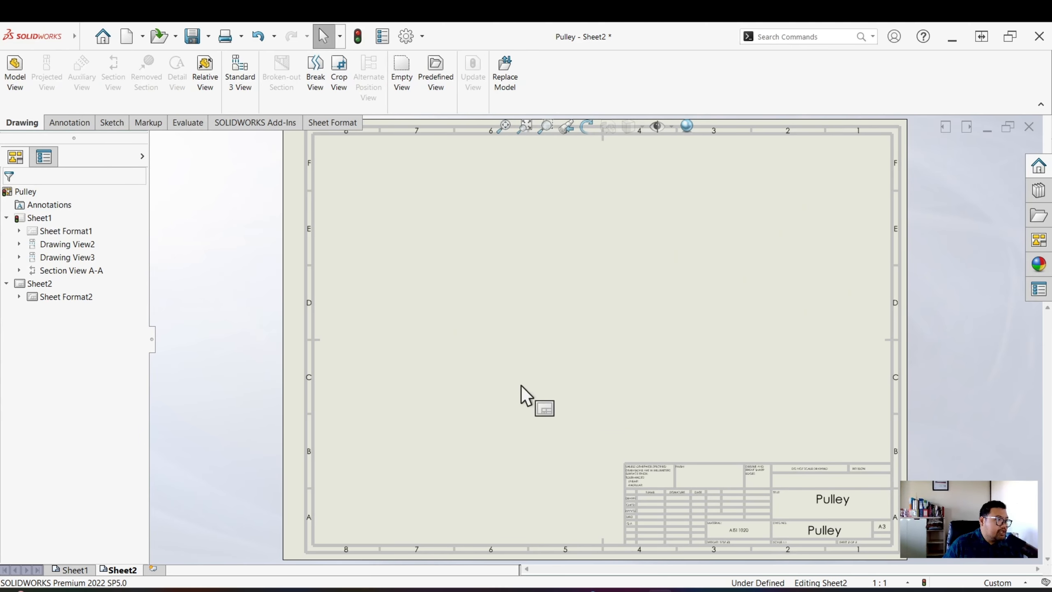
pyautogui.scroll(-2, 521, 389)
pyautogui.press('f')
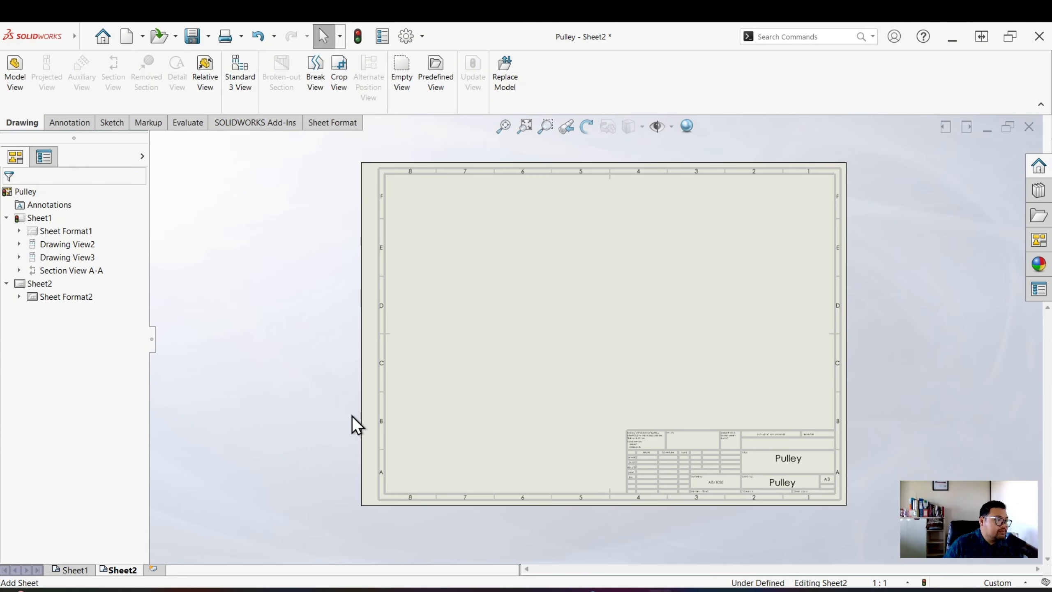
pyautogui.moveTo(481, 354); pyautogui.dragTo(434, 363, button='middle')
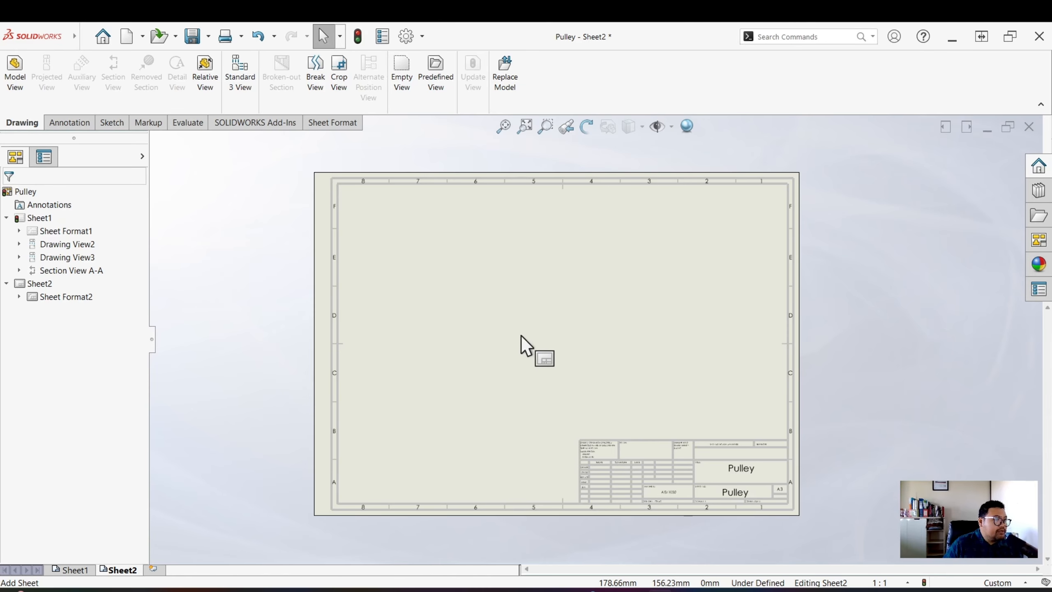
# Step: Change the format of Sheet2 to the standard A2 (ISO) size in its sheet properties
pyautogui.rightClick(122, 570)
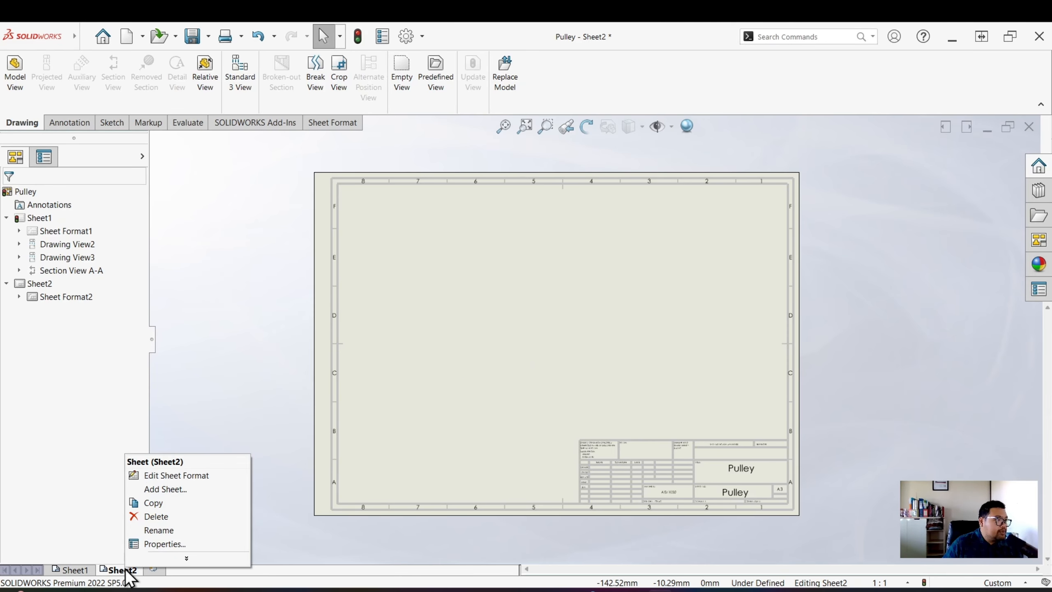
pyautogui.click(160, 544)
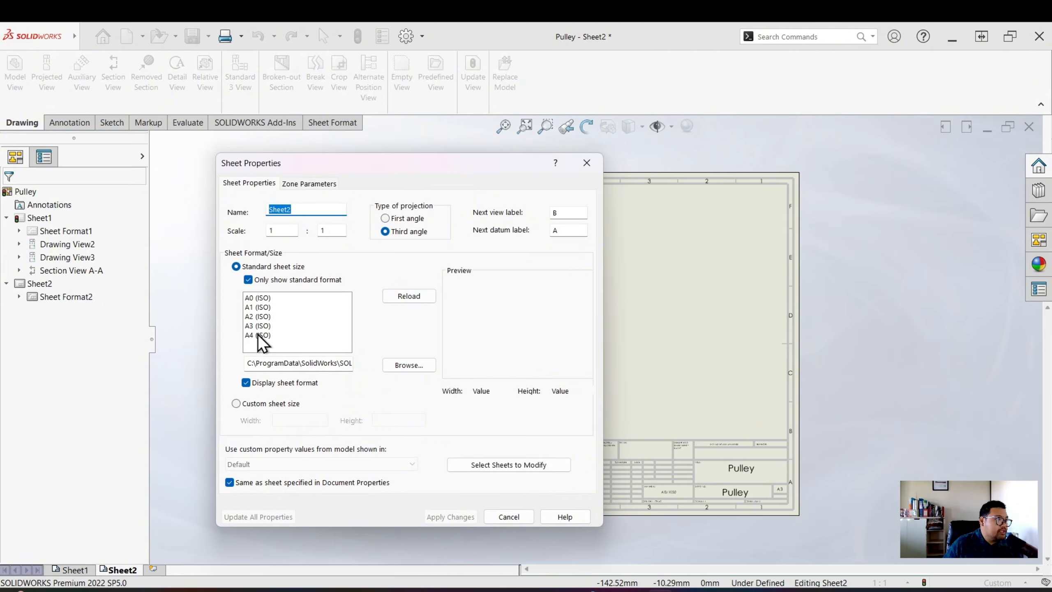
pyautogui.click(262, 316)
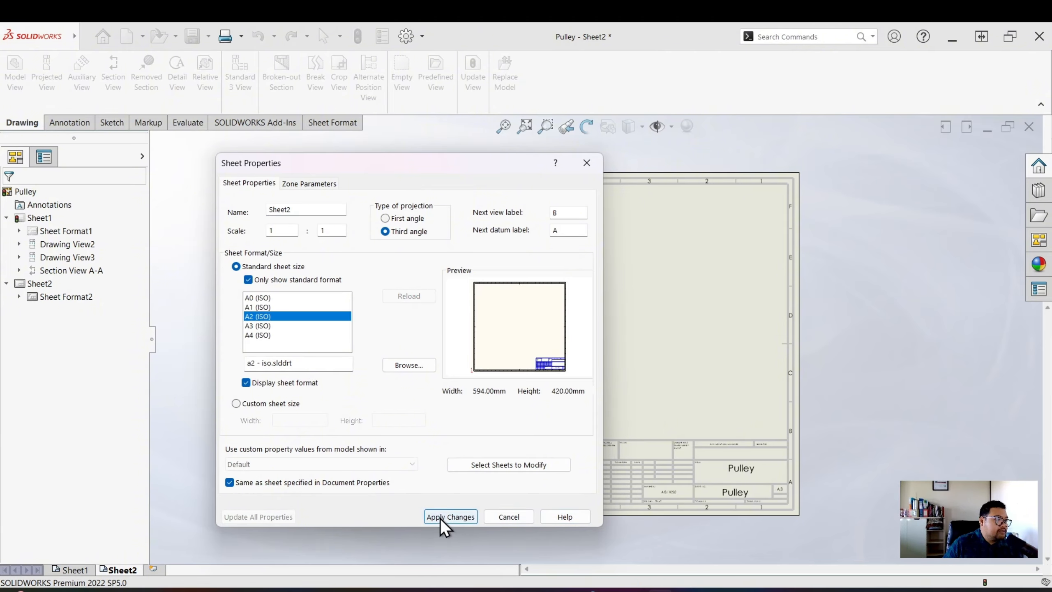
pyautogui.click(440, 516)
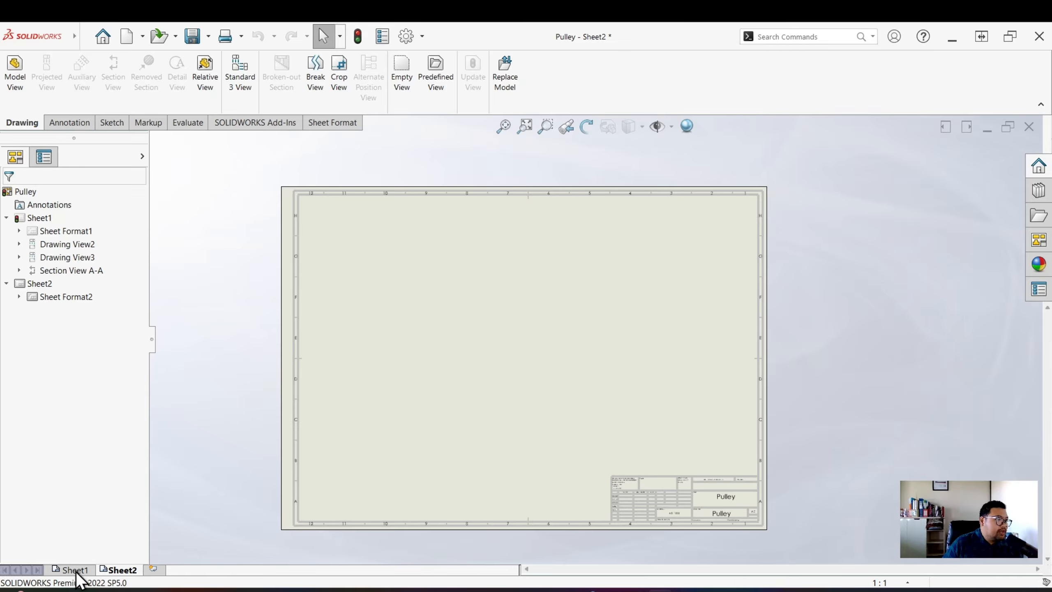
# Step: Compare Sheet1 with the empty, resized Sheet2, ending on Sheet2
pyautogui.moveTo(75, 571); pyautogui.dragTo(549, 374)
pyautogui.click(120, 570)
pyautogui.moveTo(118, 568); pyautogui.dragTo(541, 334)
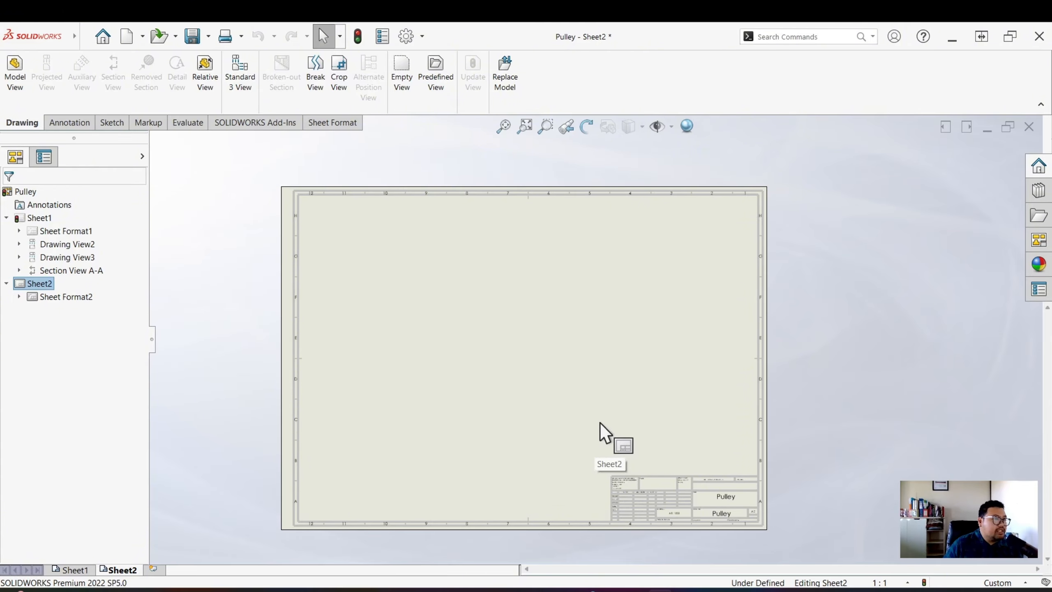
# Step: Start a model view on Sheet2 using the part file Shaft.SLDPRT from the Assy Belt Tensioner folder
pyautogui.moveTo(600, 423); pyautogui.dragTo(559, 403)
pyautogui.click(13, 81)
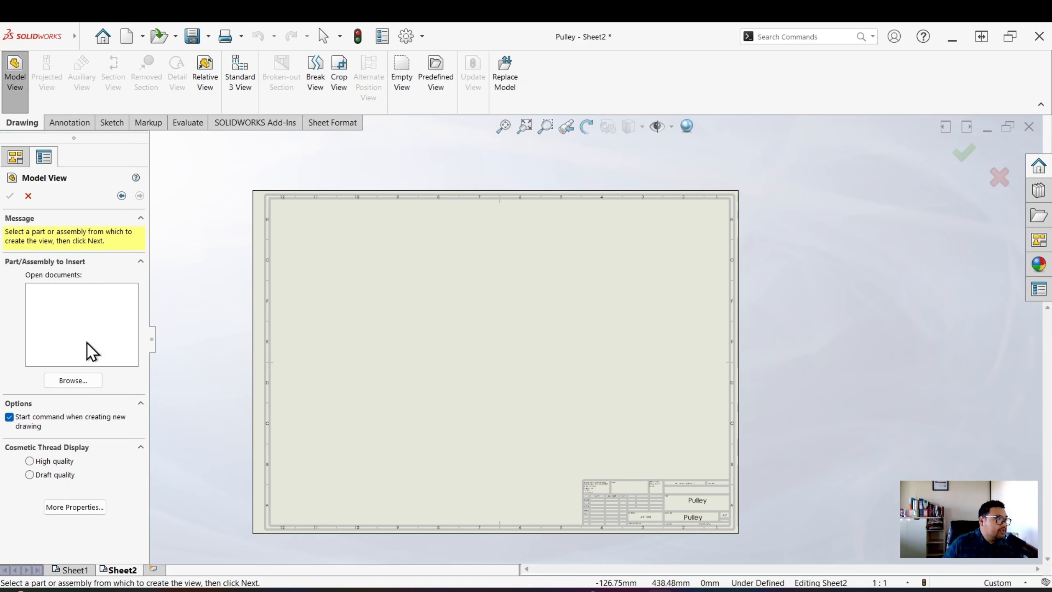
pyautogui.click(75, 380)
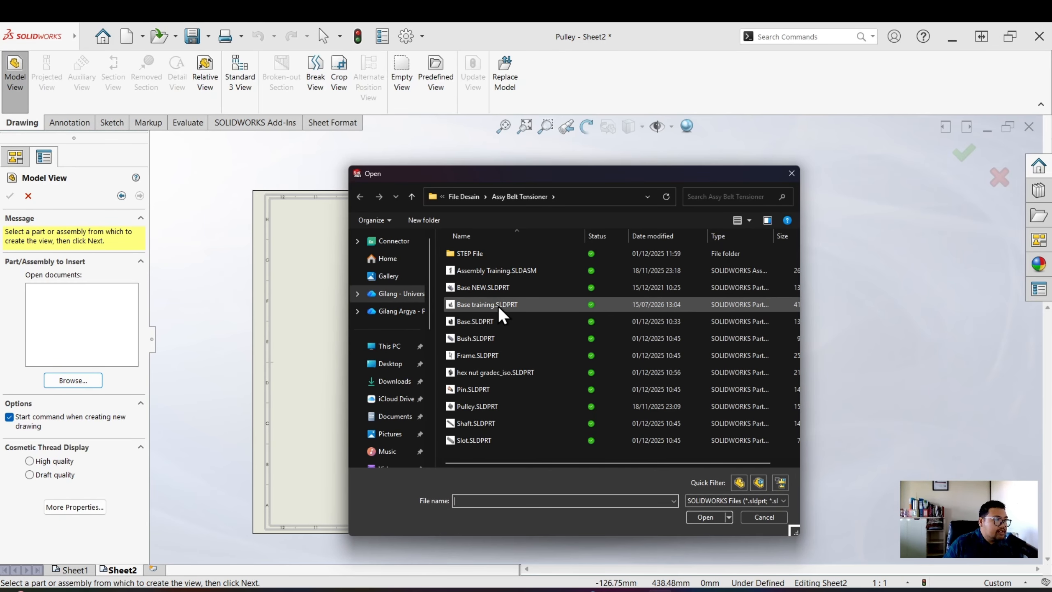
pyautogui.click(488, 423)
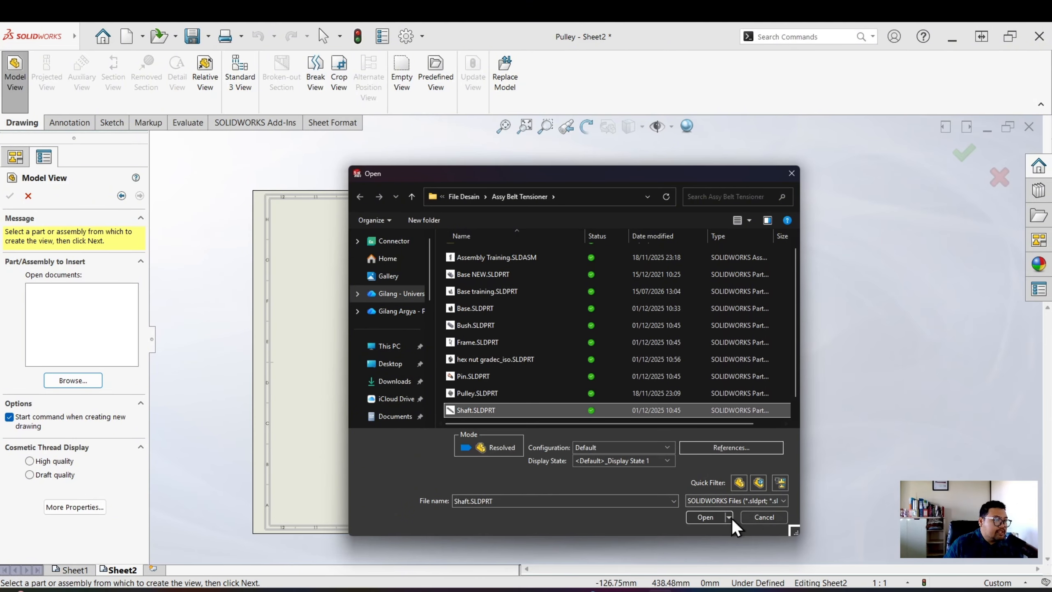
pyautogui.click(702, 519)
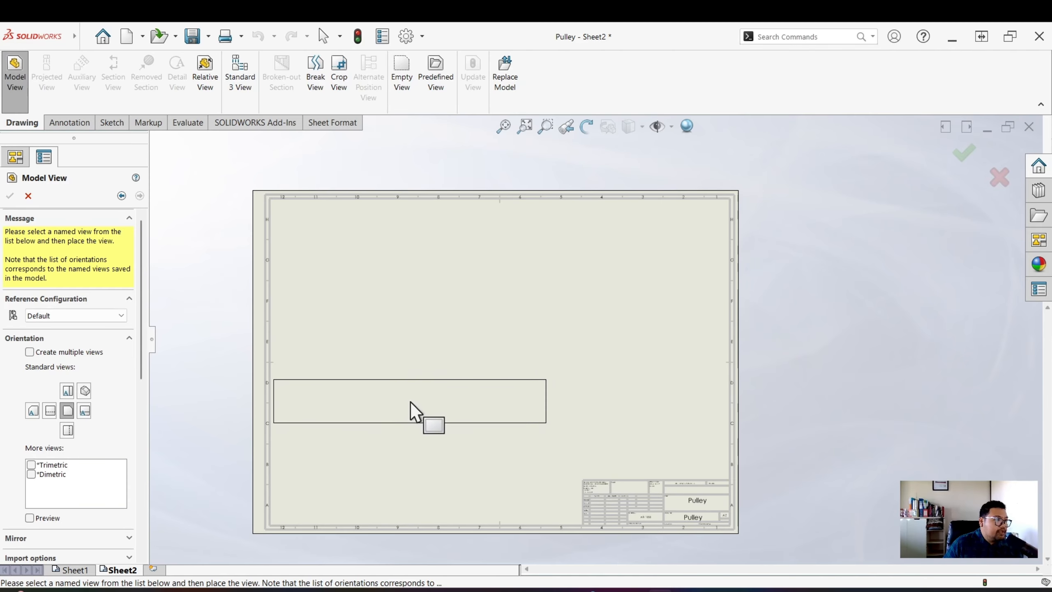
# Step: Place the shaft's front view in the lower-left area of Sheet2, with projected top and right views and an isometric view in the upper-right area
pyautogui.click(419, 398)
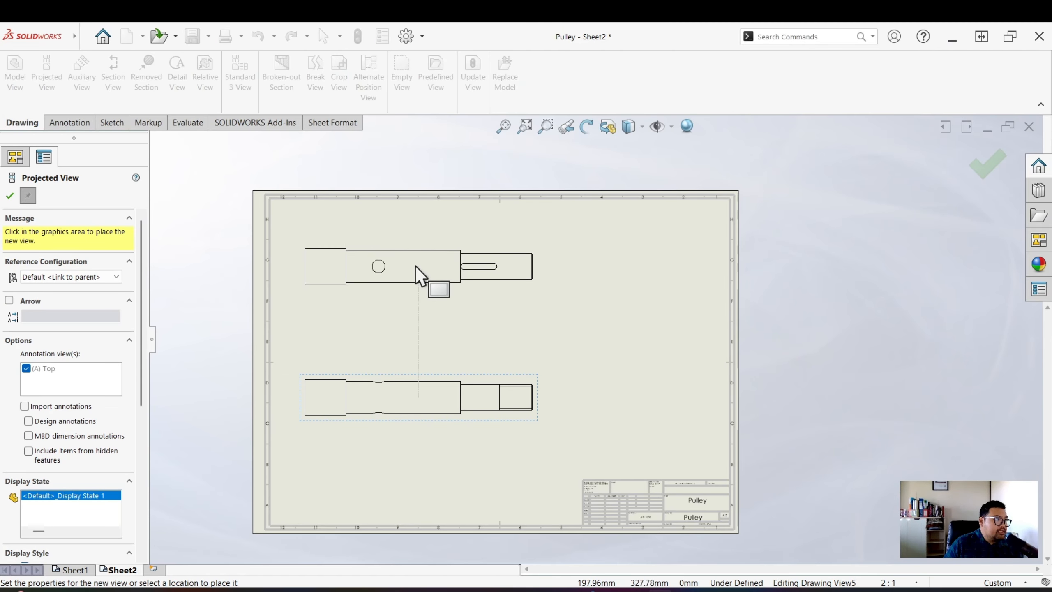
pyautogui.click(658, 387)
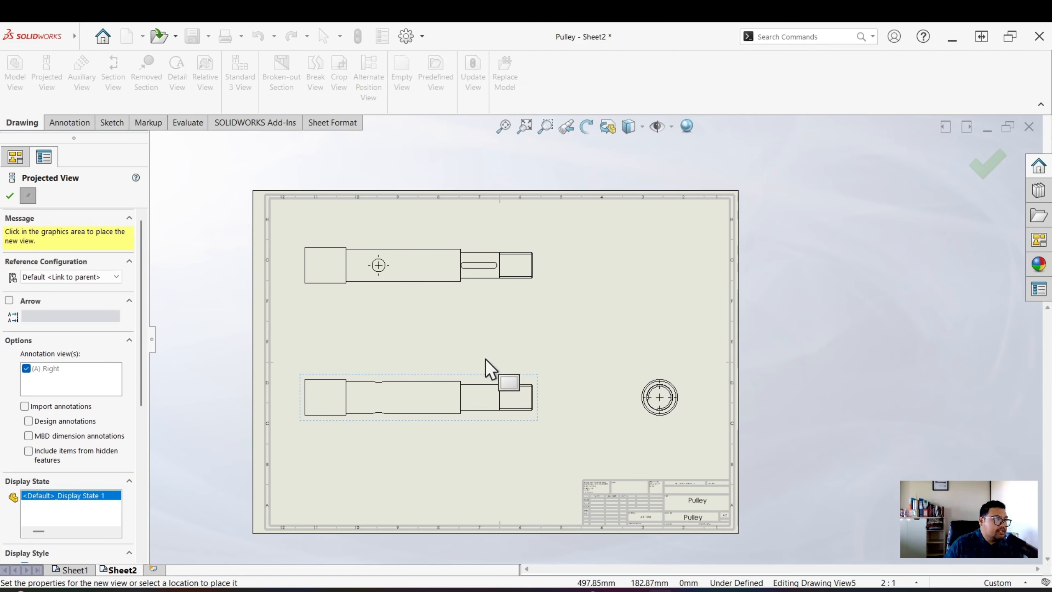
pyautogui.click(689, 350)
pyautogui.moveTo(587, 316); pyautogui.dragTo(649, 343)
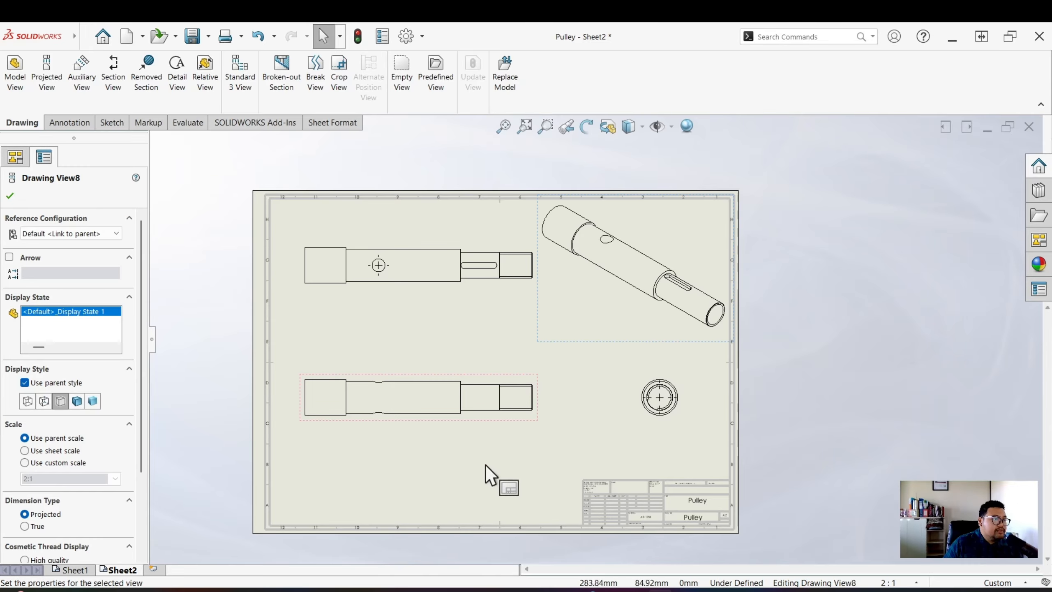
# Step: Start a detail view with a circle of about 12.3 mm radius centred on the keyway slot in the shaft's top view
pyautogui.click(474, 306)
pyautogui.scroll(1, 476, 299)
pyautogui.scroll(-2, 476, 300)
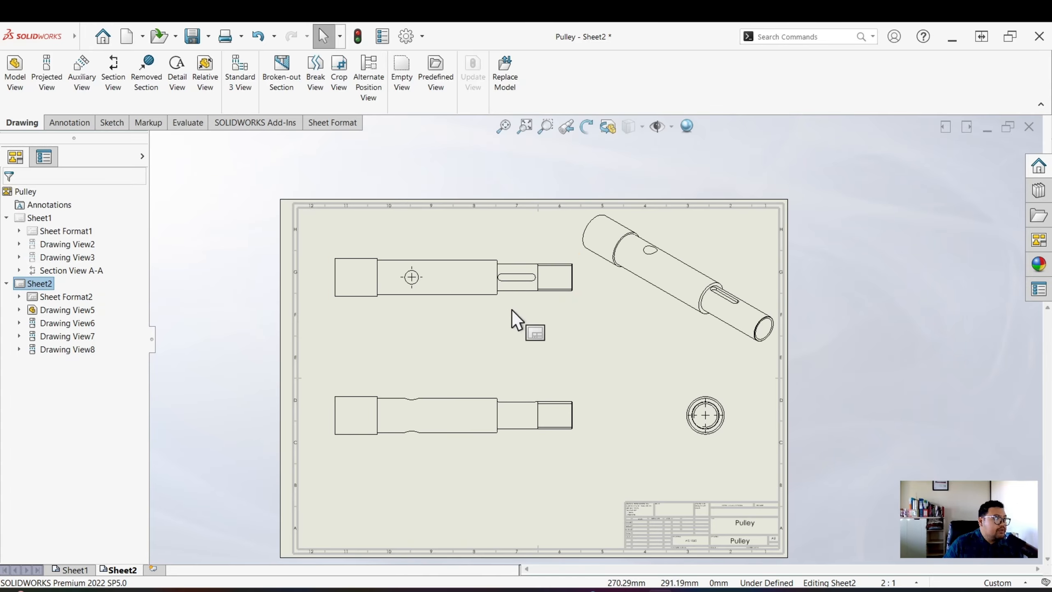
pyautogui.scroll(-1, 514, 307)
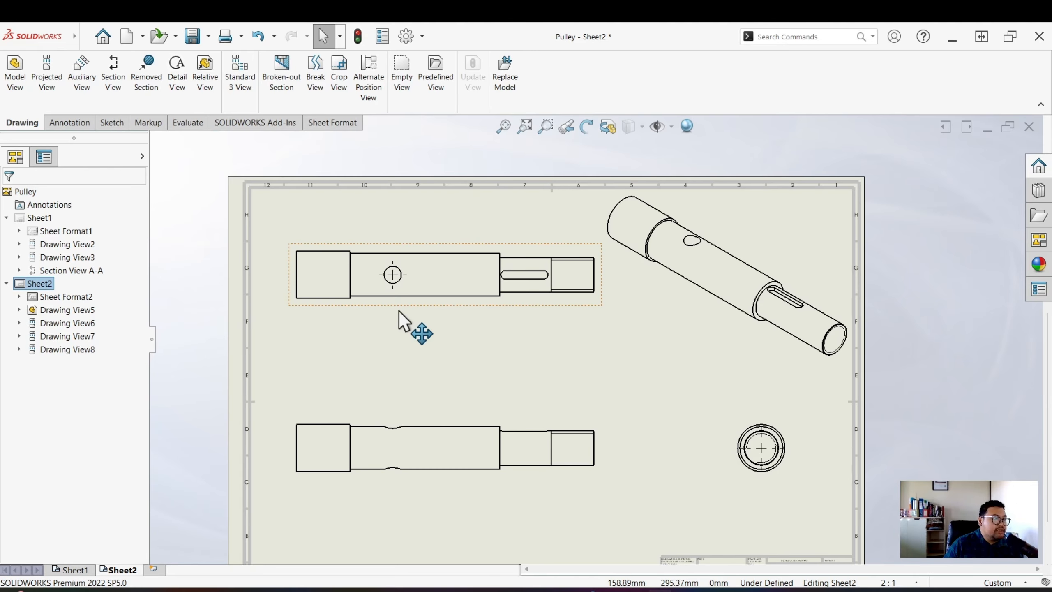
pyautogui.scroll(-1, 548, 286)
pyautogui.scroll(-2, 546, 284)
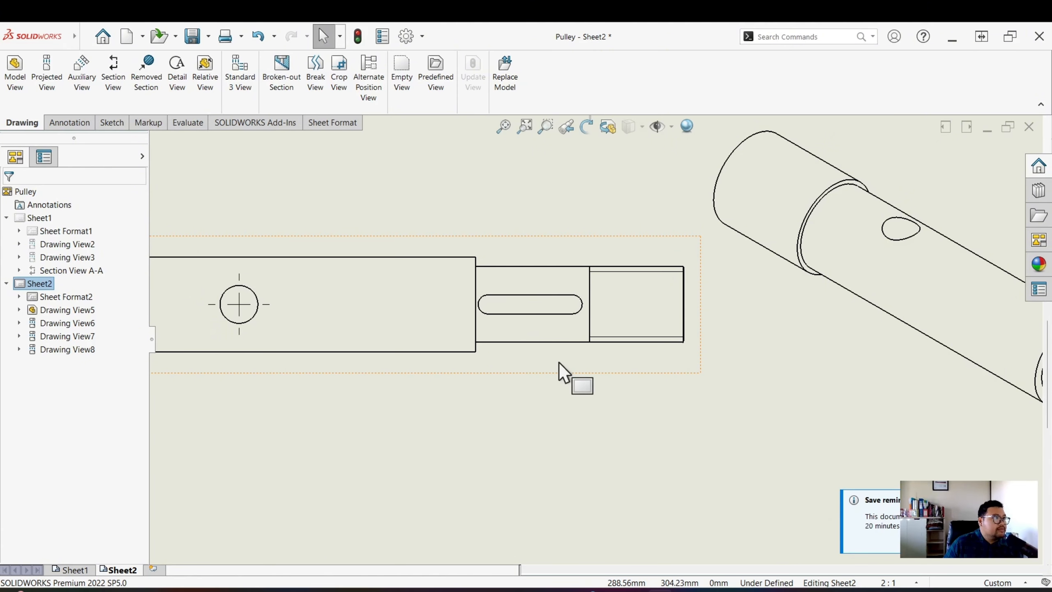
pyautogui.moveTo(526, 338); pyautogui.dragTo(460, 348, button='middle')
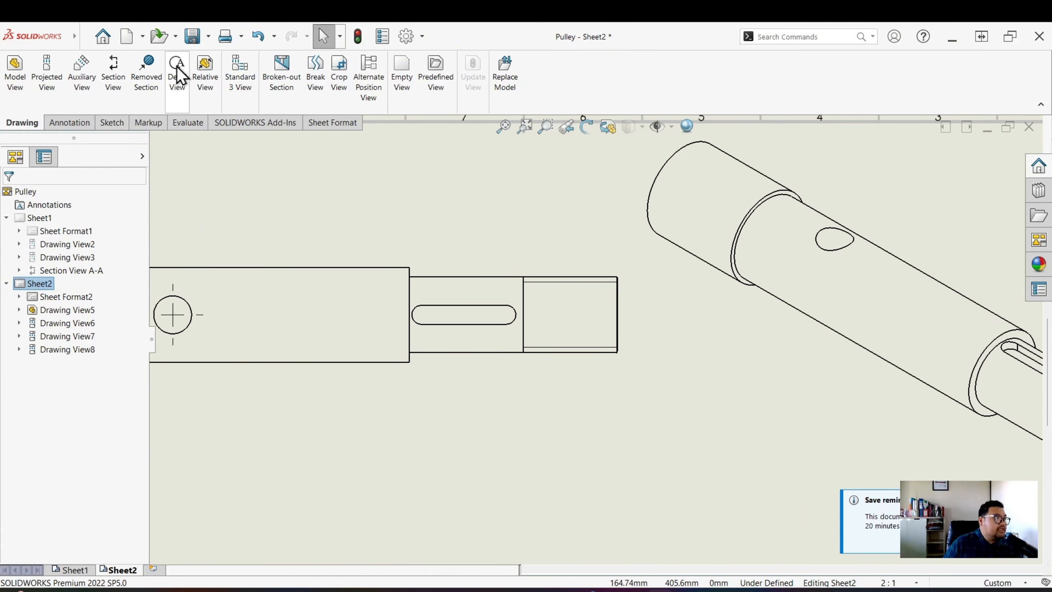
pyautogui.click(184, 102)
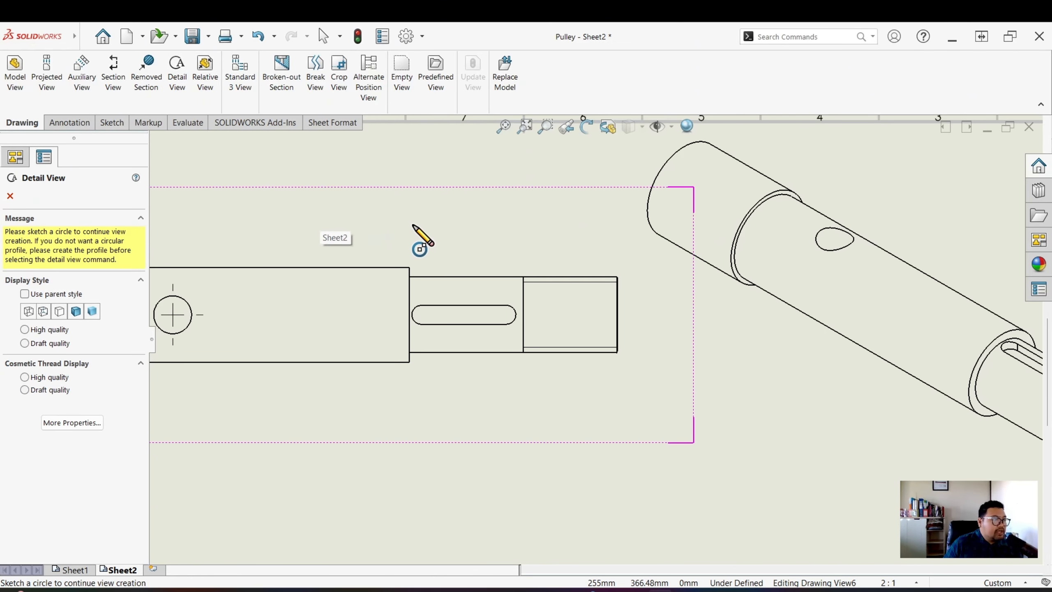
pyautogui.click(464, 315)
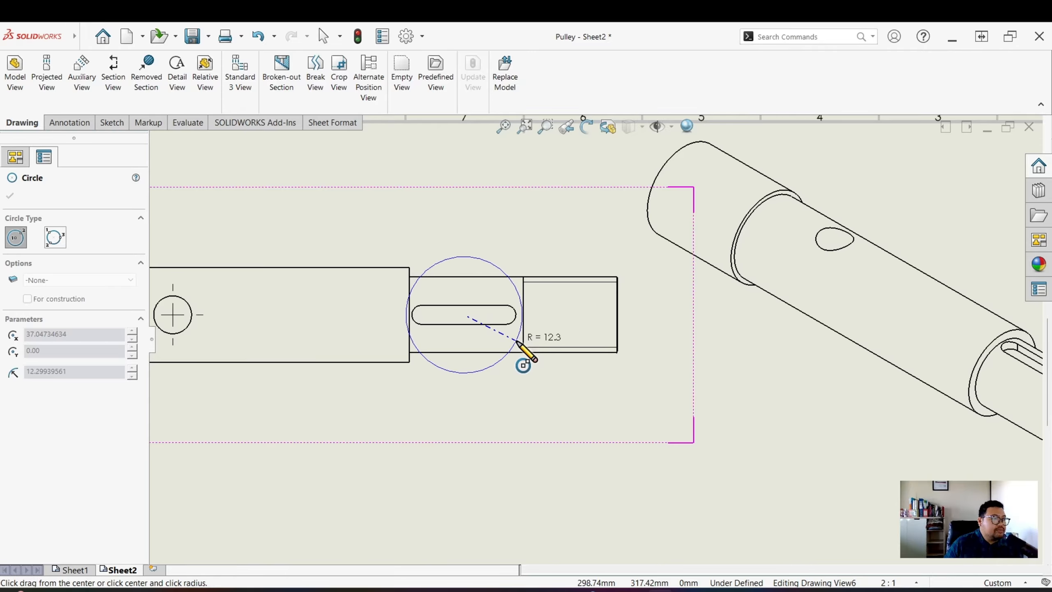
pyautogui.click(517, 342)
# Step: Place detail view B below the left end of the shaft's front view and nudge it slightly upward
pyautogui.scroll(4, 512, 350)
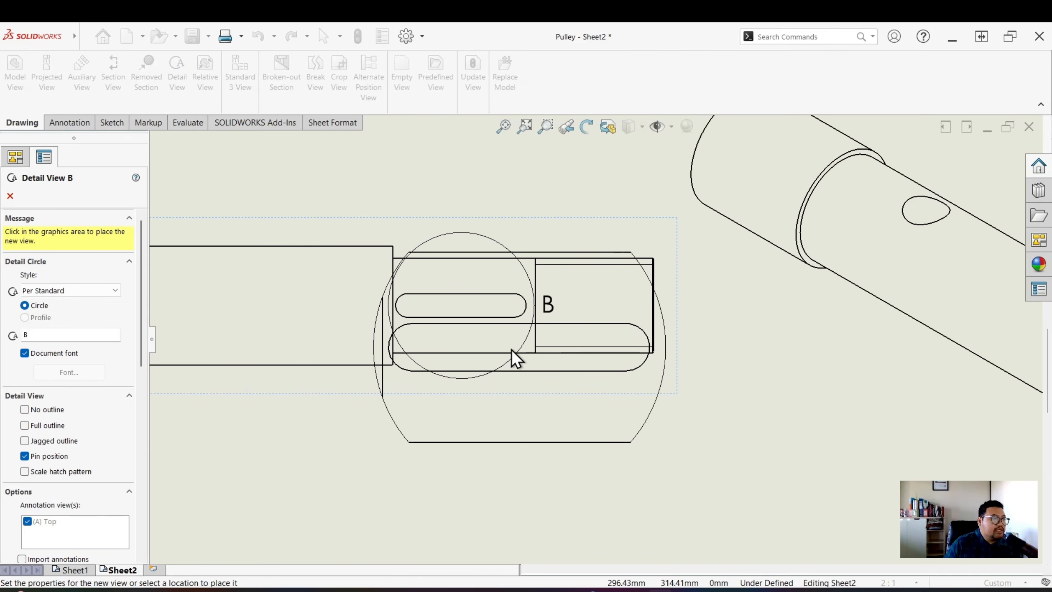
pyautogui.scroll(1, 539, 370)
pyautogui.moveTo(542, 371); pyautogui.dragTo(554, 221, button='middle')
pyautogui.moveTo(501, 303); pyautogui.dragTo(530, 264, button='middle')
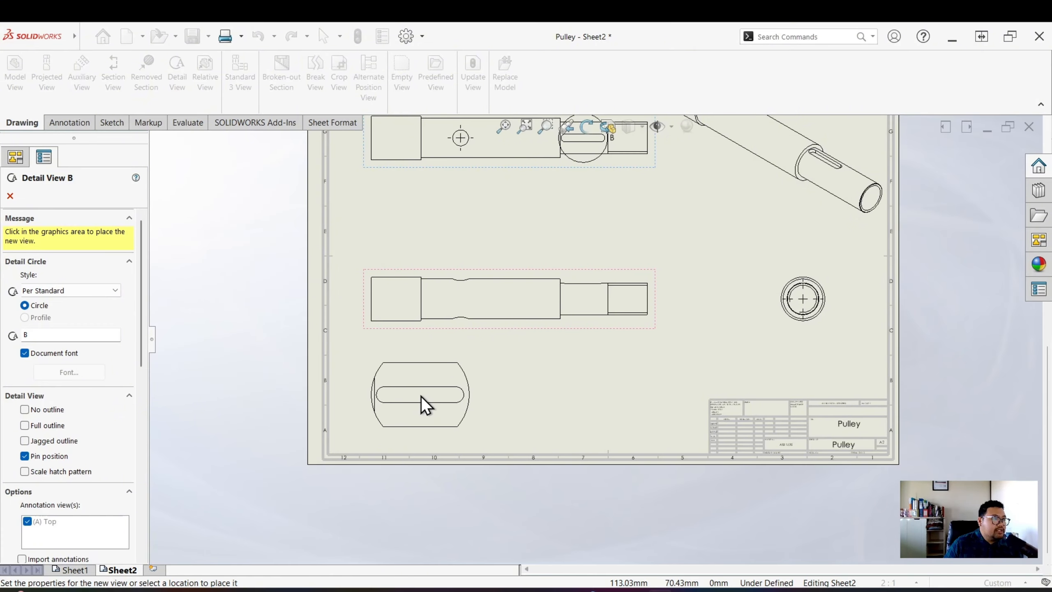
pyautogui.click(420, 396)
pyautogui.click(531, 390)
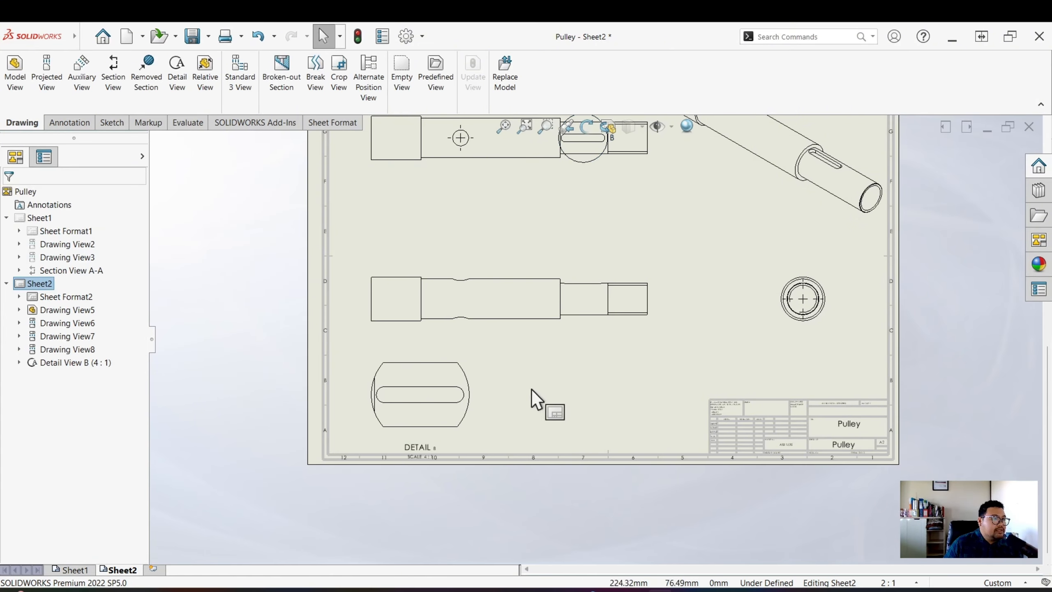
pyautogui.moveTo(459, 350); pyautogui.dragTo(458, 340)
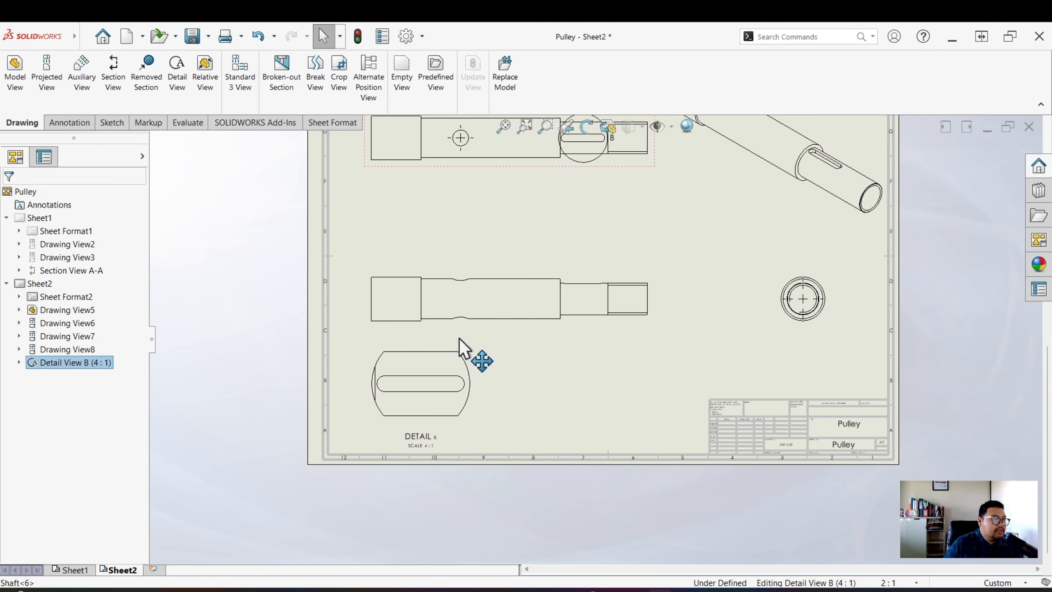
pyautogui.moveTo(624, 356); pyautogui.dragTo(610, 394, button='middle')
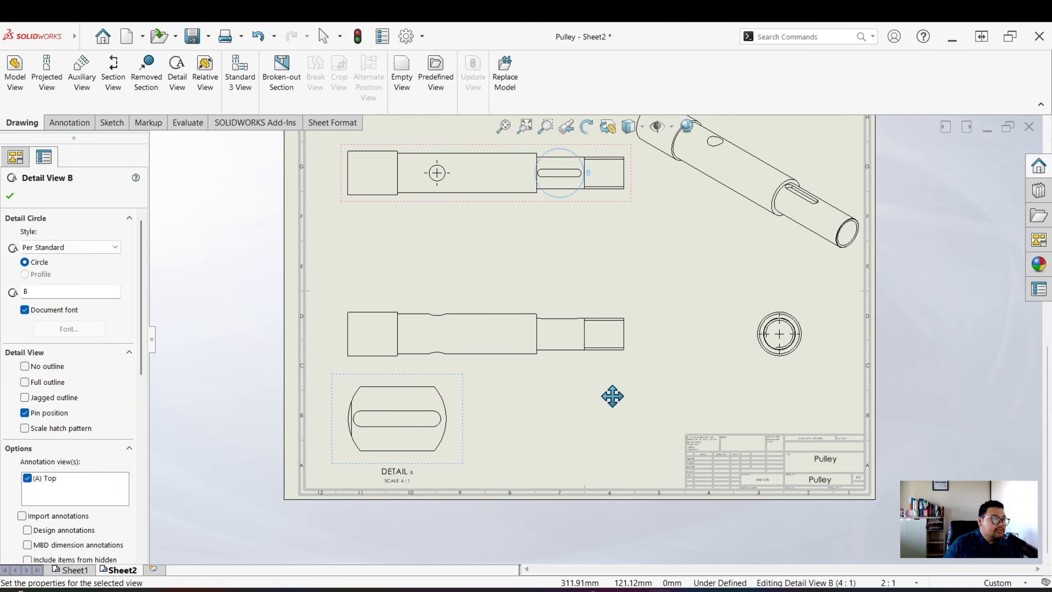
# Step: Set the scale of Sheet2 to 1:1 and the custom scale of detail view B to 2:1
pyautogui.click(896, 583)
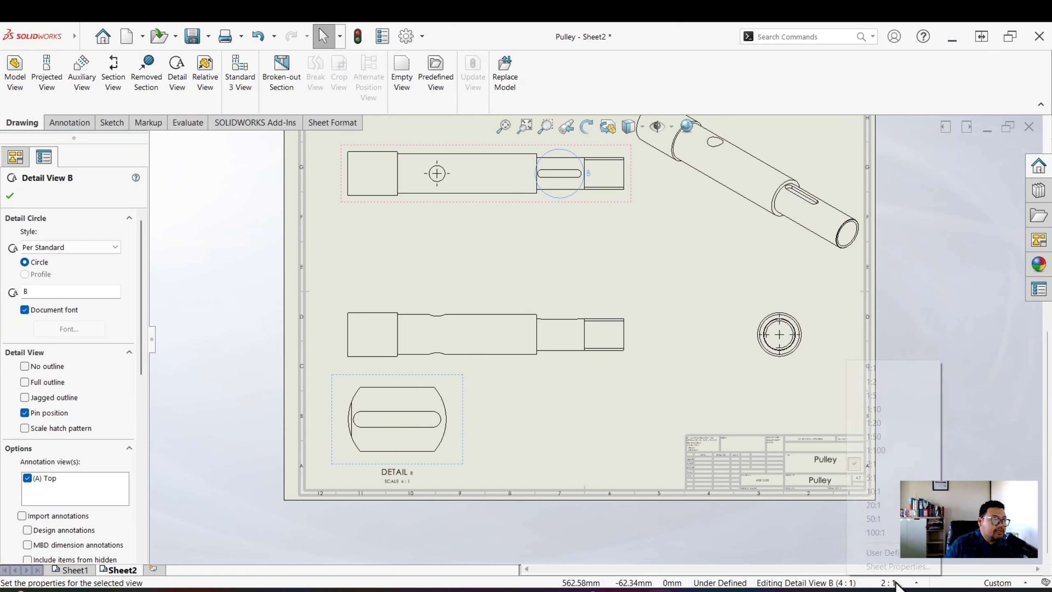
pyautogui.click(876, 368)
pyautogui.click(421, 430)
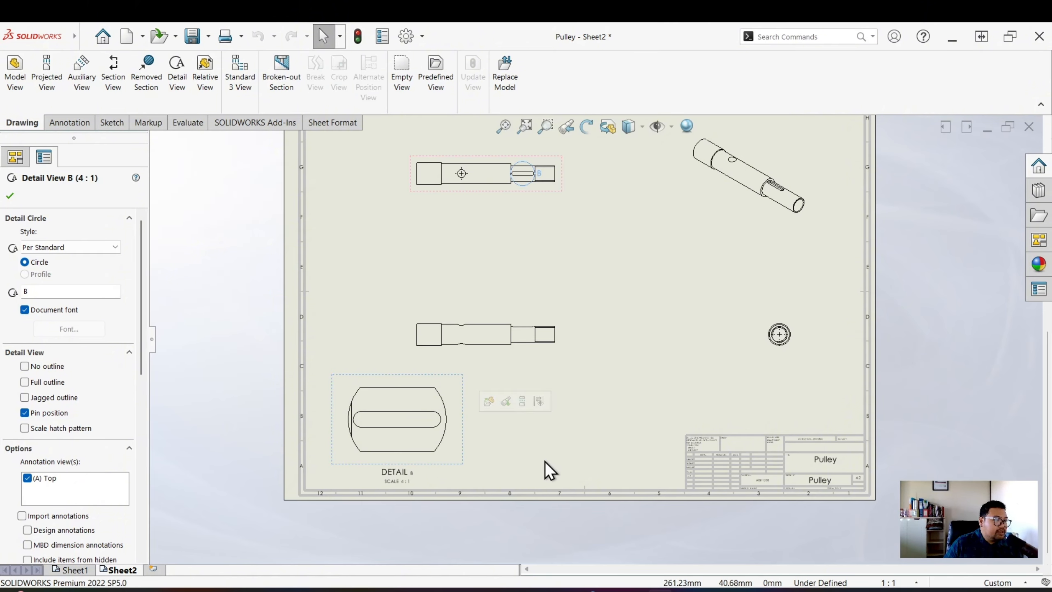
pyautogui.moveTo(140, 319); pyautogui.dragTo(141, 488)
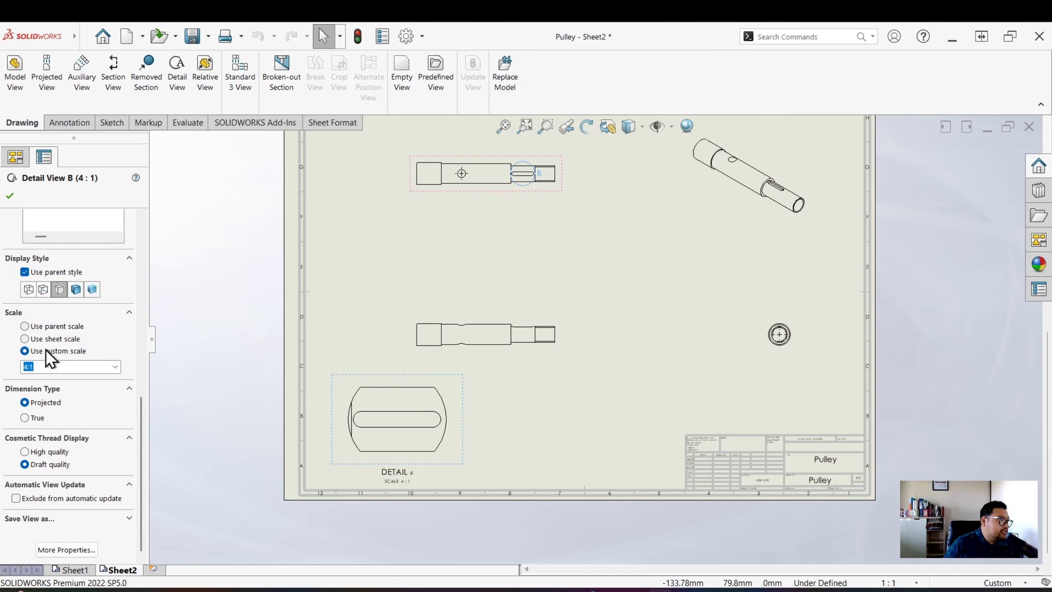
pyautogui.click(114, 366)
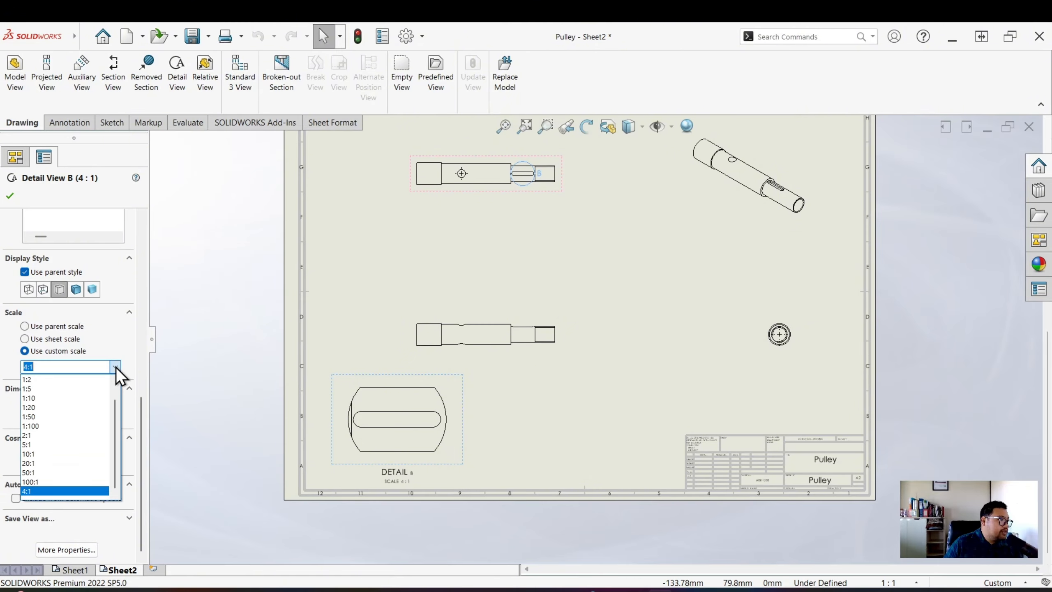
pyautogui.click(85, 439)
# Step: Move detail view B into the open area between the top view and the isometric view
pyautogui.moveTo(487, 408); pyautogui.dragTo(482, 477, button='middle')
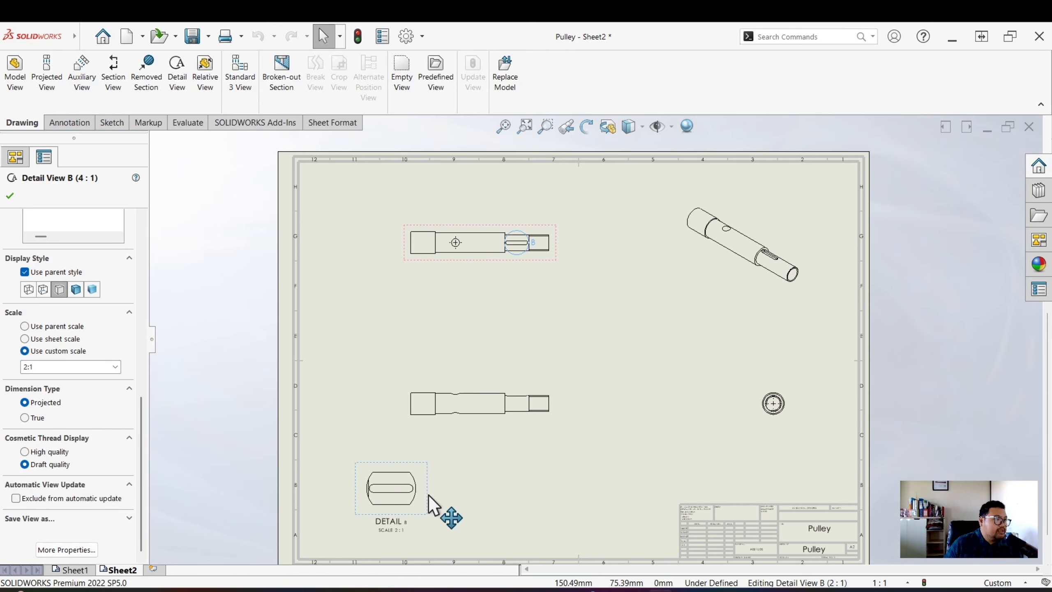
pyautogui.moveTo(428, 494); pyautogui.dragTo(664, 299)
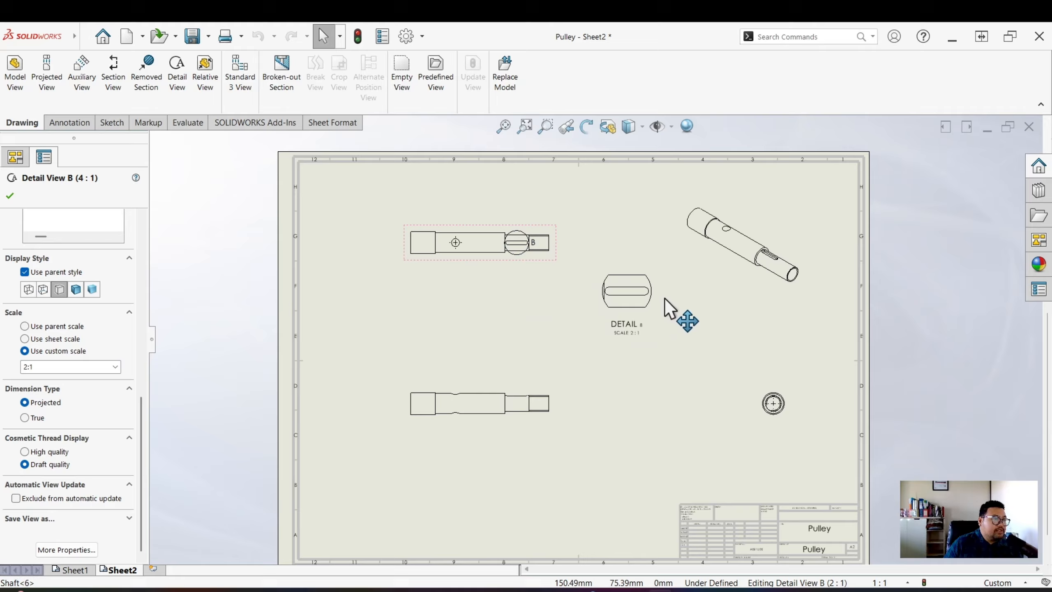
pyautogui.click(568, 304)
# Step: Enlarge the detail circle around the keyway so detail view B includes the shaft steps at both ends of the slot
pyautogui.scroll(-5, 592, 267)
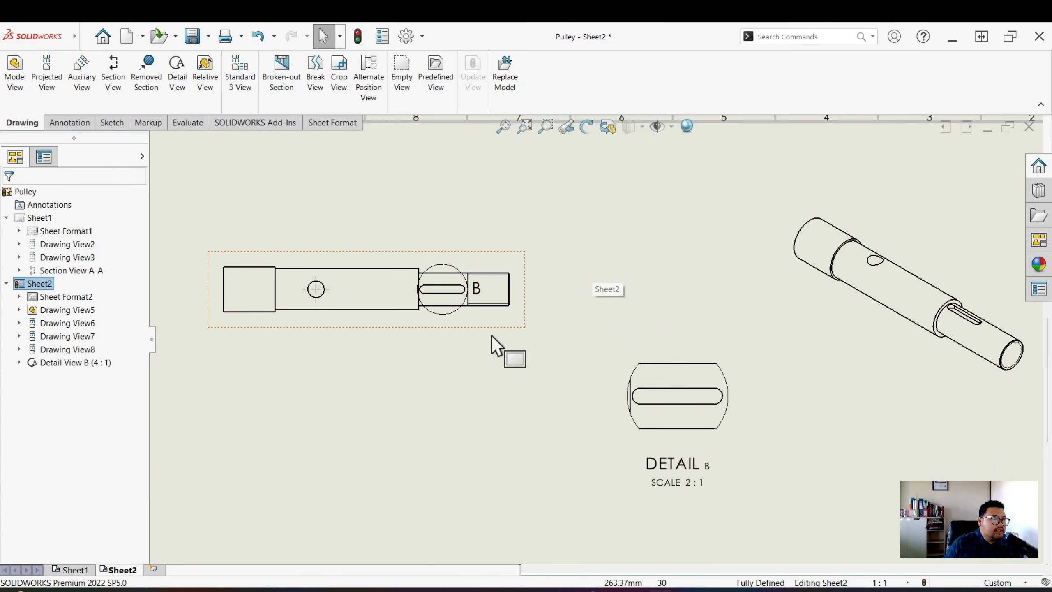
pyautogui.moveTo(531, 367); pyautogui.dragTo(508, 356, button='middle')
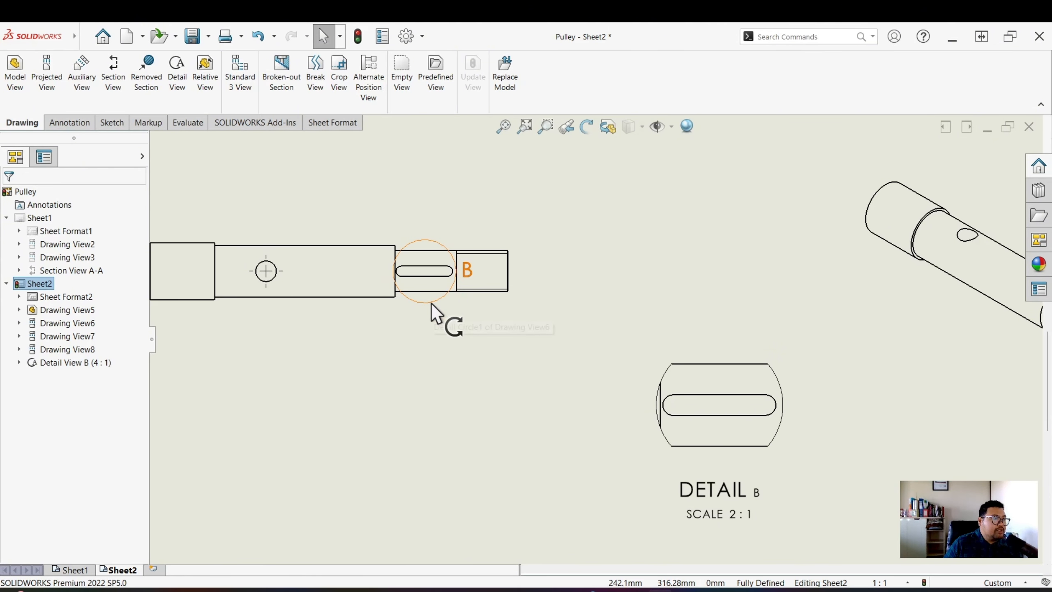
pyautogui.moveTo(437, 301); pyautogui.dragTo(441, 307)
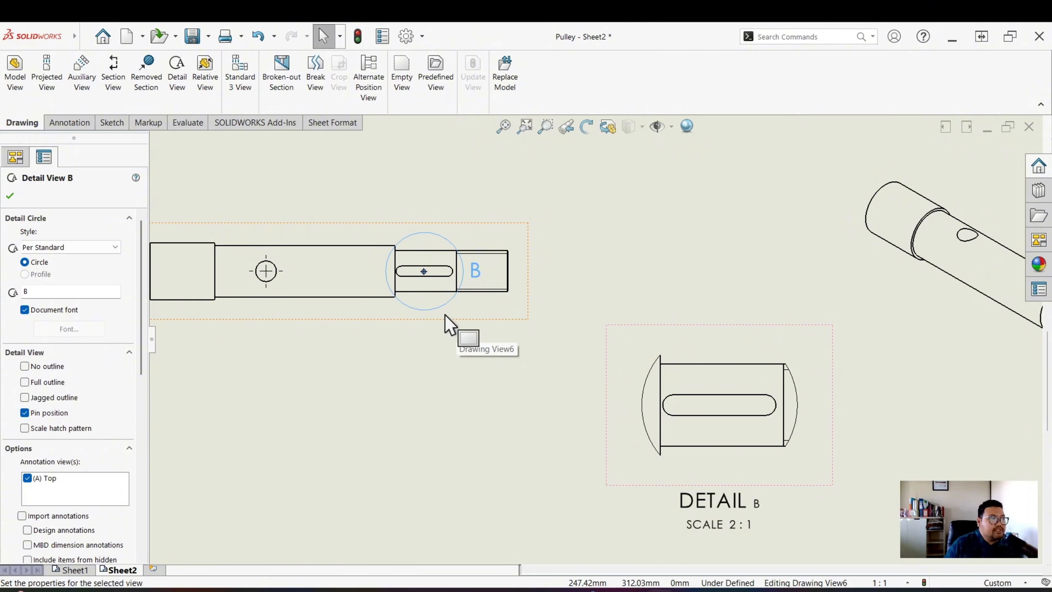
pyautogui.click(430, 347)
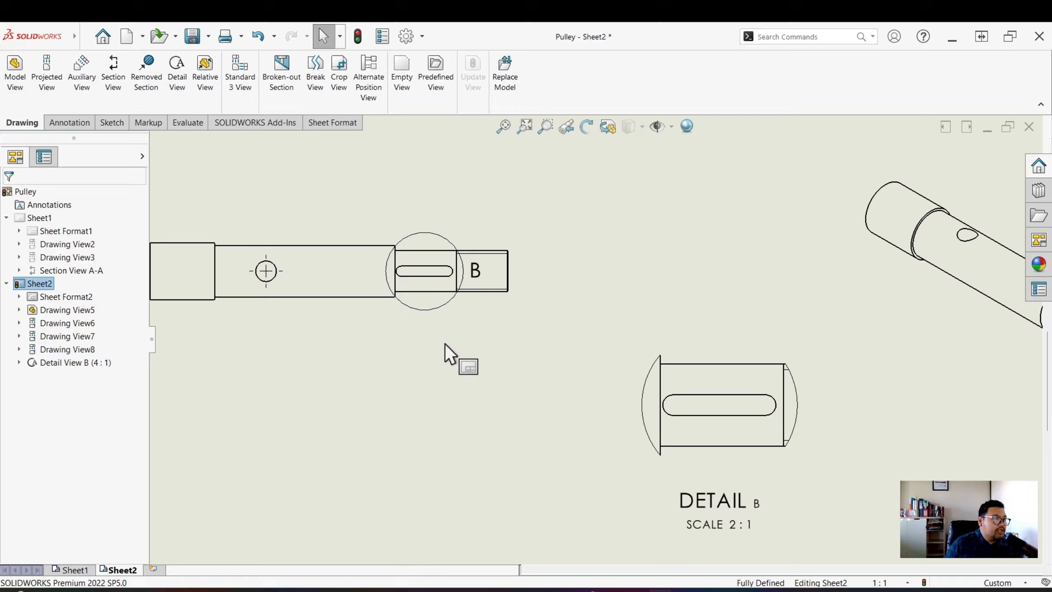
# Step: Delete the detail circle and its view B, and undo the deletion
pyautogui.click(445, 307)
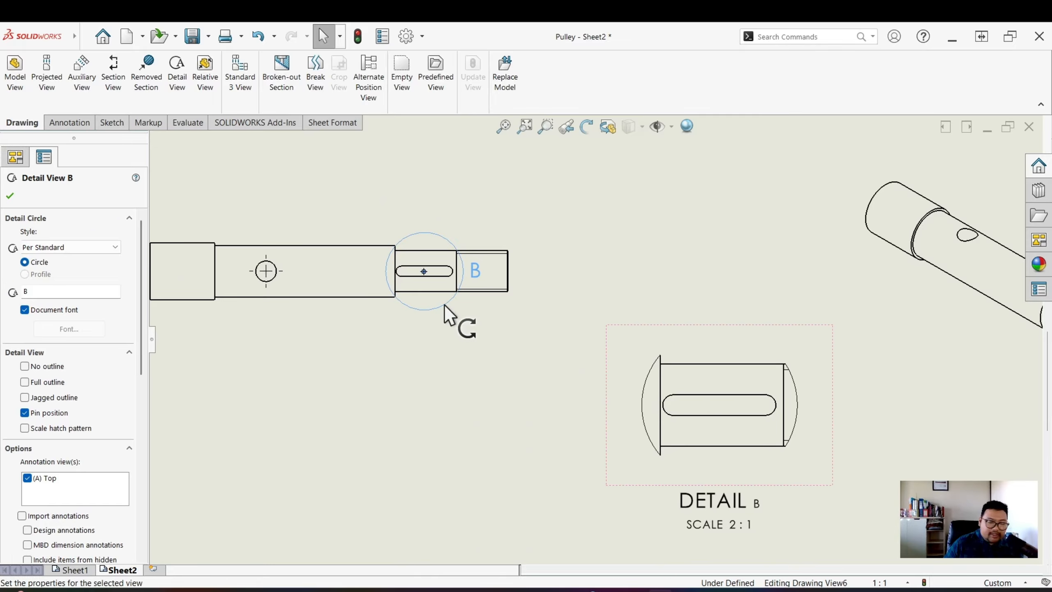
pyautogui.press('Delete')
pyautogui.click(767, 349)
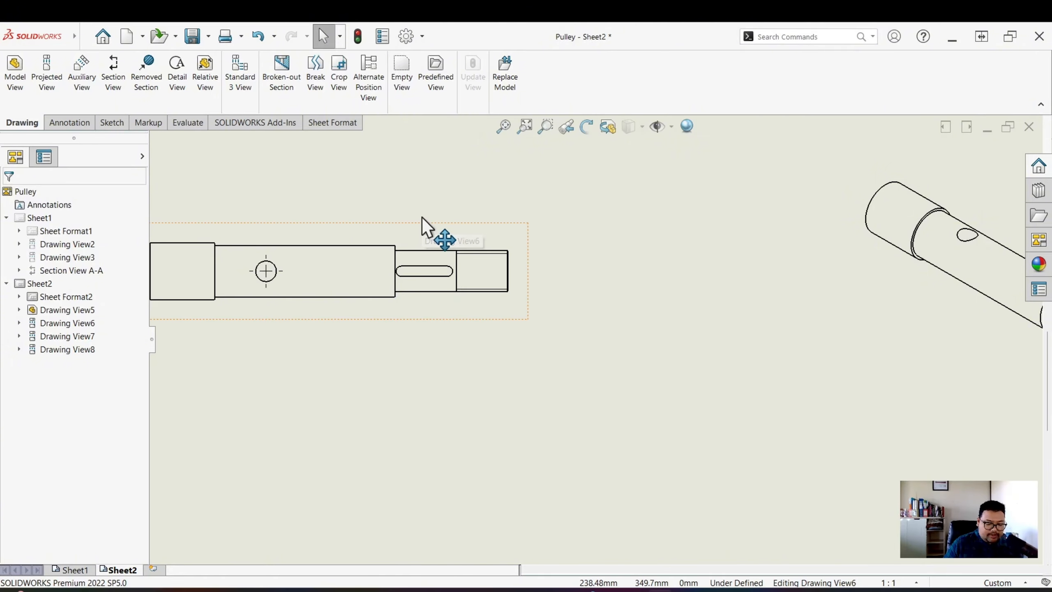
pyautogui.hotkey('ctrl', 'z')
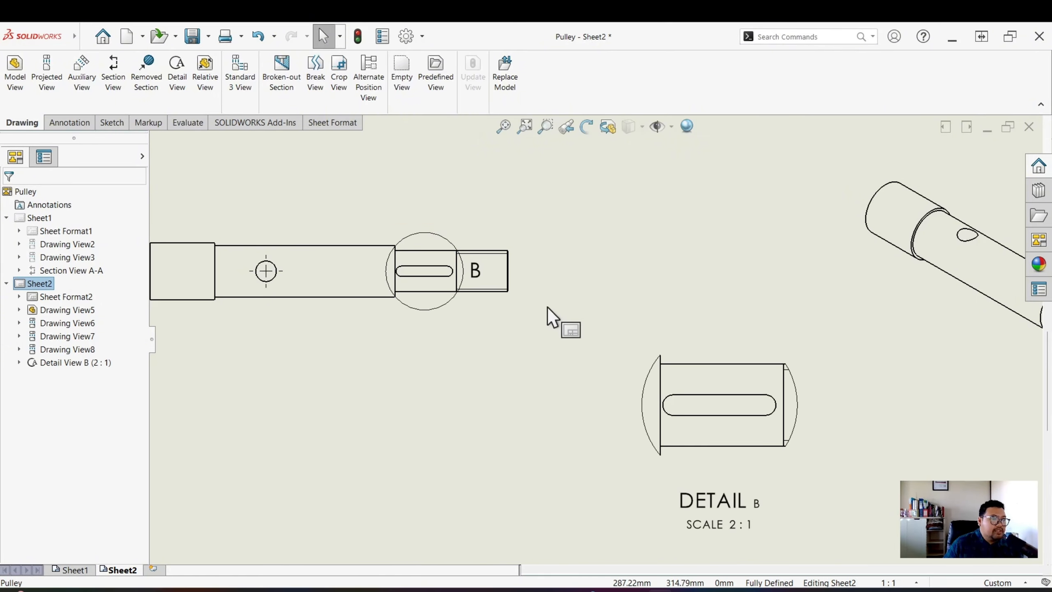
# Step: Change the display style of the shaft's front view and its projected views to Hidden Lines Visible
pyautogui.scroll(-1, 548, 307)
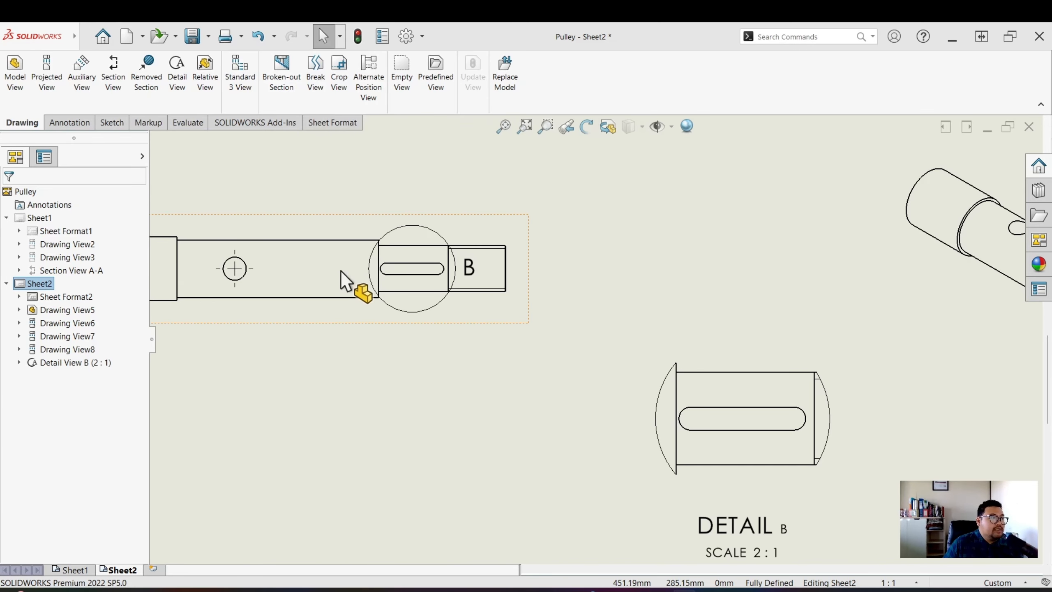
pyautogui.scroll(-1, 340, 272)
pyautogui.scroll(3, 357, 294)
pyautogui.keyDown('ctrl'); pyautogui.moveTo(469, 433); pyautogui.dragTo(444, 326, button='middle'); pyautogui.keyUp('ctrl')
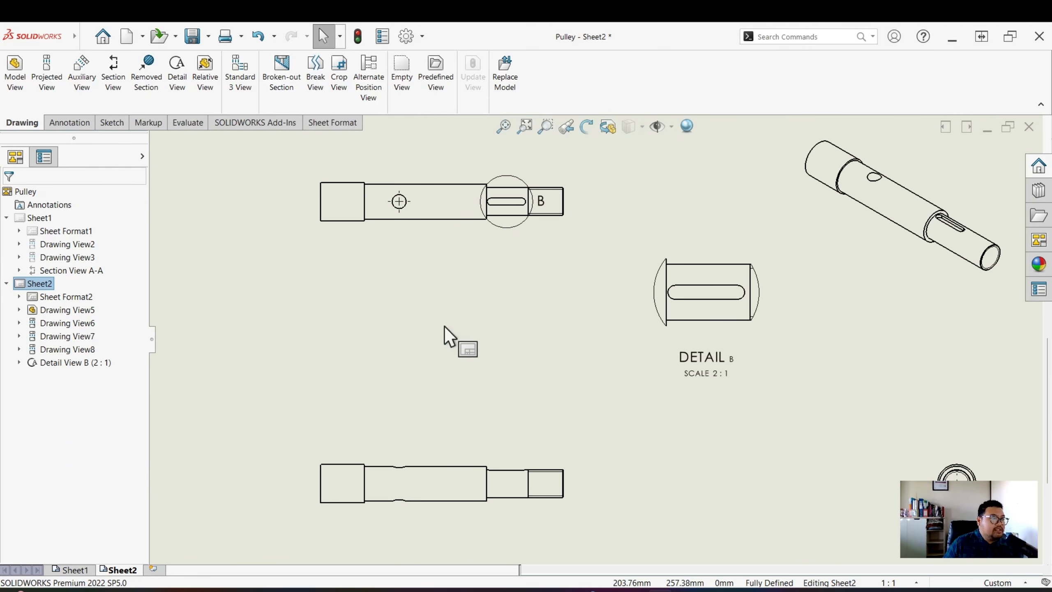
pyautogui.click(528, 457)
pyautogui.moveTo(141, 286); pyautogui.dragTo(145, 375)
pyautogui.click(50, 385)
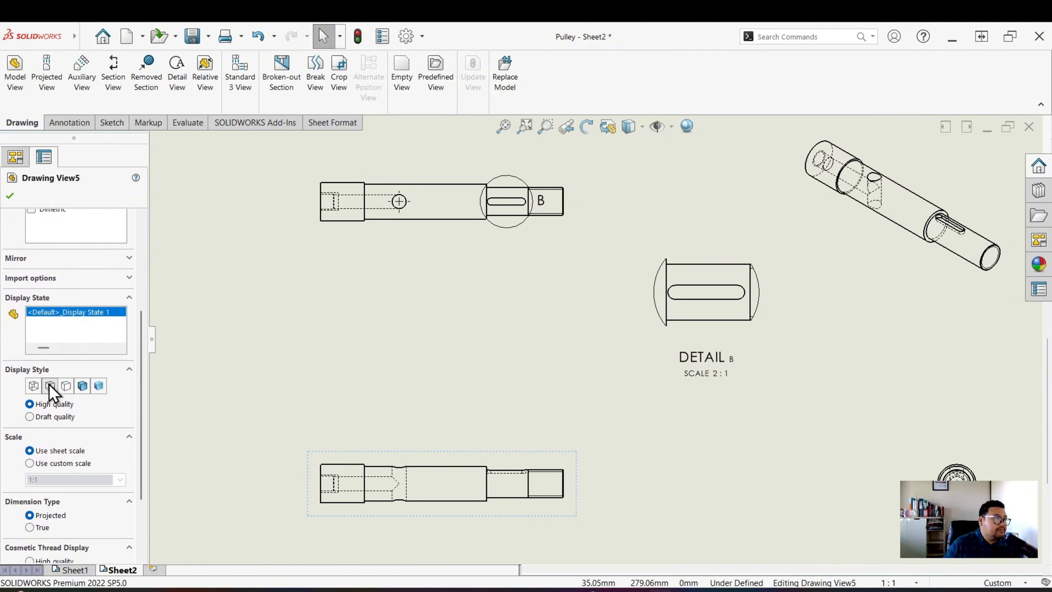
pyautogui.click(770, 384)
# Step: Override the parent display style of the isometric view with Shaded With Edges
pyautogui.moveTo(845, 364); pyautogui.dragTo(822, 382, button='middle')
pyautogui.click(860, 261)
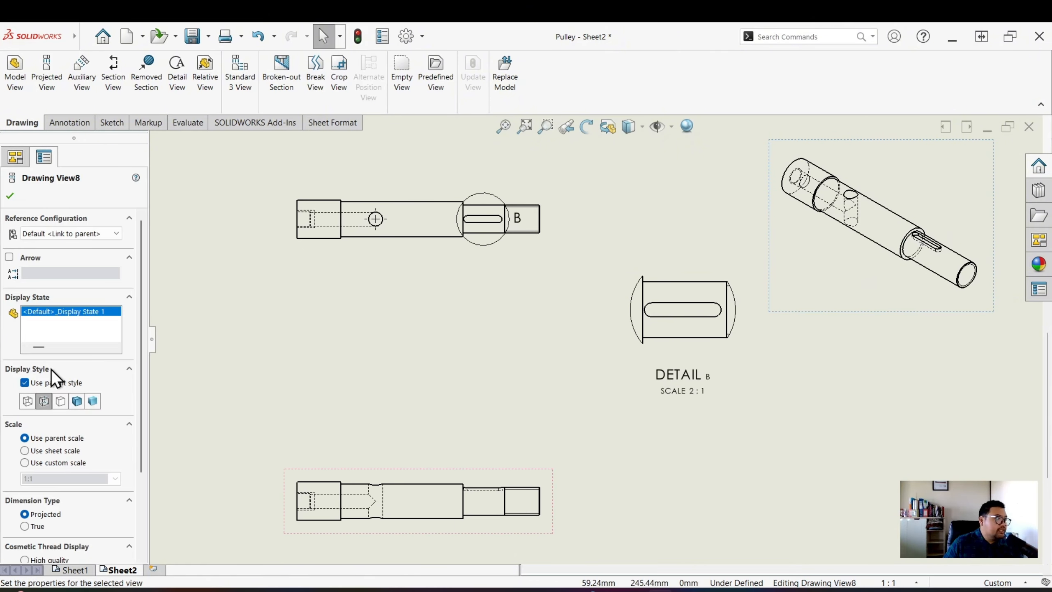
pyautogui.click(50, 382)
pyautogui.click(76, 400)
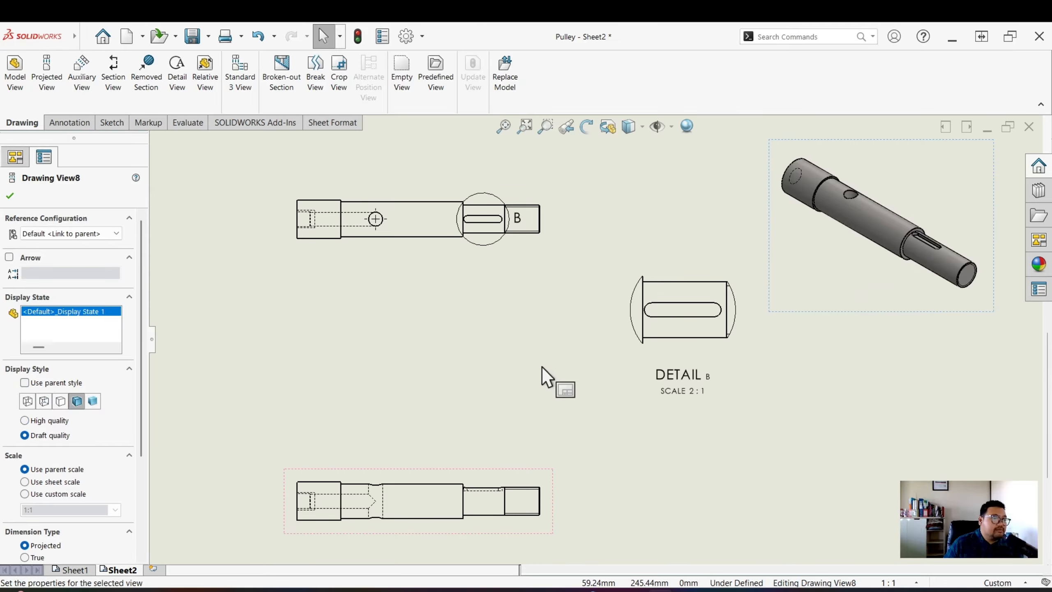
pyautogui.click(434, 331)
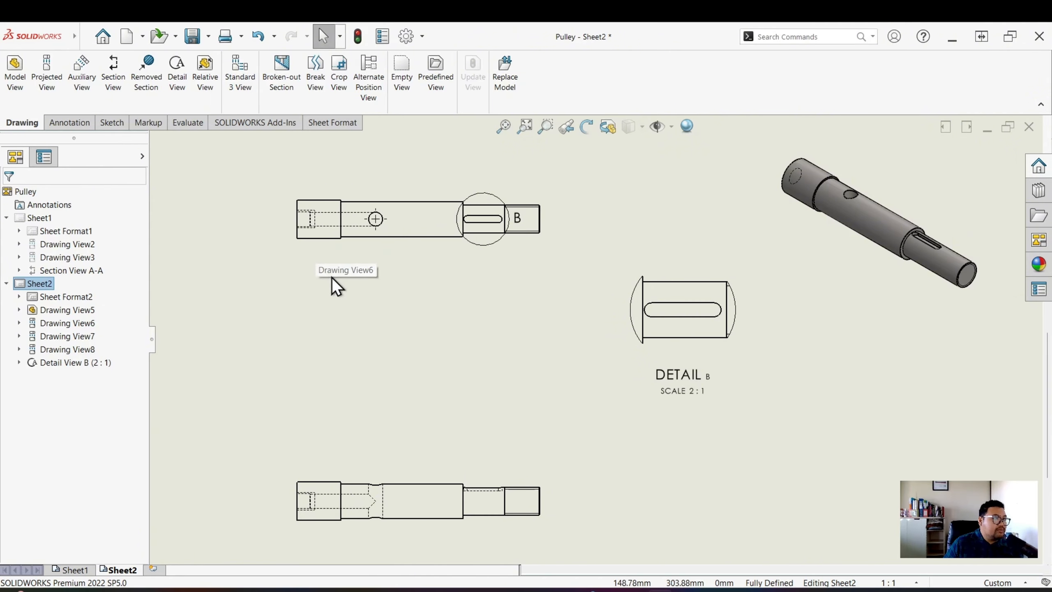
# Step: Move the shaft's right view and top view closer to the front view
pyautogui.moveTo(358, 407); pyautogui.dragTo(362, 359, button='middle')
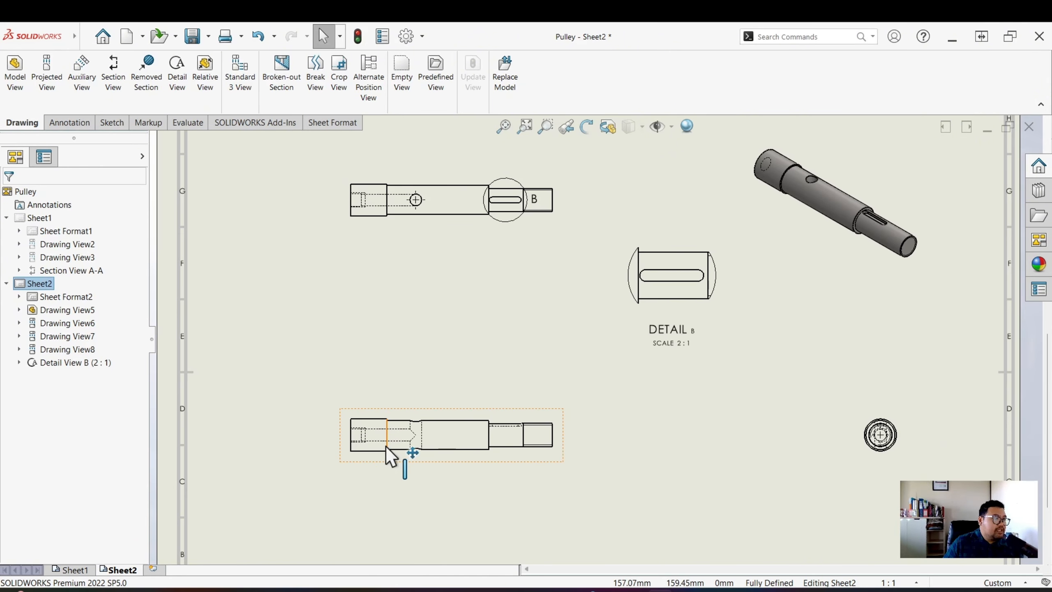
pyautogui.scroll(-5, 442, 425)
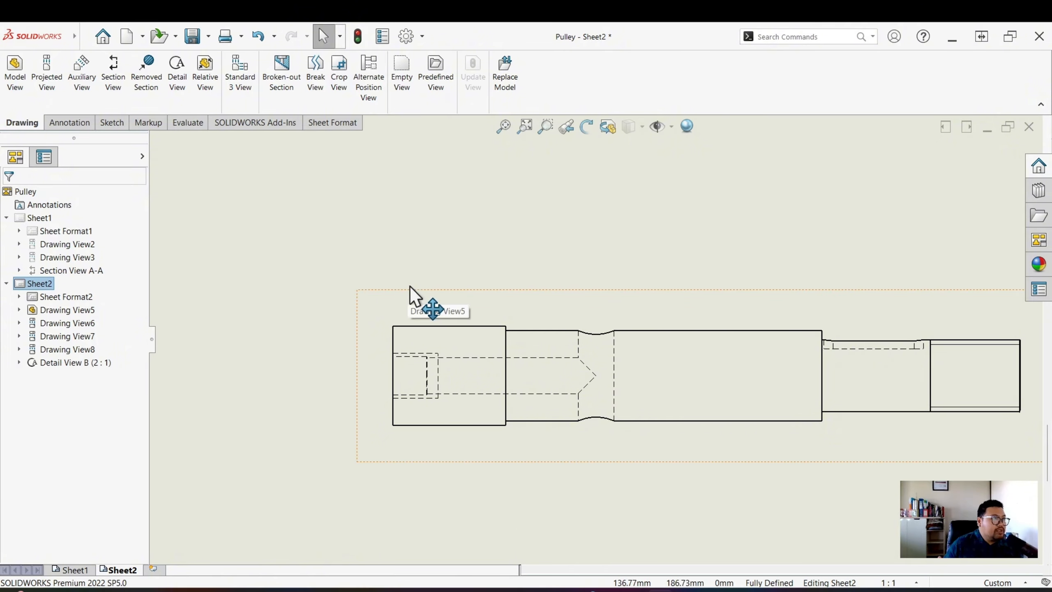
pyautogui.press('z')
pyautogui.scroll(6, 465, 469)
pyautogui.scroll(-1, 510, 433)
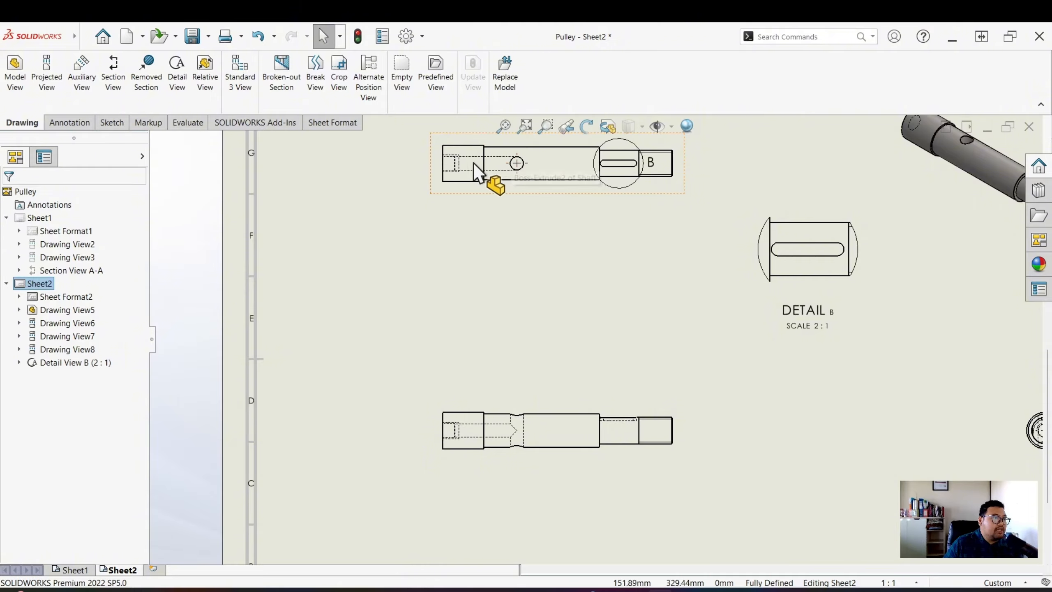
pyautogui.moveTo(686, 460); pyautogui.dragTo(576, 472, button='middle')
pyautogui.moveTo(966, 472)
pyautogui.mouseDown()
pyautogui.moveTo(814, 491)
pyautogui.moveTo(704, 489)
pyautogui.mouseUp()
pyautogui.moveTo(444, 200); pyautogui.dragTo(435, 366)
pyautogui.click(547, 387)
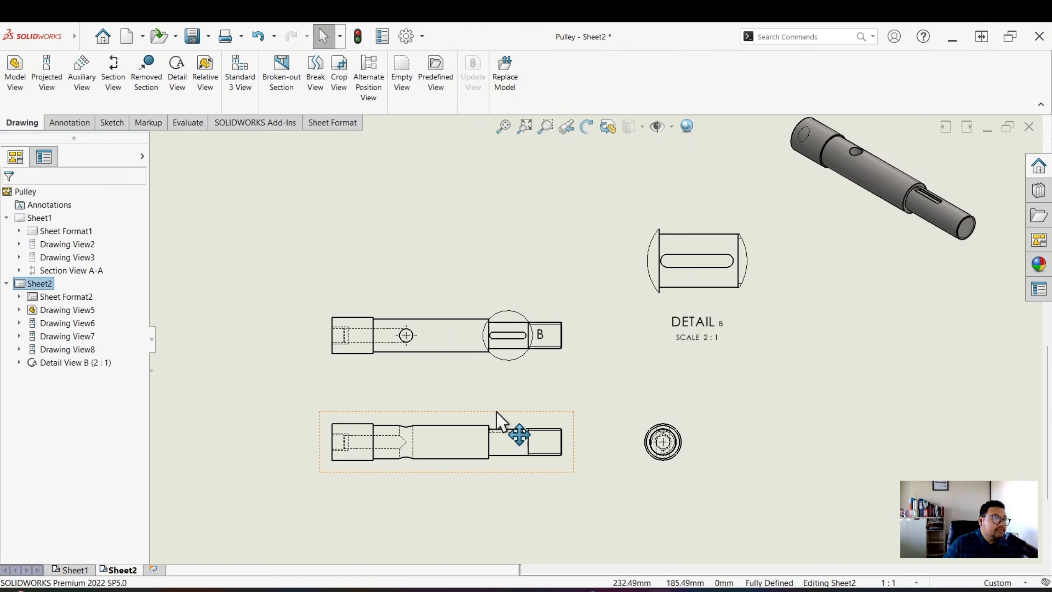
pyautogui.scroll(2, 486, 411)
pyautogui.scroll(-5, 526, 360)
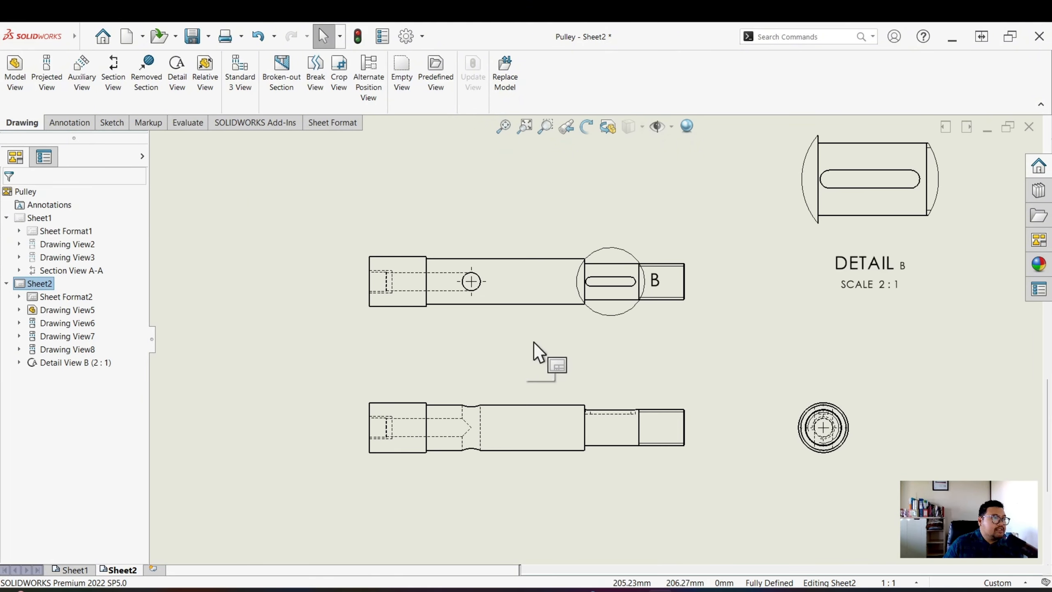
# Step: Start a broken-out section and sketch a closed spline around the large-diameter end and cross hole of the shaft's front view
pyautogui.moveTo(534, 343); pyautogui.dragTo(534, 358, button='middle')
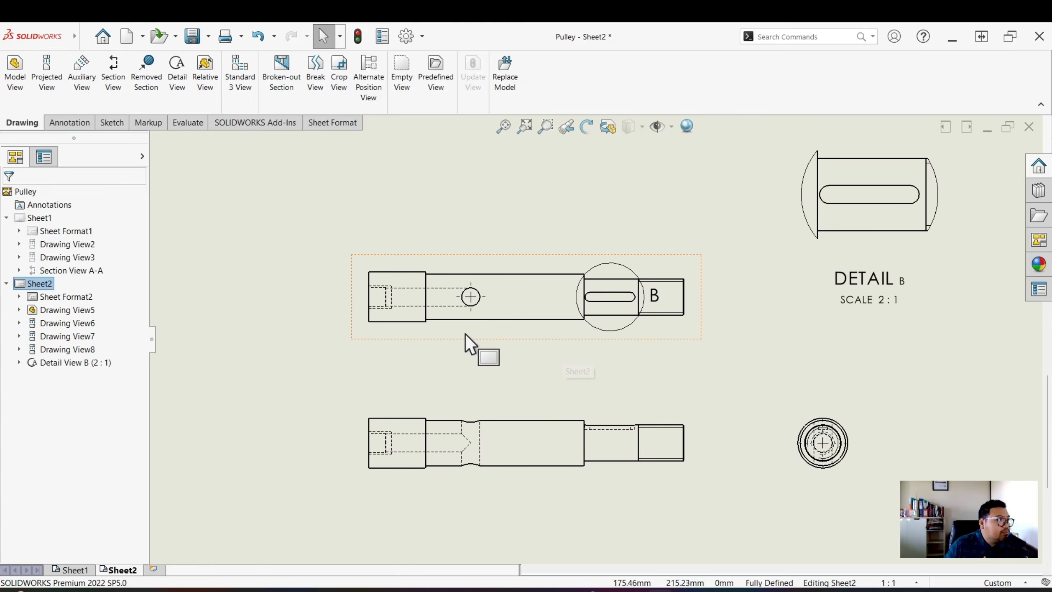
pyautogui.click(281, 75)
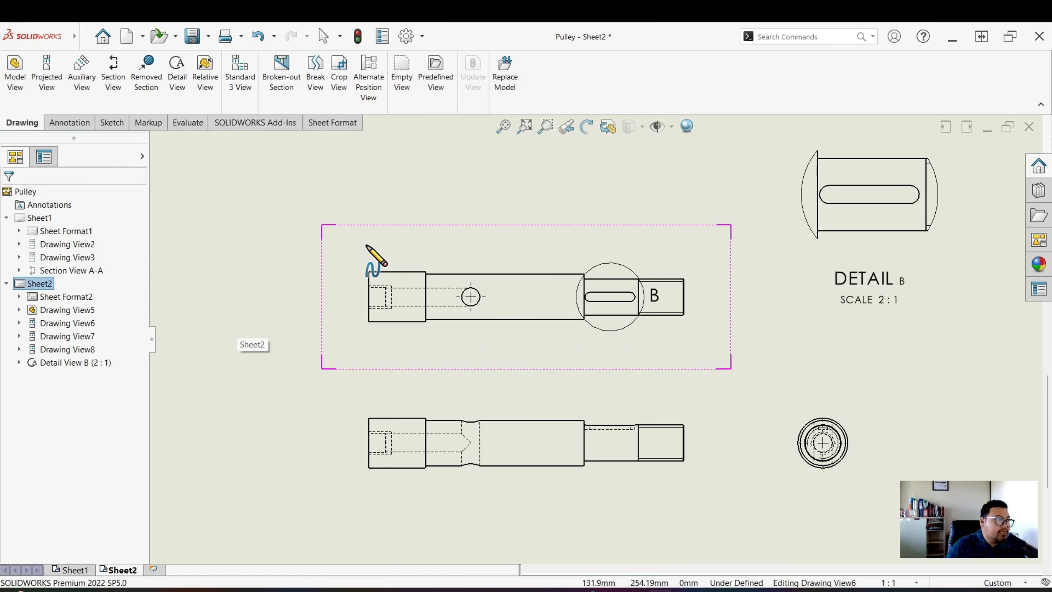
pyautogui.scroll(1, 449, 482)
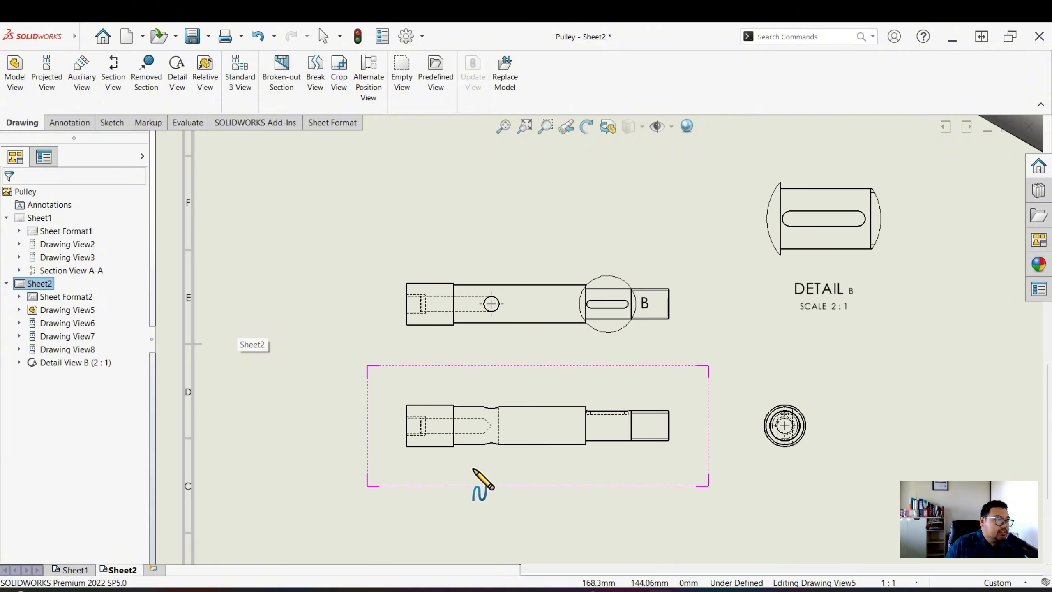
pyautogui.scroll(-1, 492, 435)
pyautogui.scroll(-1, 493, 435)
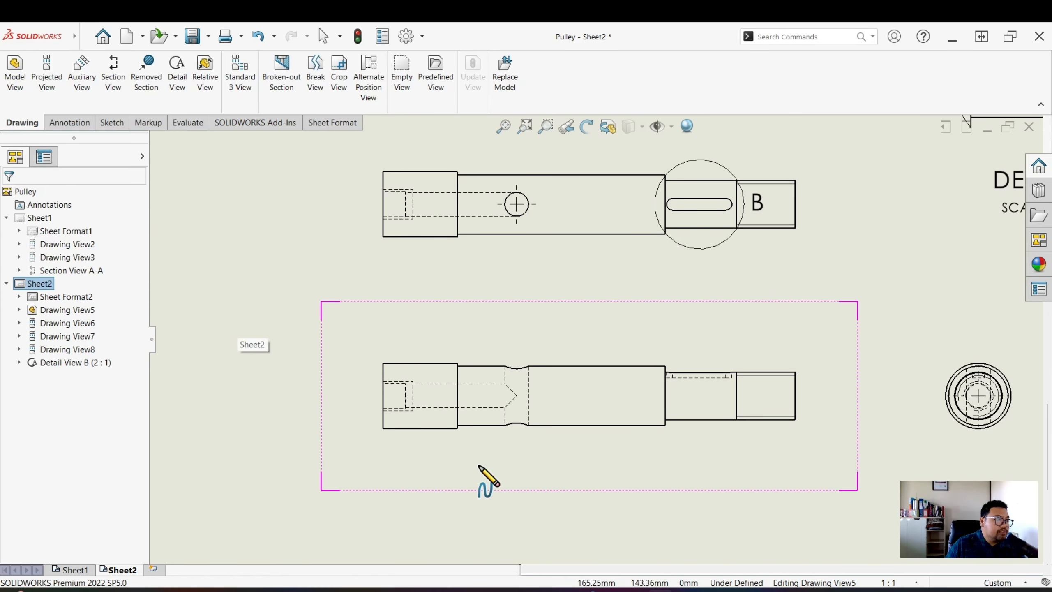
pyautogui.click(373, 324)
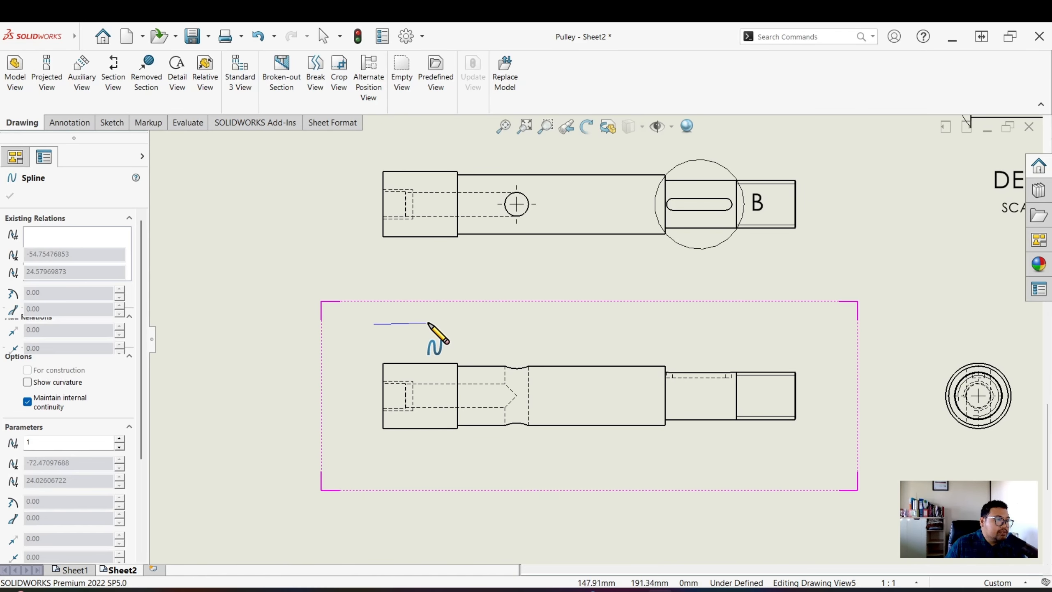
pyautogui.click(450, 323)
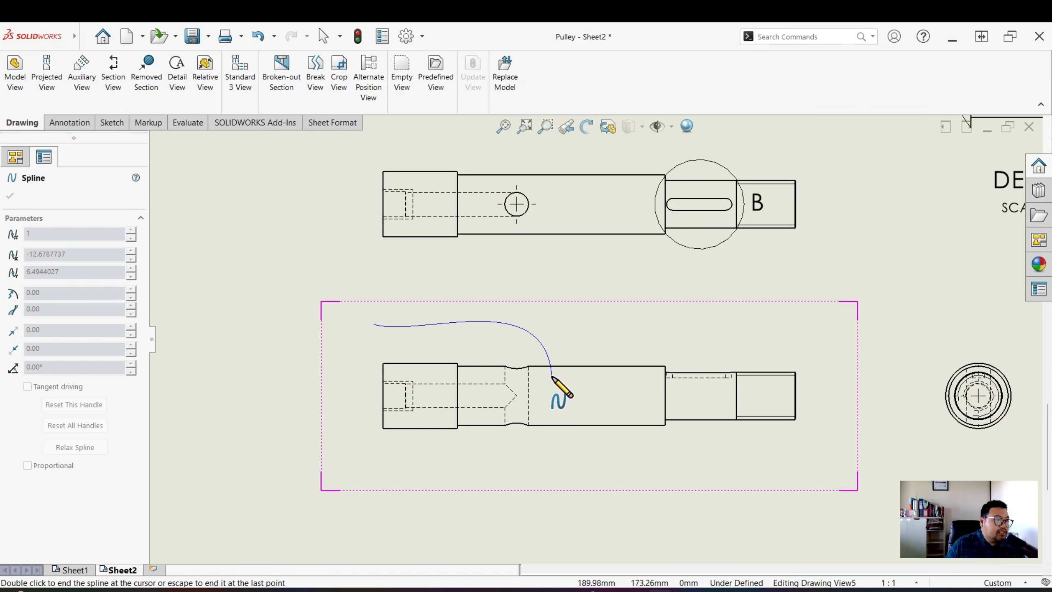
pyautogui.click(569, 403)
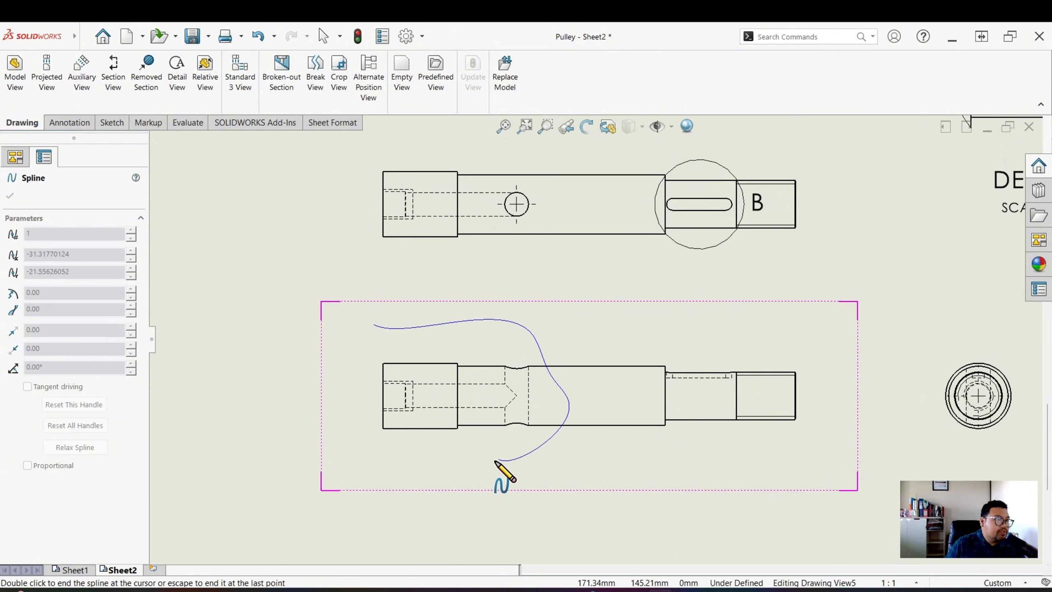
pyautogui.click(371, 456)
pyautogui.click(343, 416)
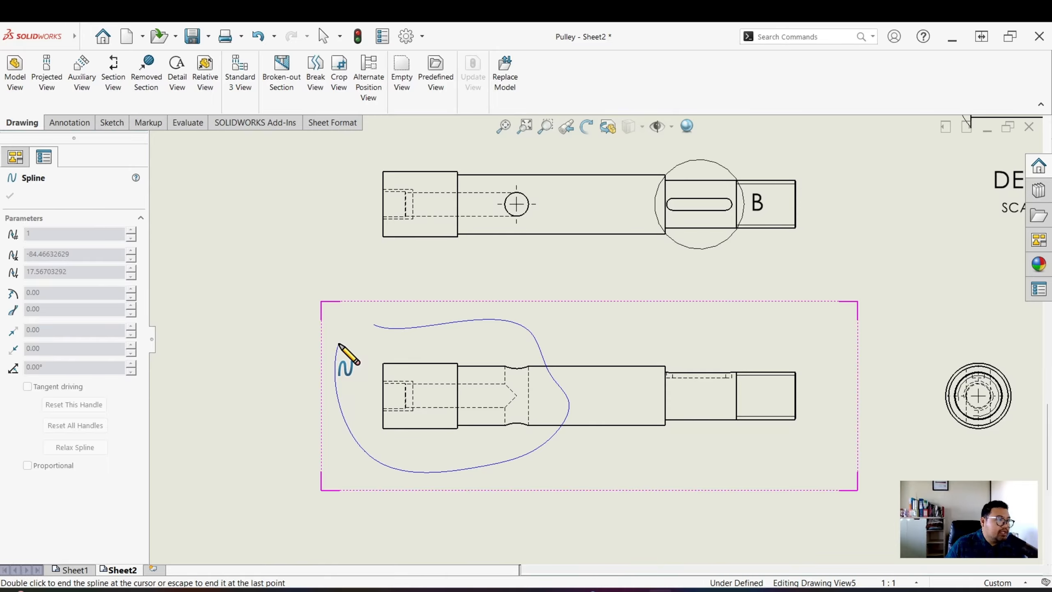
pyautogui.click(373, 324)
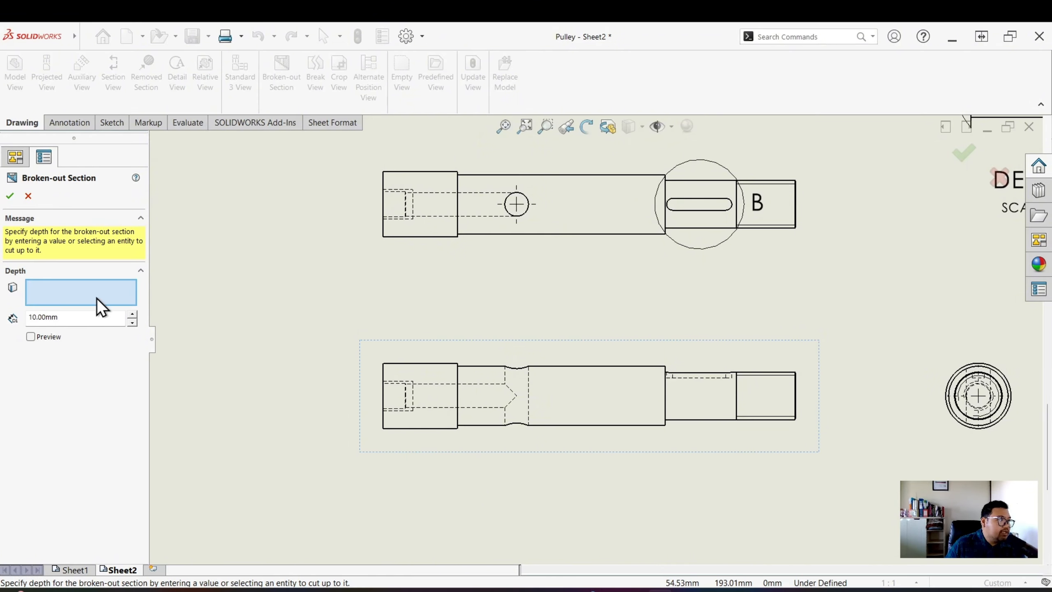
# Step: Enable the broken-out section preview and try depths of 20 mm and 10 mm
pyautogui.click(40, 338)
pyautogui.scroll(2, 190, 342)
pyautogui.click(132, 261)
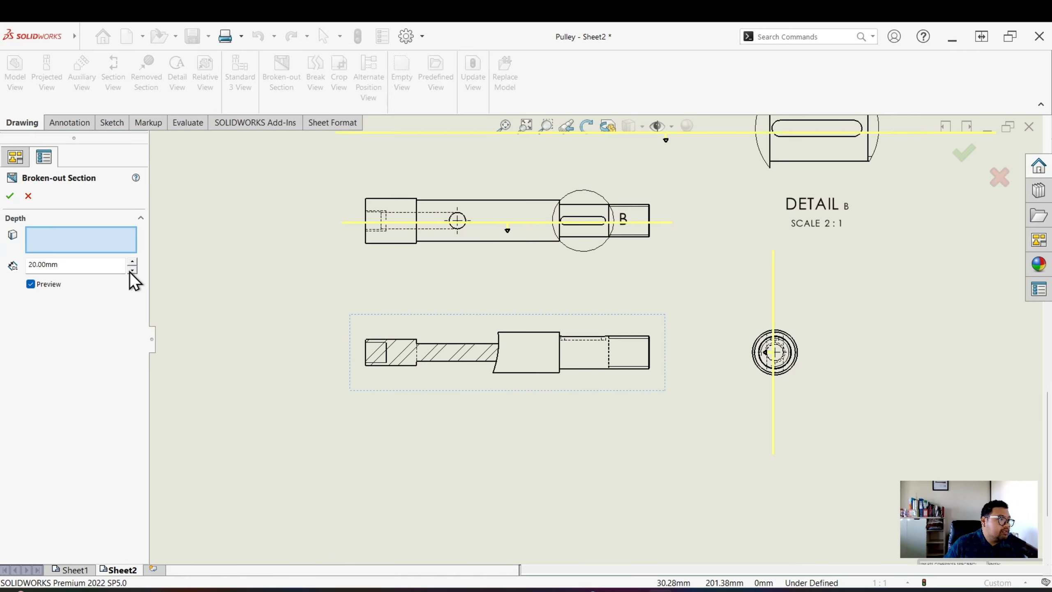
pyautogui.click(136, 263)
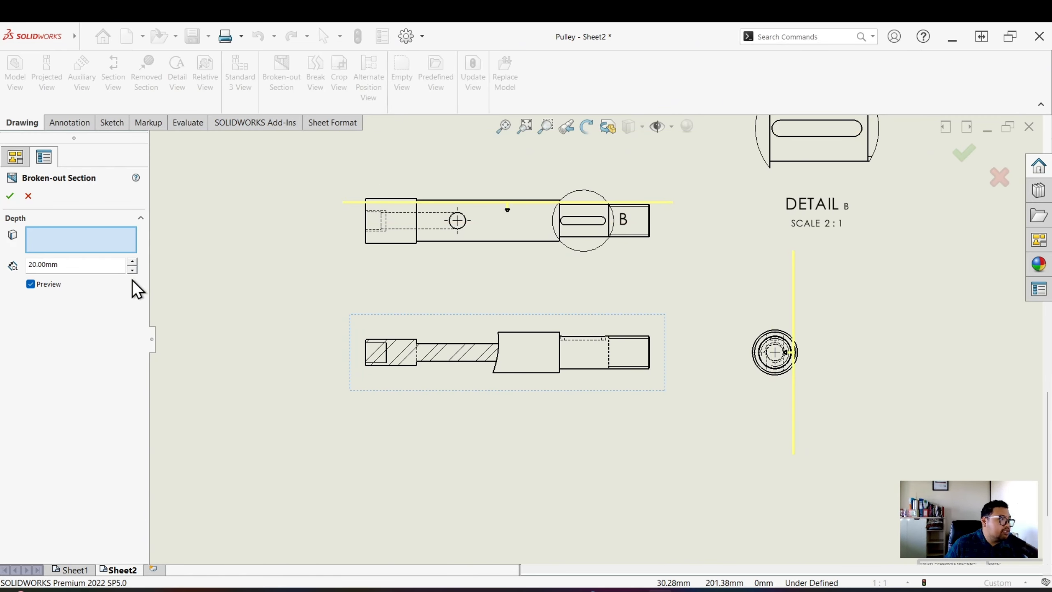
pyautogui.click(132, 270)
pyautogui.scroll(-2, 813, 309)
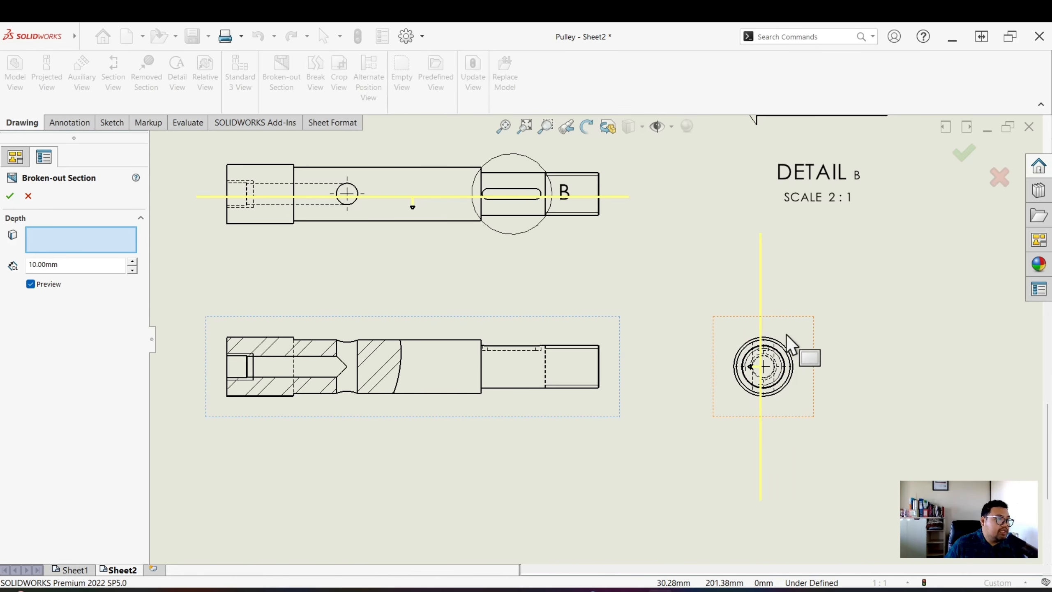
# Step: Set the broken-out section's depth to 11 mm and create the section in the shaft's front view
pyautogui.moveTo(81, 266); pyautogui.dragTo(14, 269)
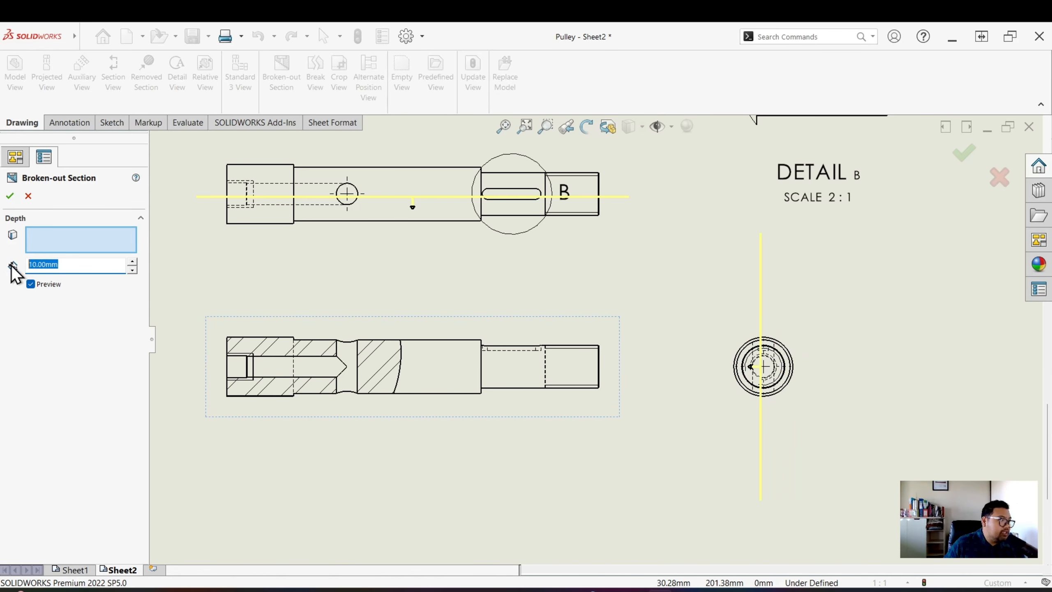
pyautogui.write('11')
pyautogui.press('Return')
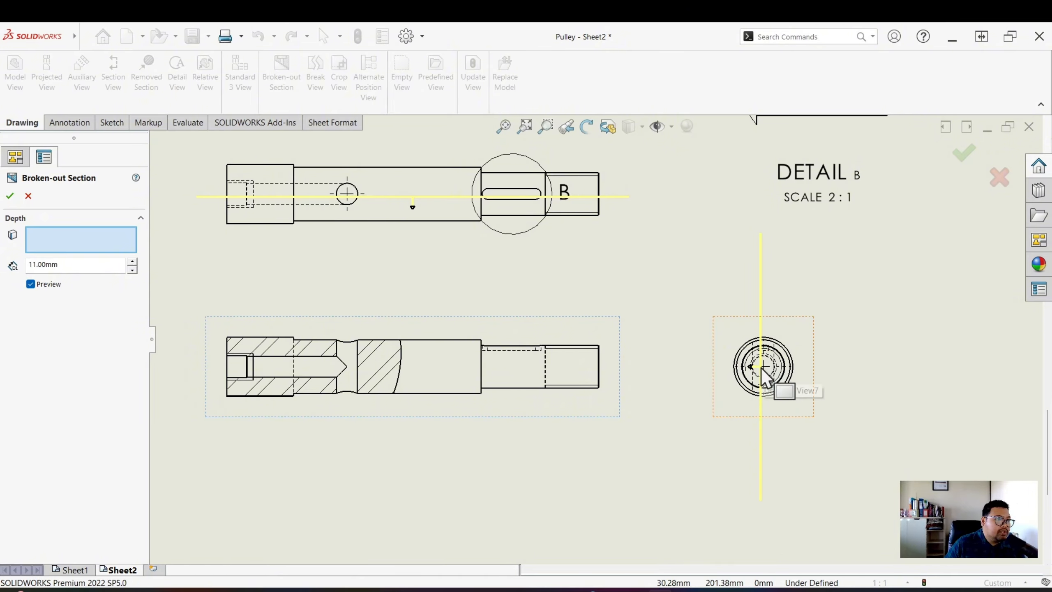
pyautogui.scroll(-1, 767, 373)
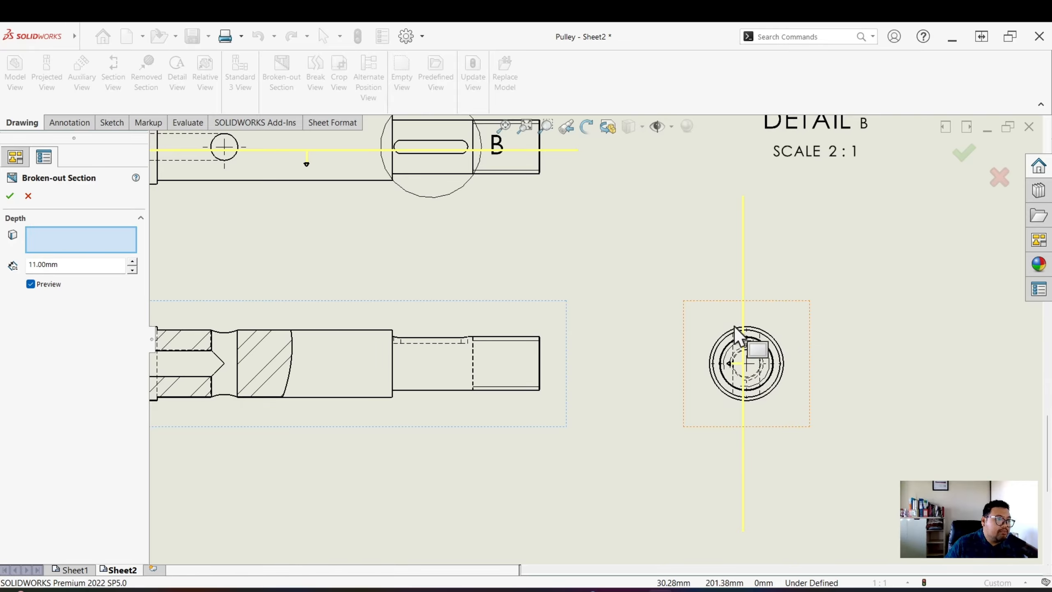
pyautogui.scroll(2, 487, 338)
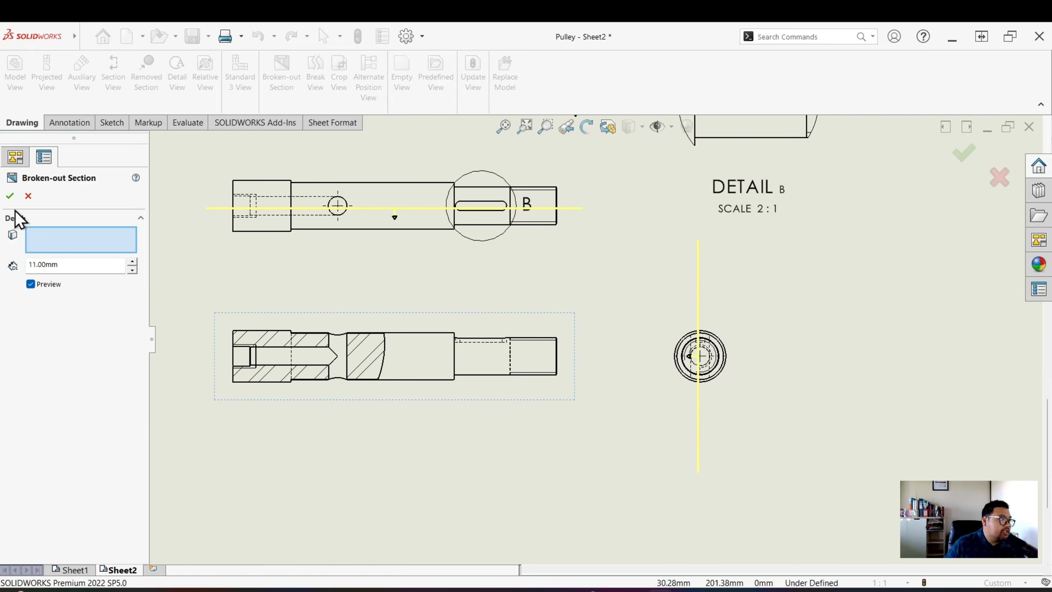
pyautogui.click(9, 196)
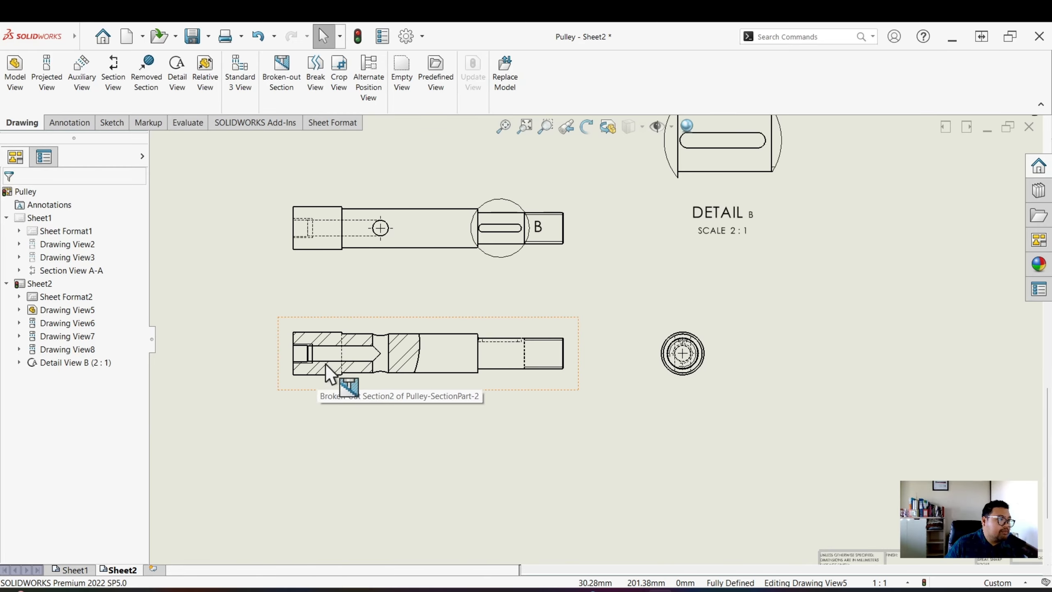
# Step: Add a centerline between the two outer edges of the shaft's main body in both the front view and the top view
pyautogui.scroll(-3, 326, 364)
pyautogui.scroll(-1, 583, 271)
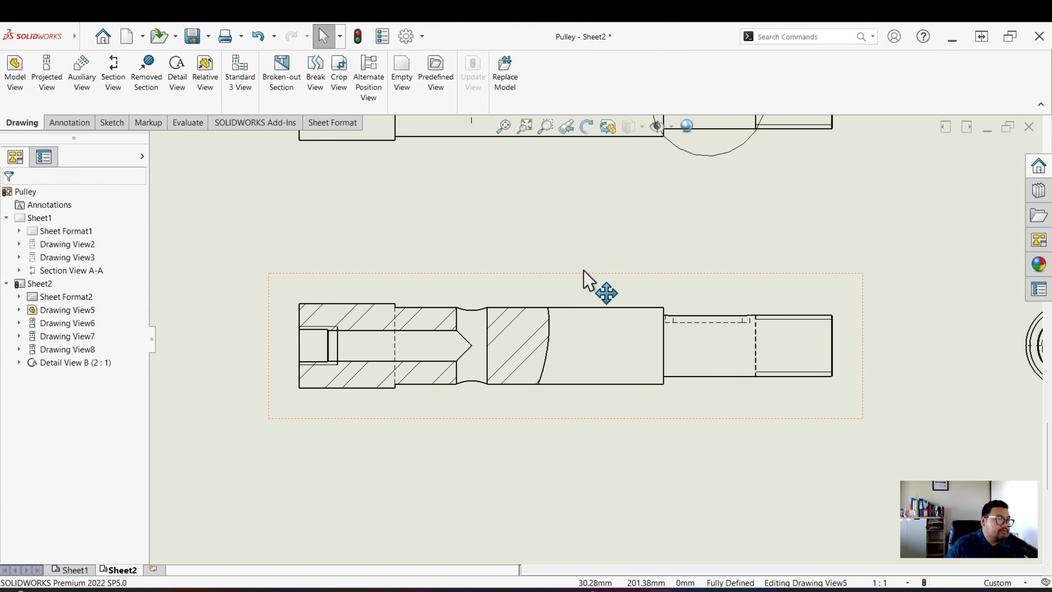
pyautogui.scroll(2, 502, 404)
pyautogui.moveTo(596, 292); pyautogui.dragTo(550, 338, button='middle')
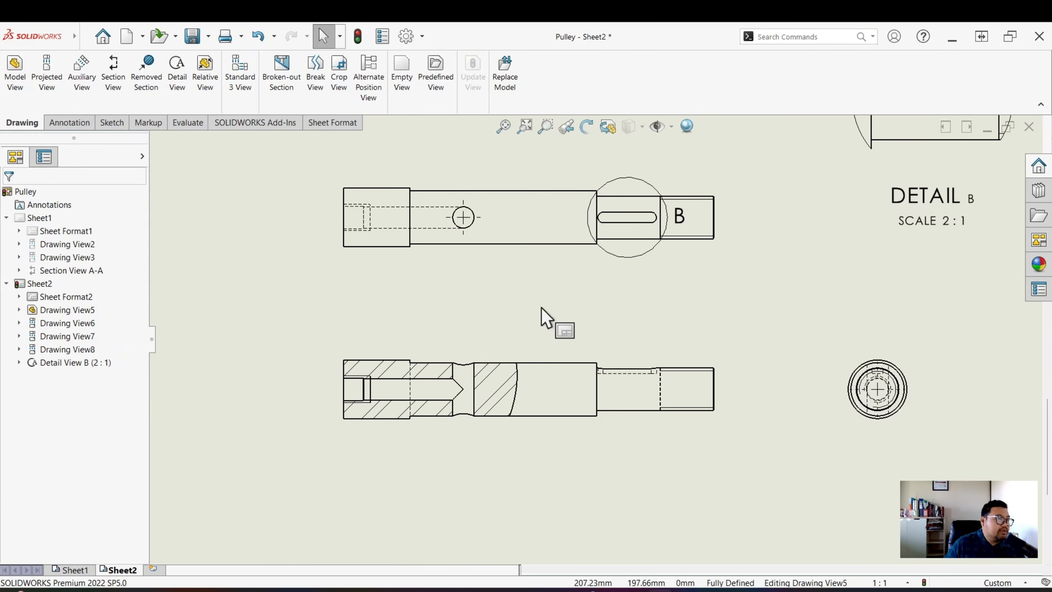
pyautogui.click(72, 121)
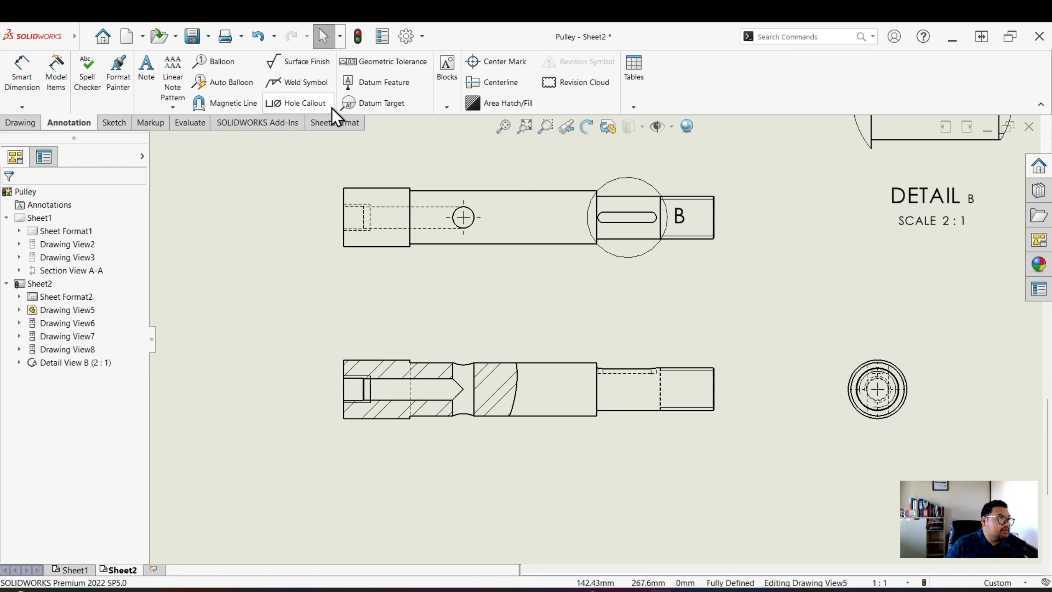
pyautogui.click(499, 83)
pyautogui.click(555, 363)
pyautogui.click(555, 416)
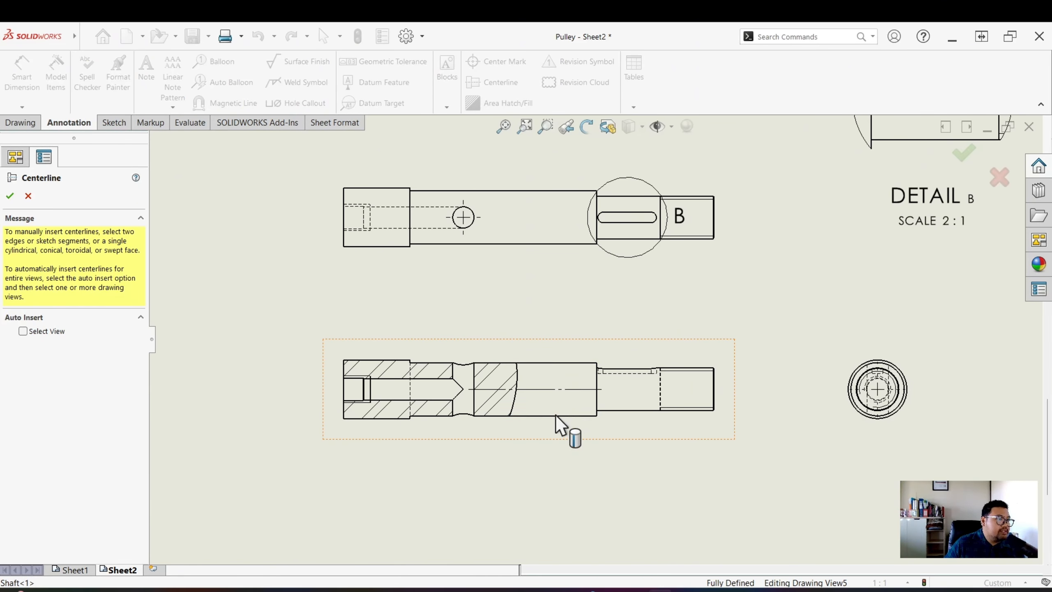
pyautogui.click(534, 190)
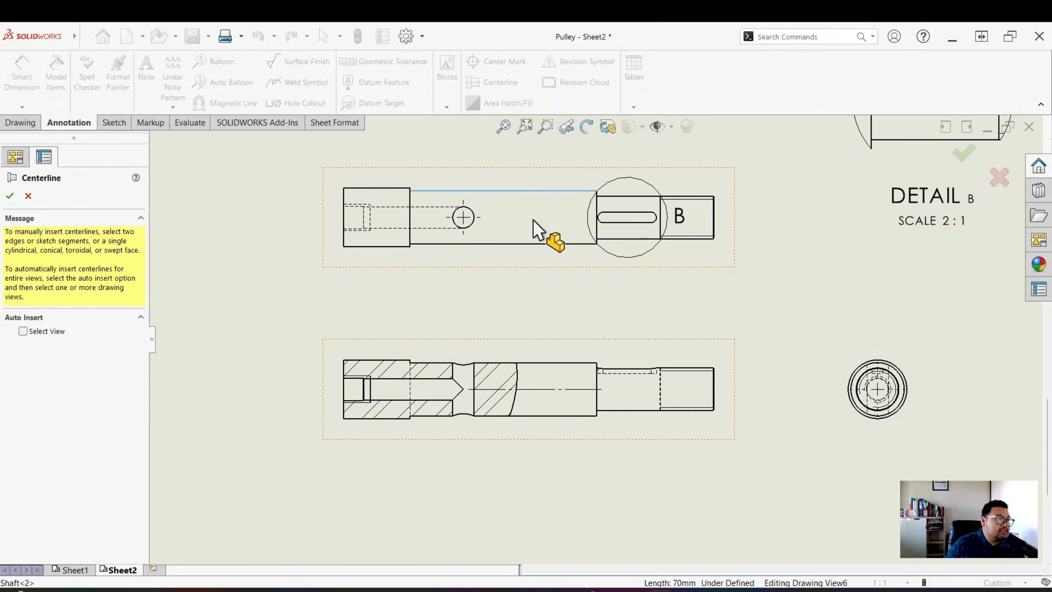
pyautogui.click(532, 244)
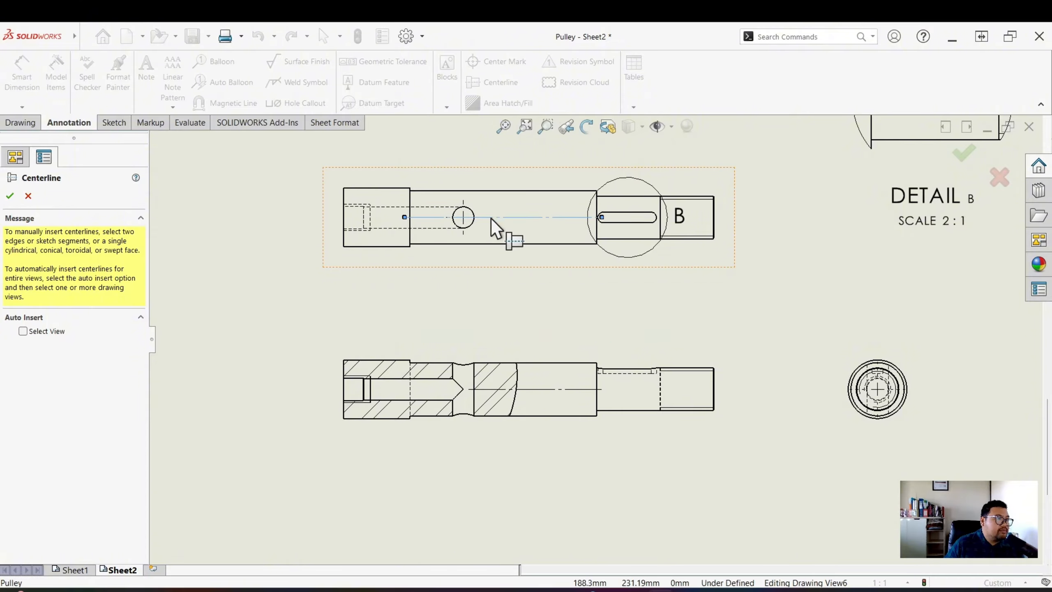
pyautogui.press('Escape')
# Step: Extend the centerlines of the shaft's top view and front view beyond both ends of the shaft
pyautogui.click(416, 217)
pyautogui.moveTo(404, 217); pyautogui.dragTo(322, 218)
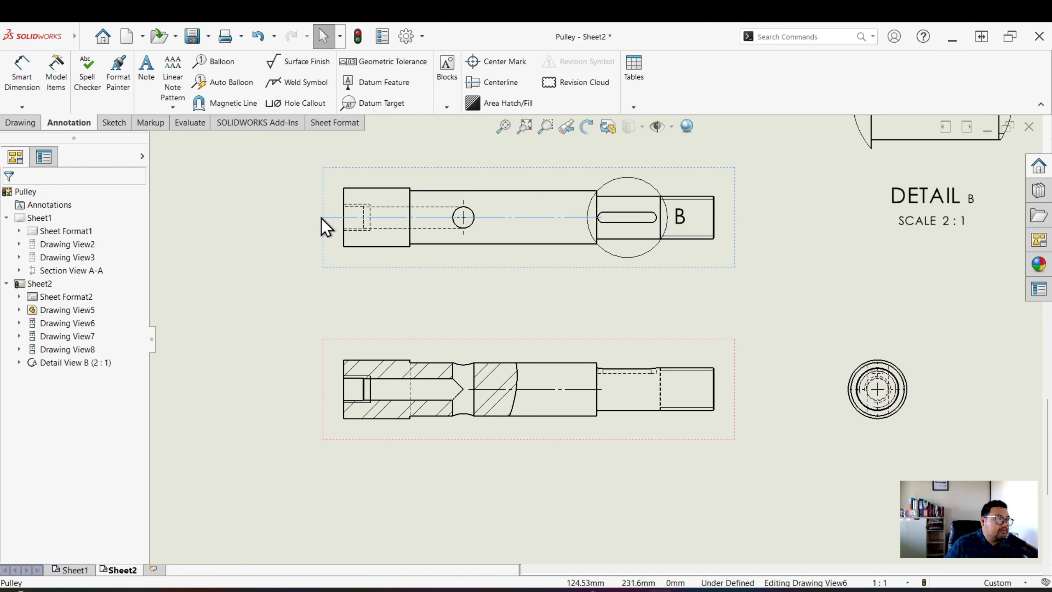
pyautogui.moveTo(601, 217); pyautogui.dragTo(750, 217)
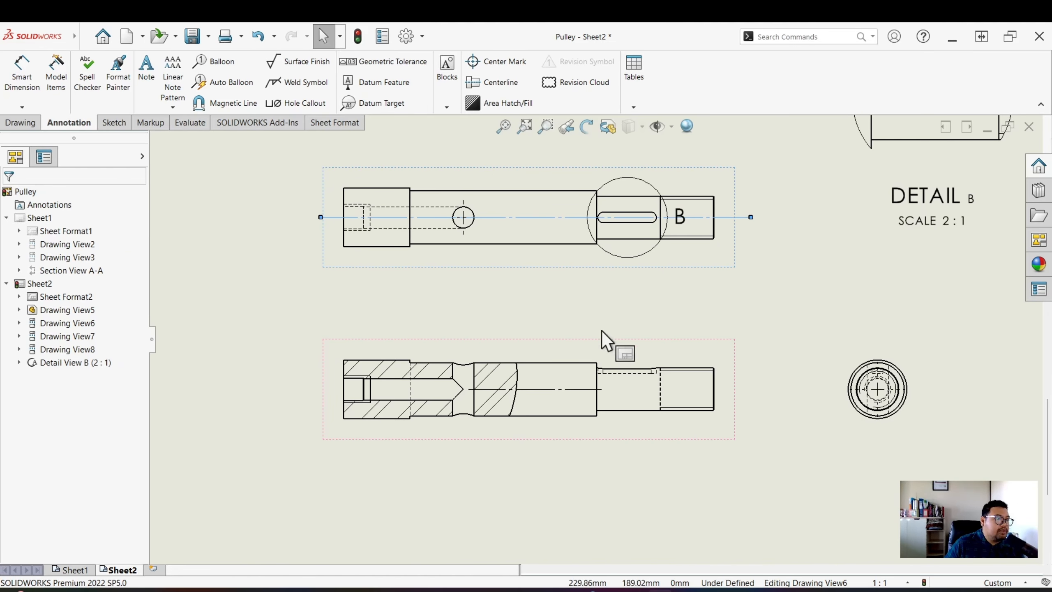
pyautogui.click(531, 388)
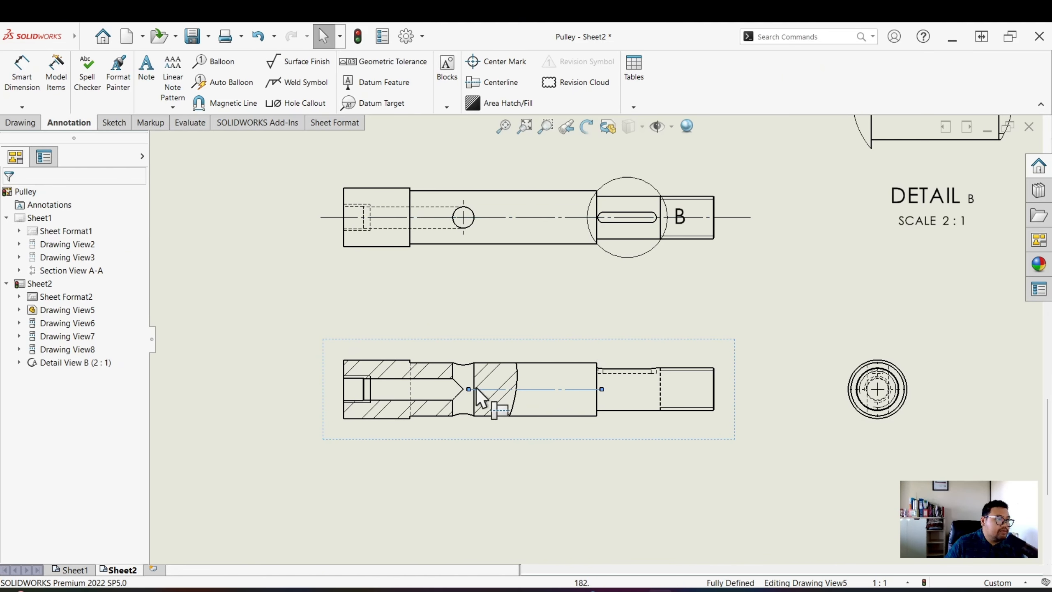
pyautogui.moveTo(468, 389); pyautogui.dragTo(331, 389)
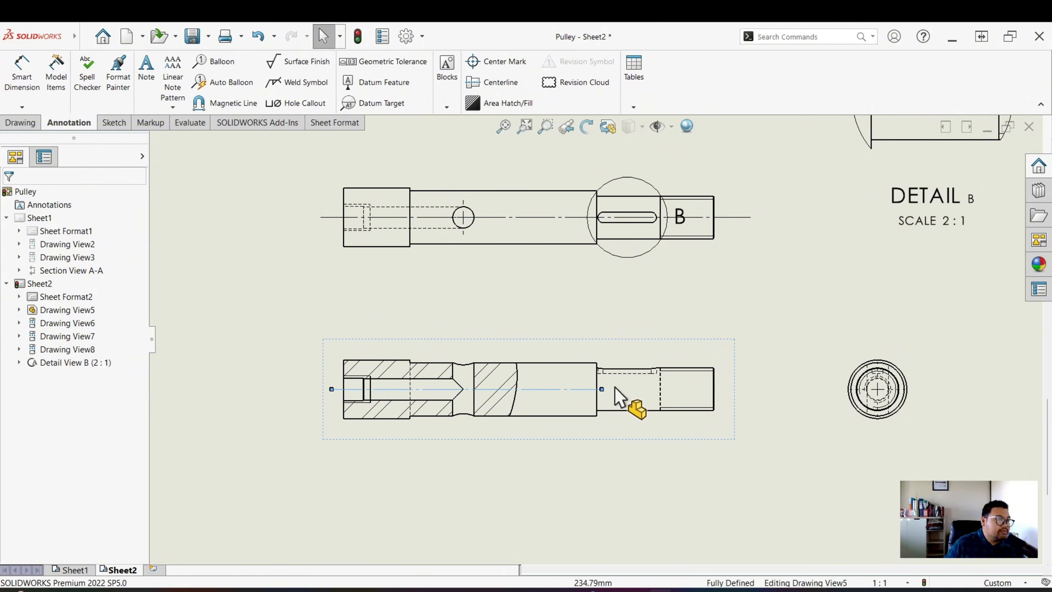
pyautogui.moveTo(602, 390); pyautogui.dragTo(754, 402)
pyautogui.click(687, 455)
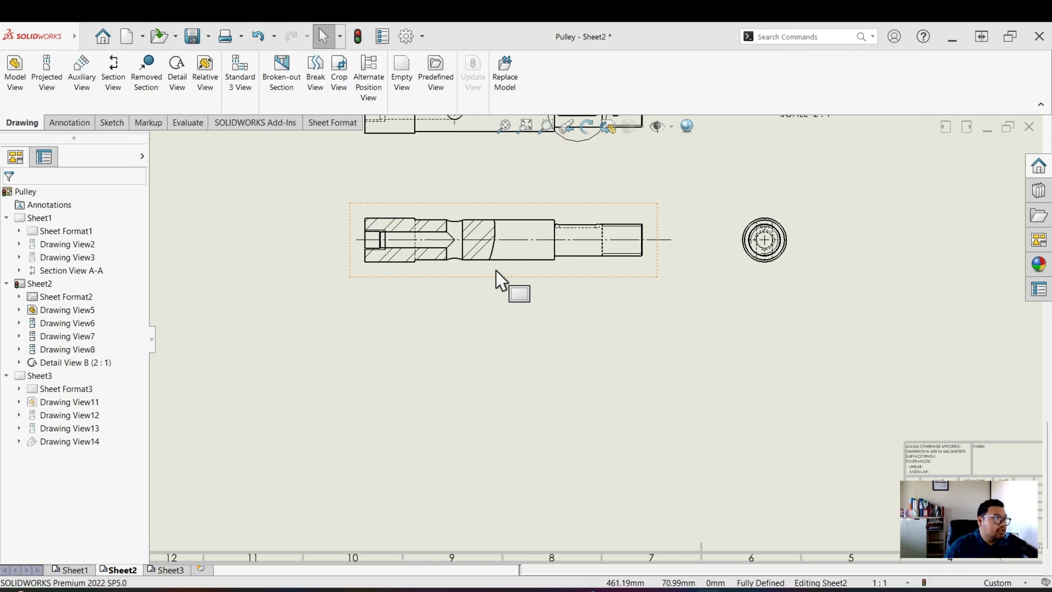
# Step: Insert another front view of the Shaft model on Sheet2, below the sectioned front view
pyautogui.click(17, 83)
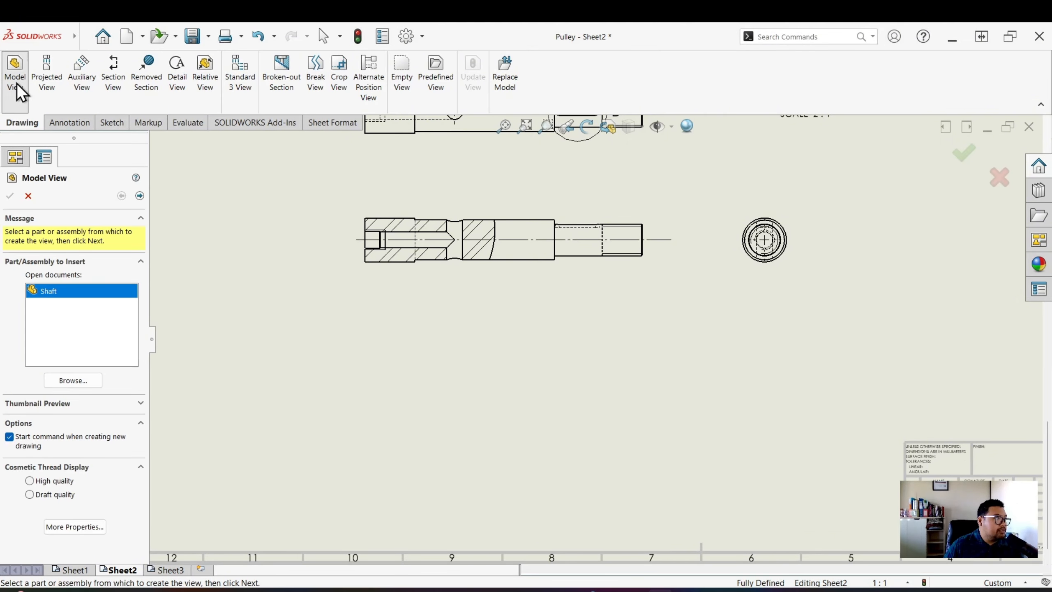
pyautogui.doubleClick(64, 292)
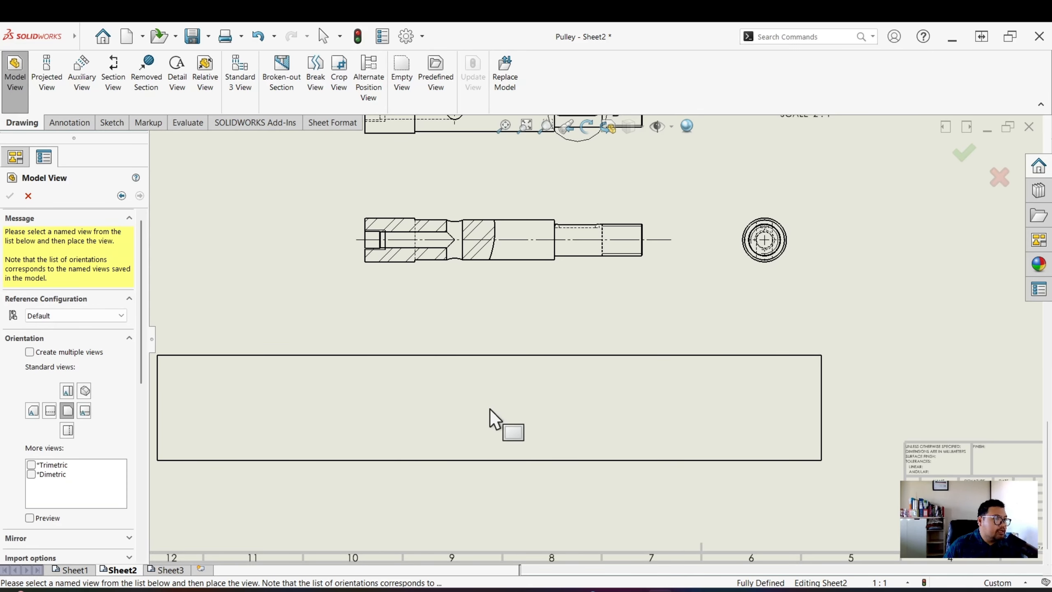
pyautogui.click(524, 424)
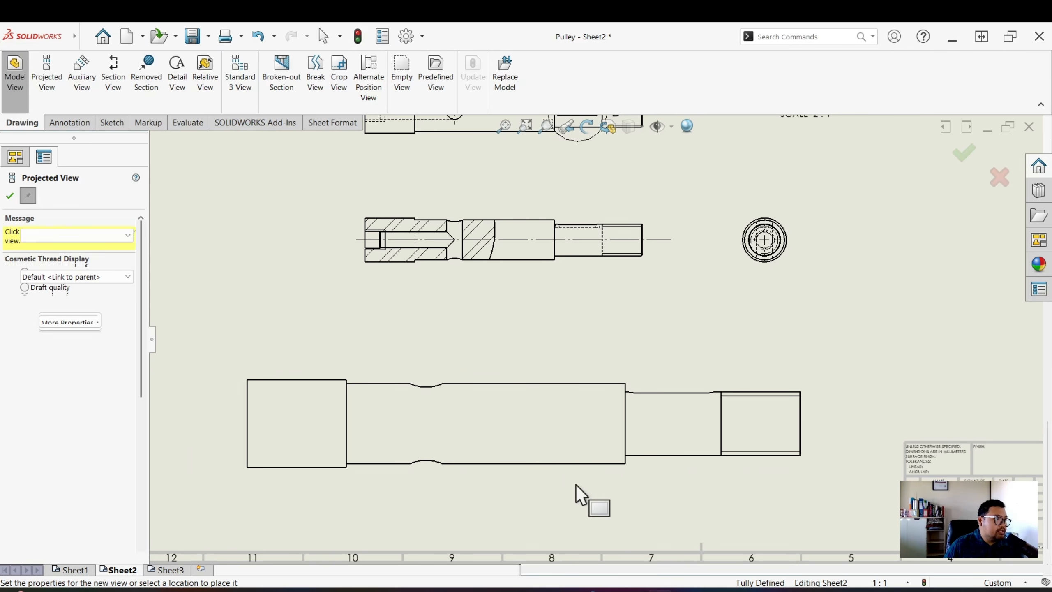
pyautogui.click(9, 196)
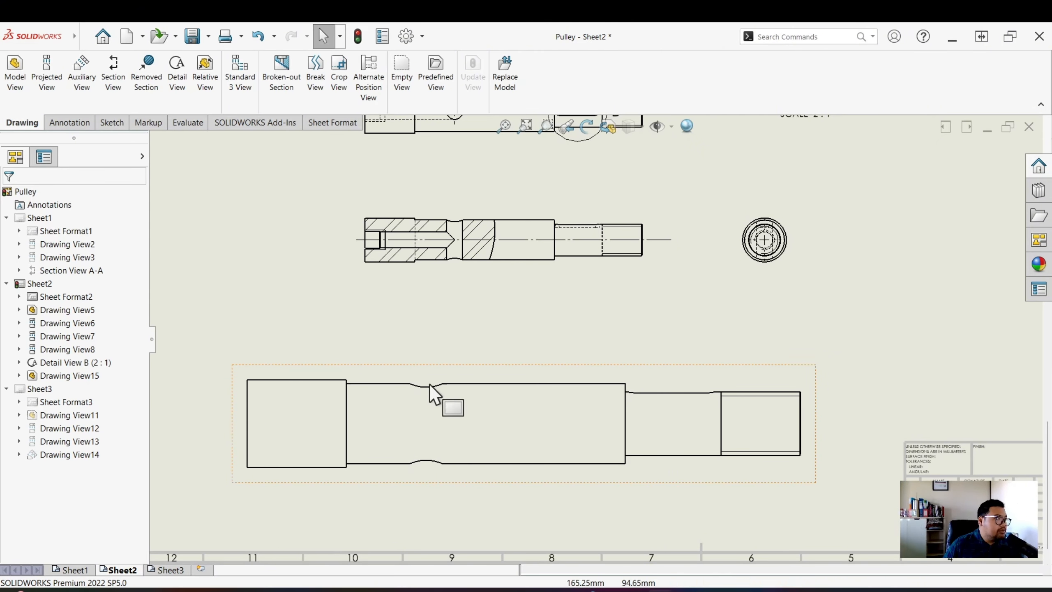
# Step: Set the custom scale of the lower shaft view on Sheet2 to 1:1
pyautogui.scroll(-1, 506, 426)
pyautogui.scroll(4, 507, 426)
pyautogui.click(561, 411)
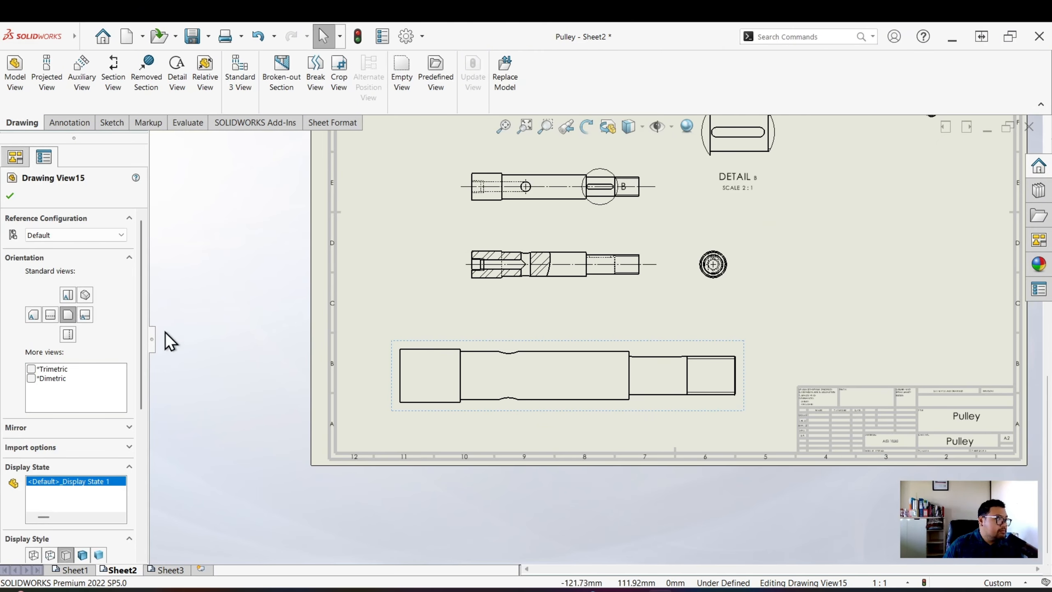
pyautogui.moveTo(140, 290); pyautogui.dragTo(149, 427)
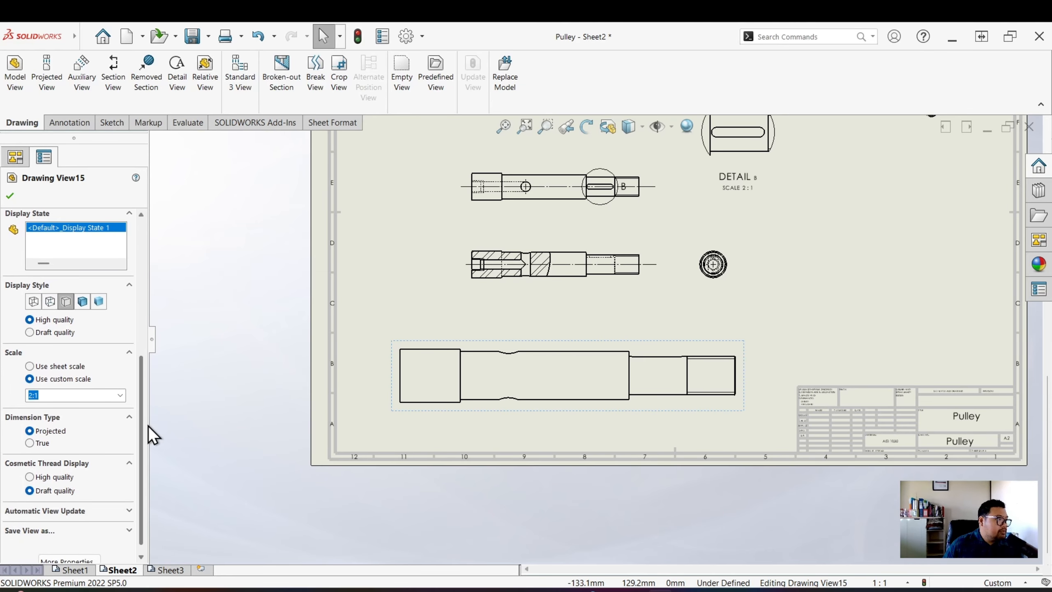
pyautogui.click(120, 396)
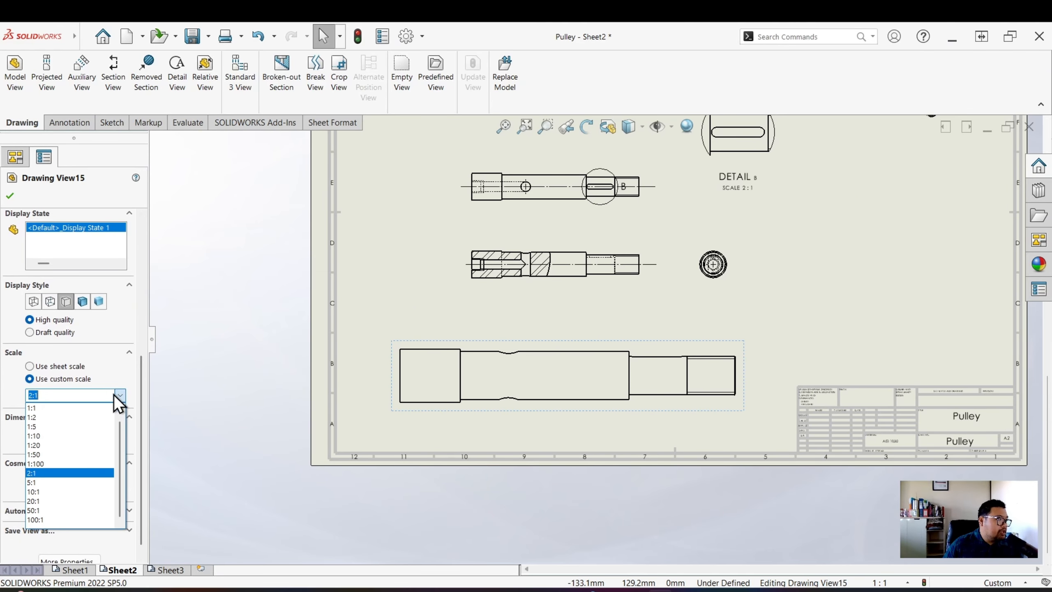
pyautogui.click(93, 417)
pyautogui.click(641, 420)
# Step: Start a Break View on the plain shaft view below the sectioned front view
pyautogui.scroll(2, 589, 357)
pyautogui.scroll(-5, 590, 364)
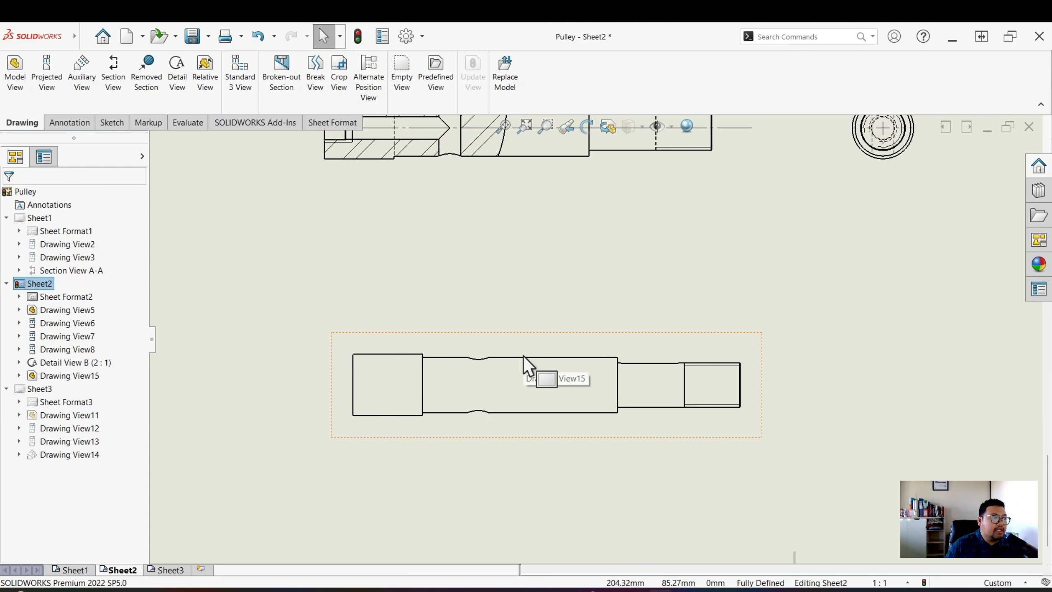
pyautogui.moveTo(523, 232); pyautogui.dragTo(524, 335, button='middle')
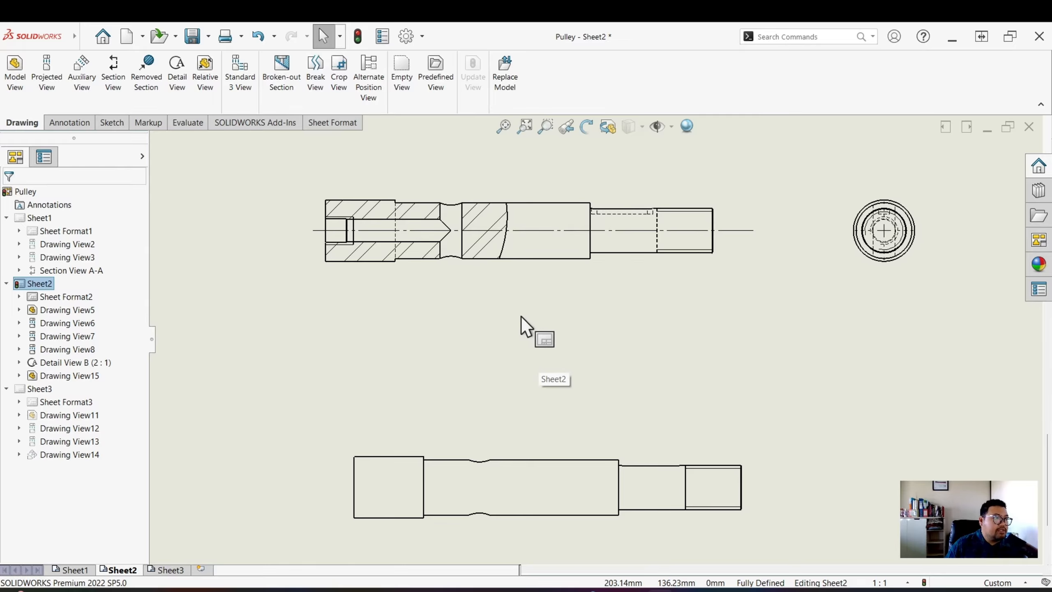
pyautogui.moveTo(554, 358); pyautogui.dragTo(528, 271, button='middle')
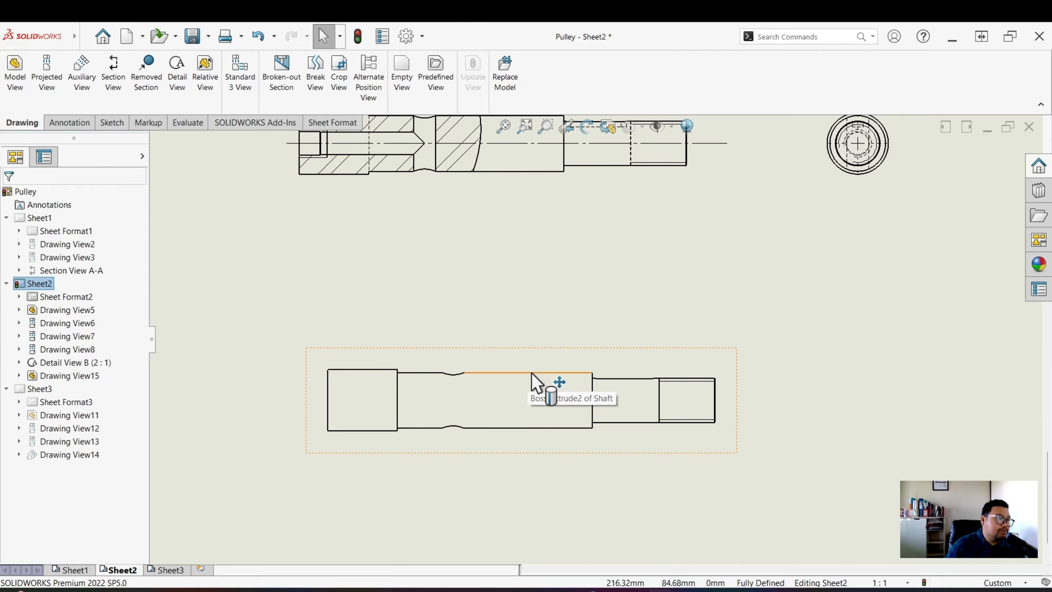
pyautogui.scroll(1, 516, 393)
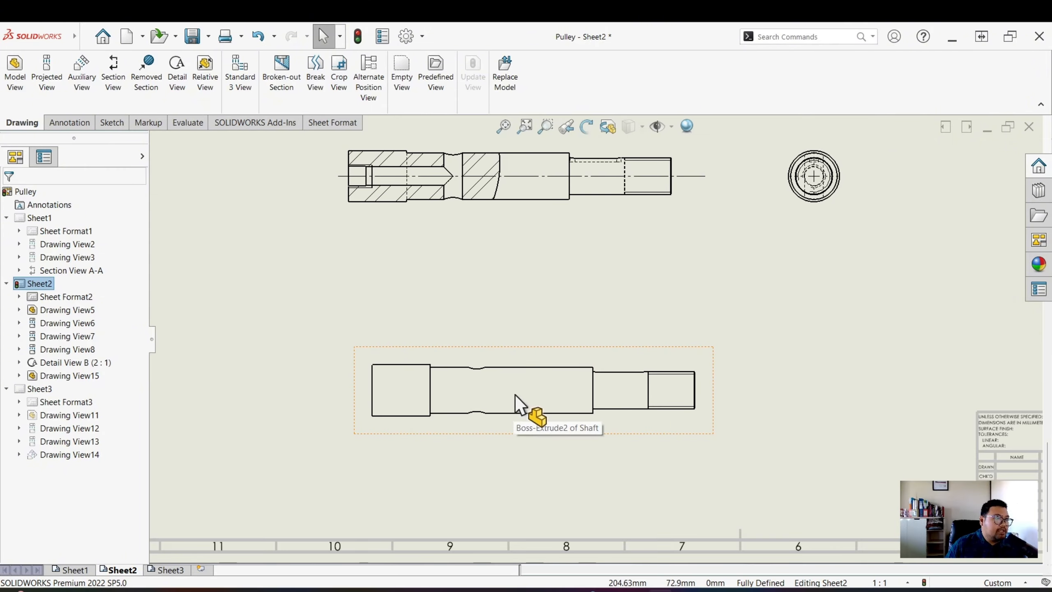
pyautogui.scroll(-1, 517, 389)
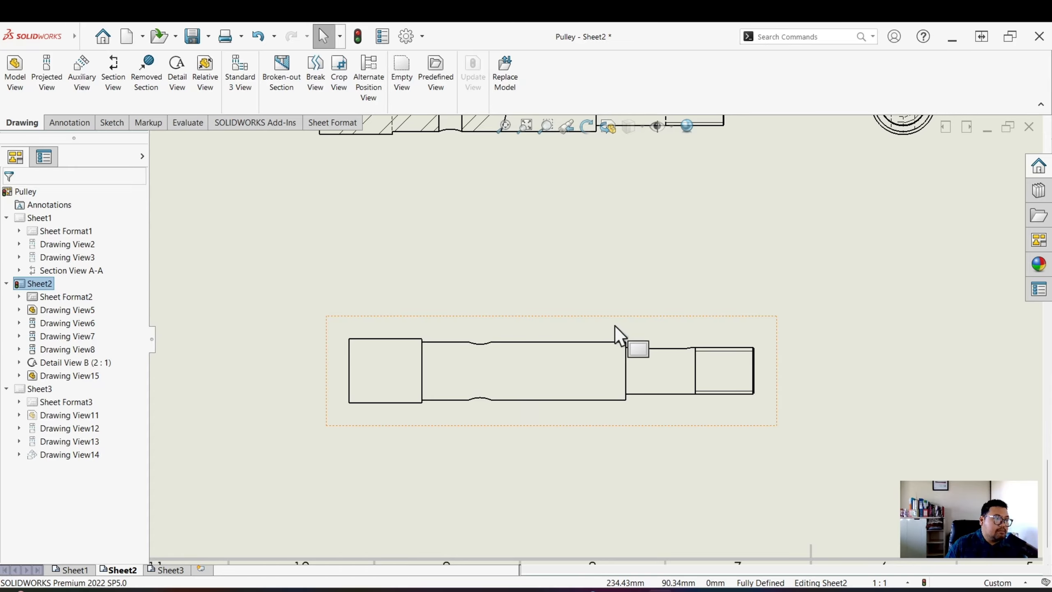
pyautogui.click(323, 94)
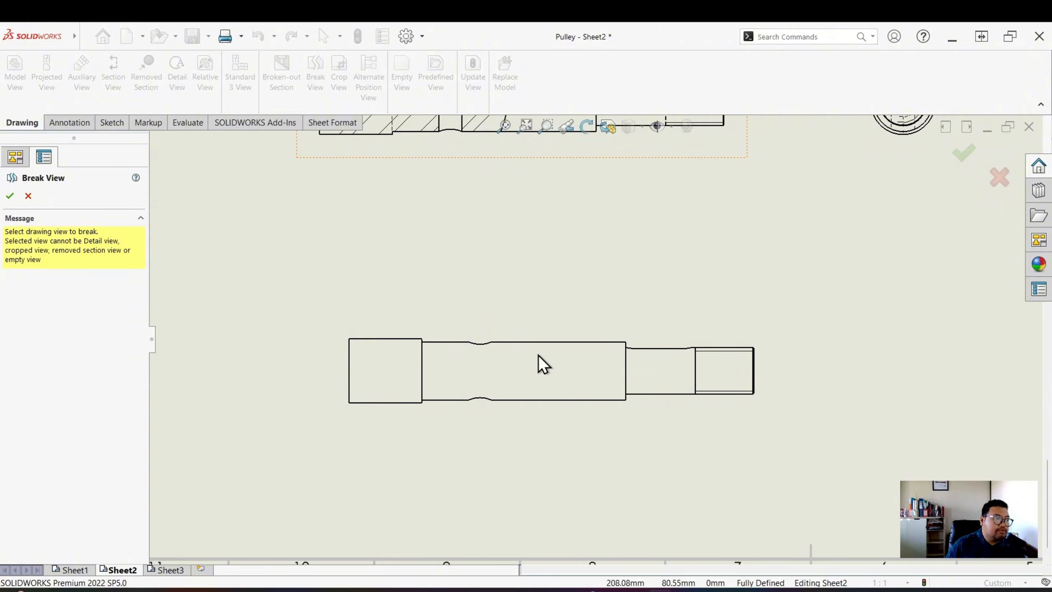
pyautogui.click(571, 355)
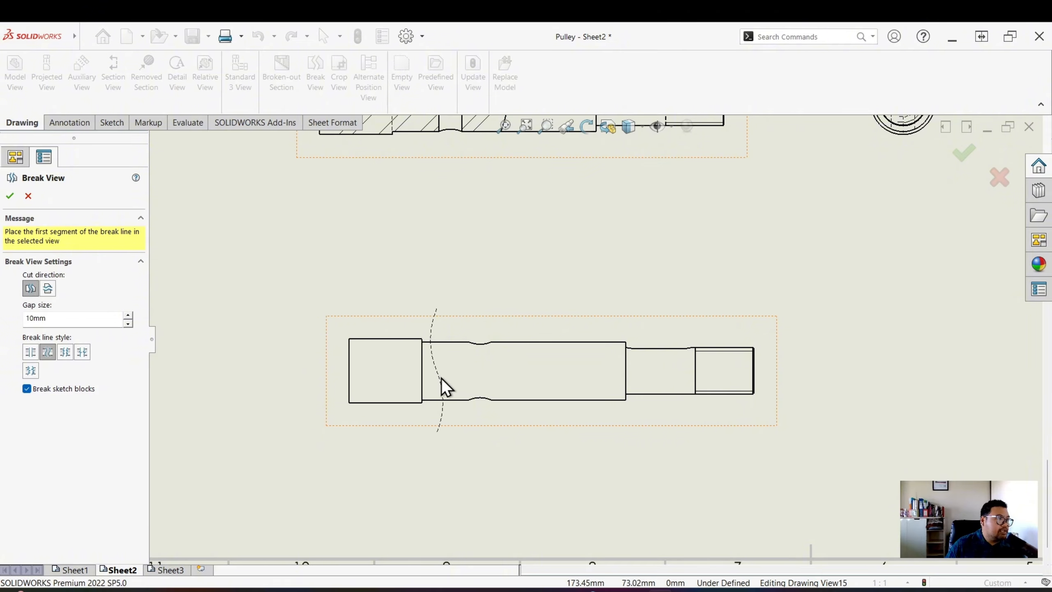
# Step: Try the horizontal cut direction and the straight, zig zag, small zig zag and jagged break line styles, returning to vertical curved lines
pyautogui.click(48, 289)
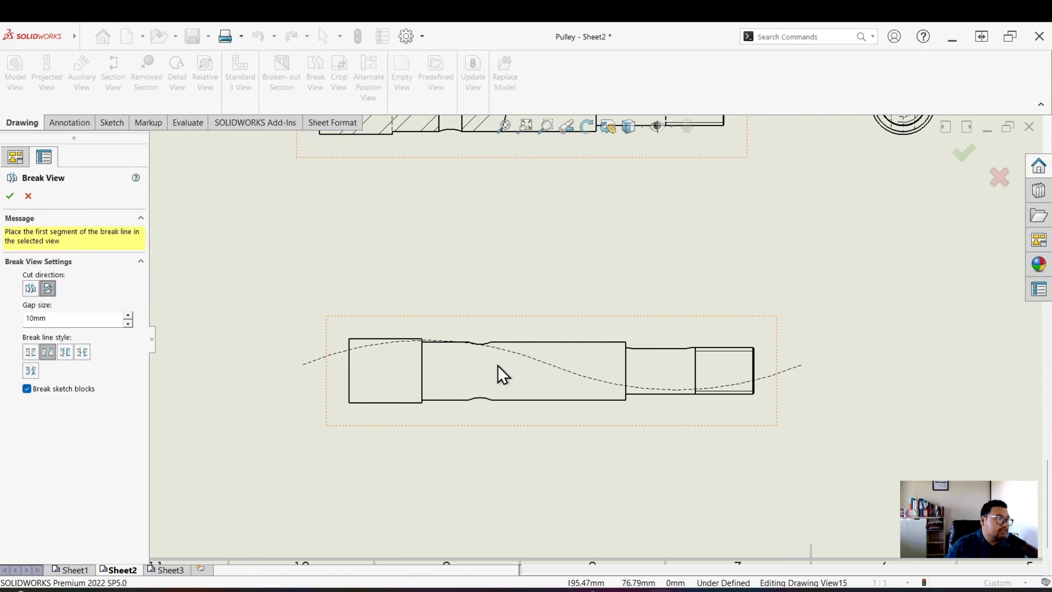
pyautogui.click(31, 290)
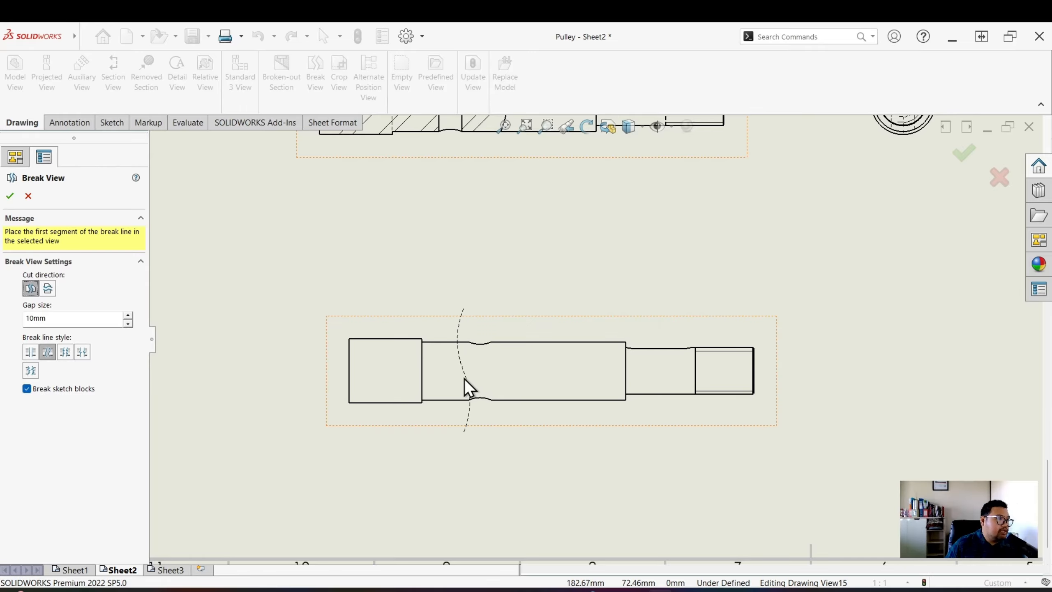
pyautogui.click(30, 352)
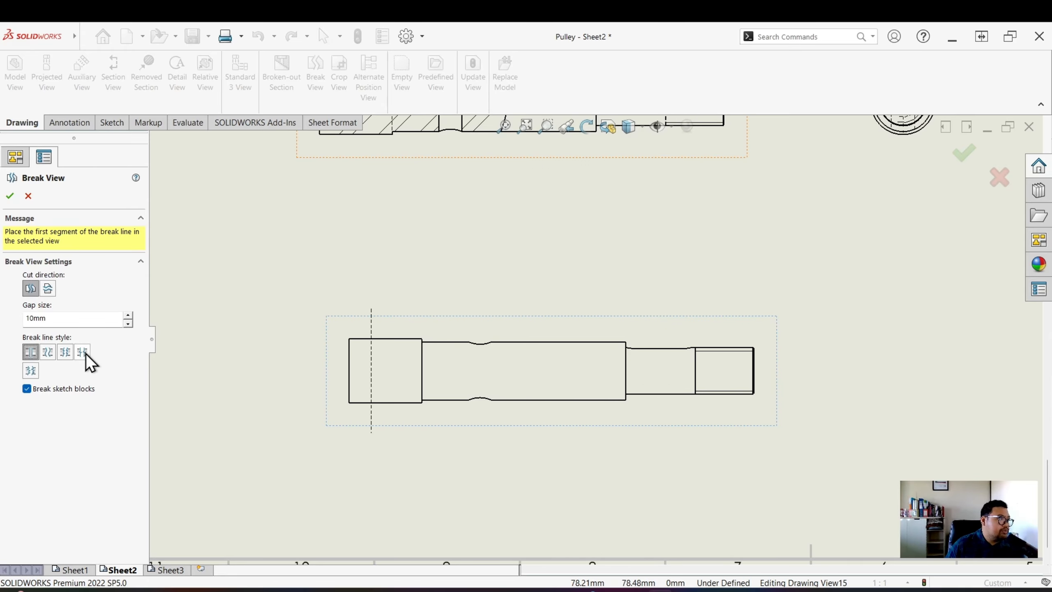
pyautogui.click(64, 352)
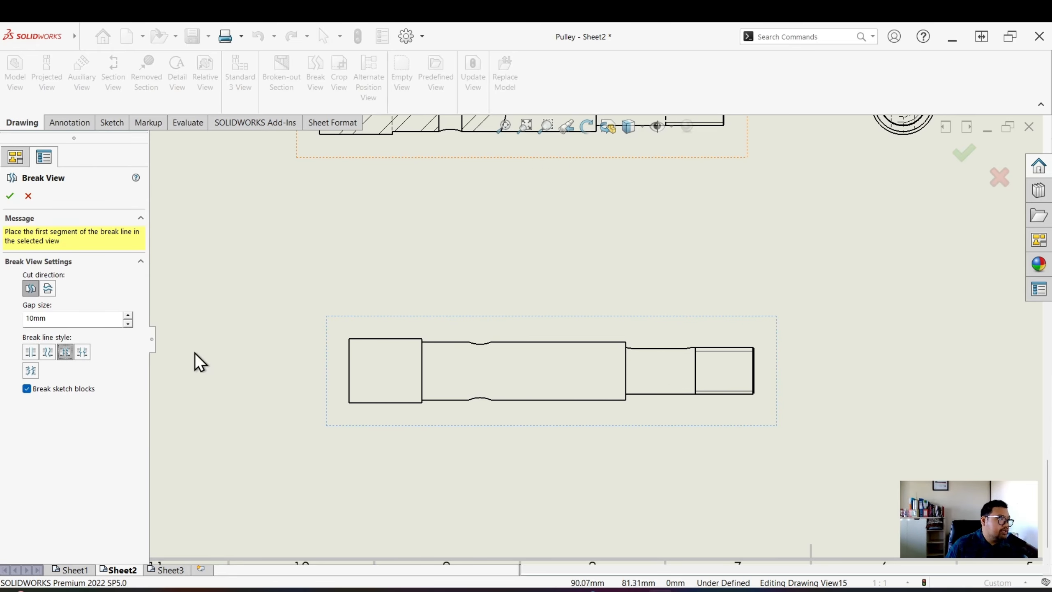
pyautogui.click(84, 354)
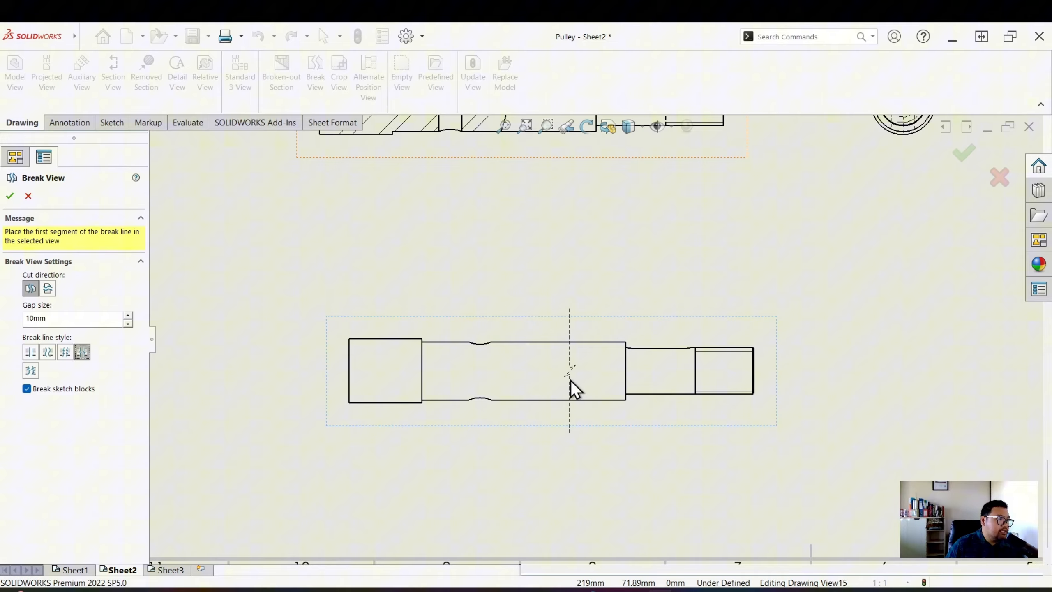
pyautogui.click(28, 375)
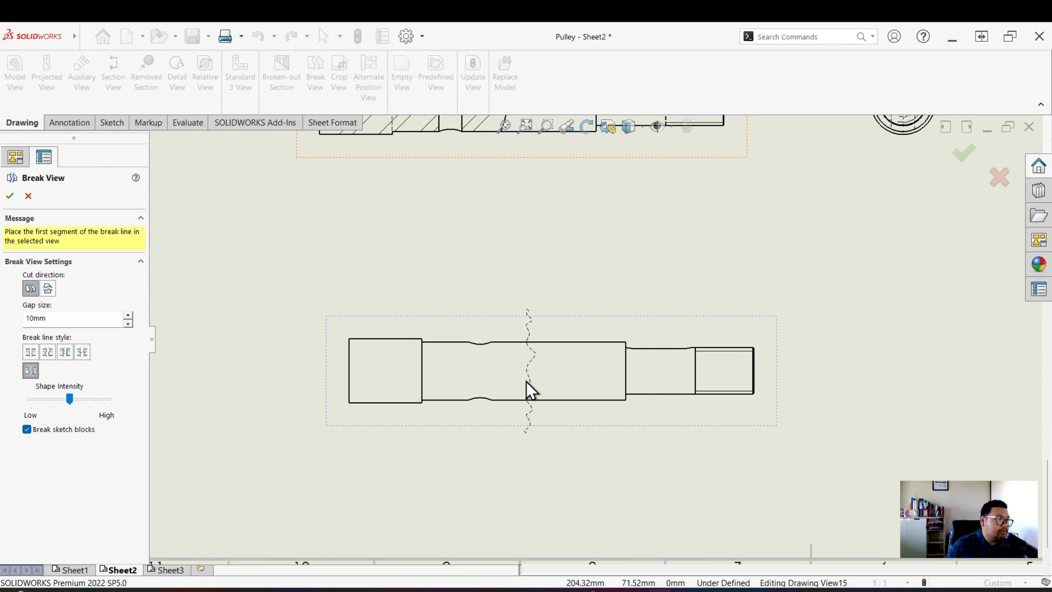
pyautogui.click(47, 352)
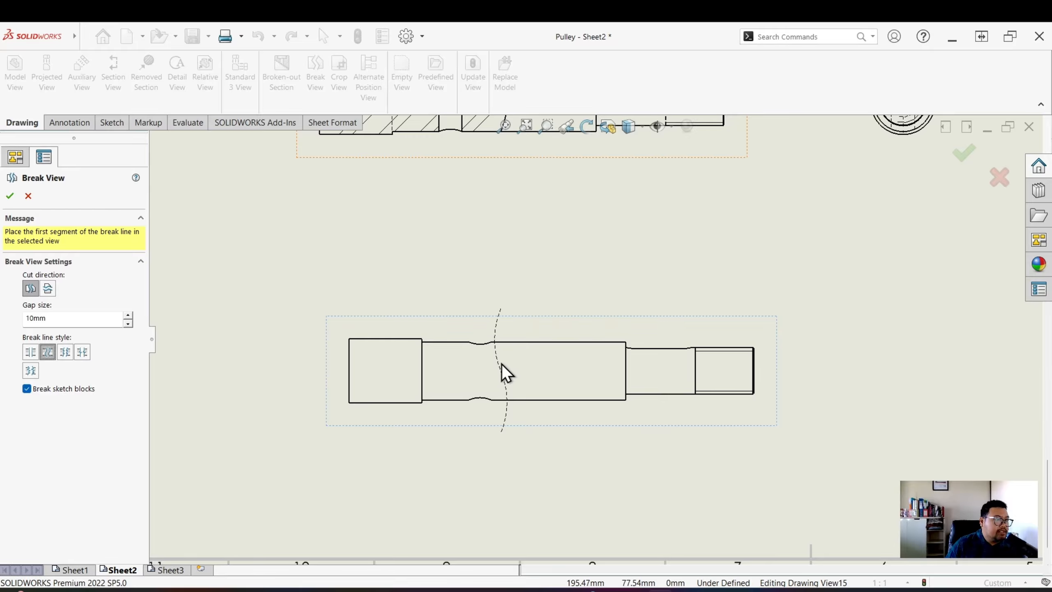
# Step: Break the lower shaft view between the cross hole and the main body's shoulder with vertical curved lines and a 5 mm gap
pyautogui.click(502, 365)
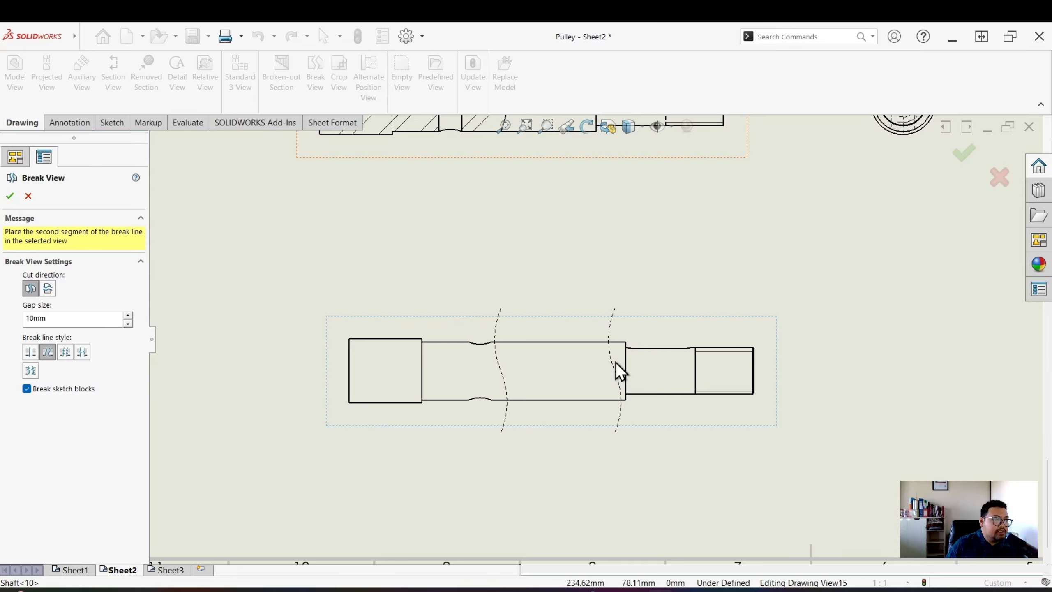
pyautogui.click(616, 363)
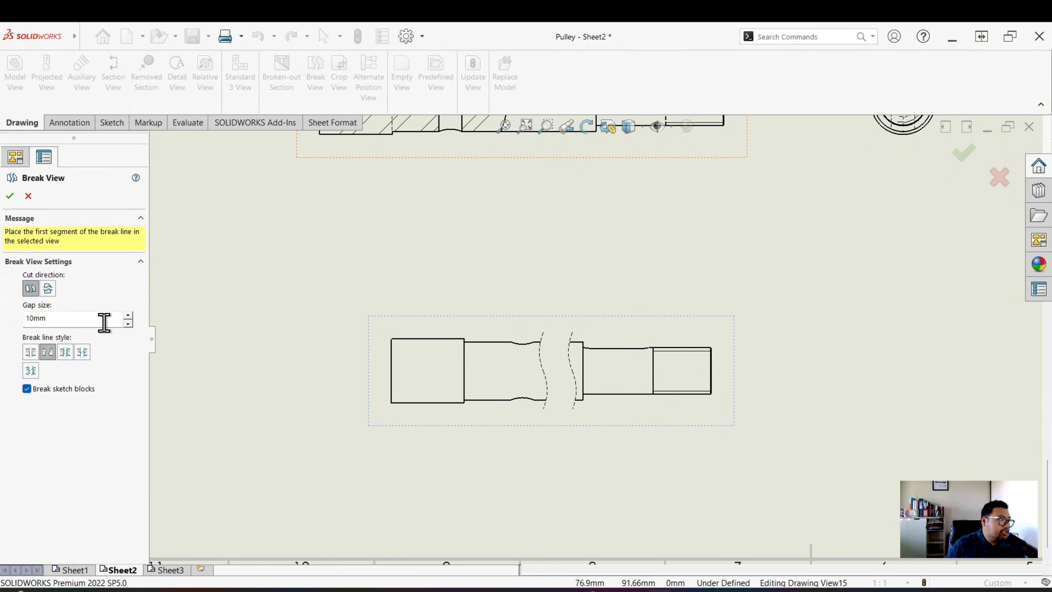
pyautogui.doubleClick(85, 318)
pyautogui.write('5')
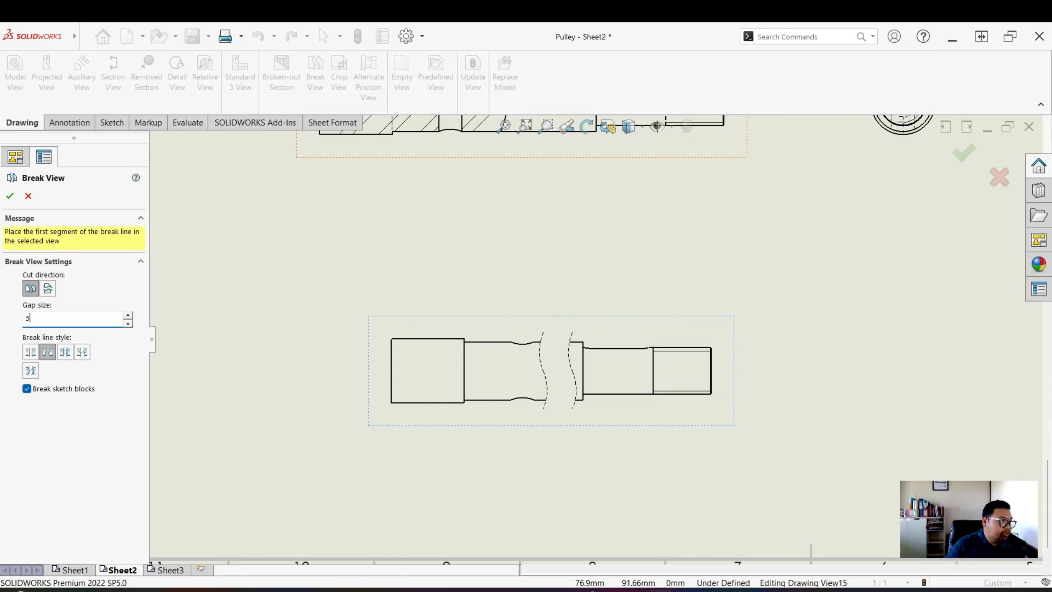
pyautogui.press('Return')
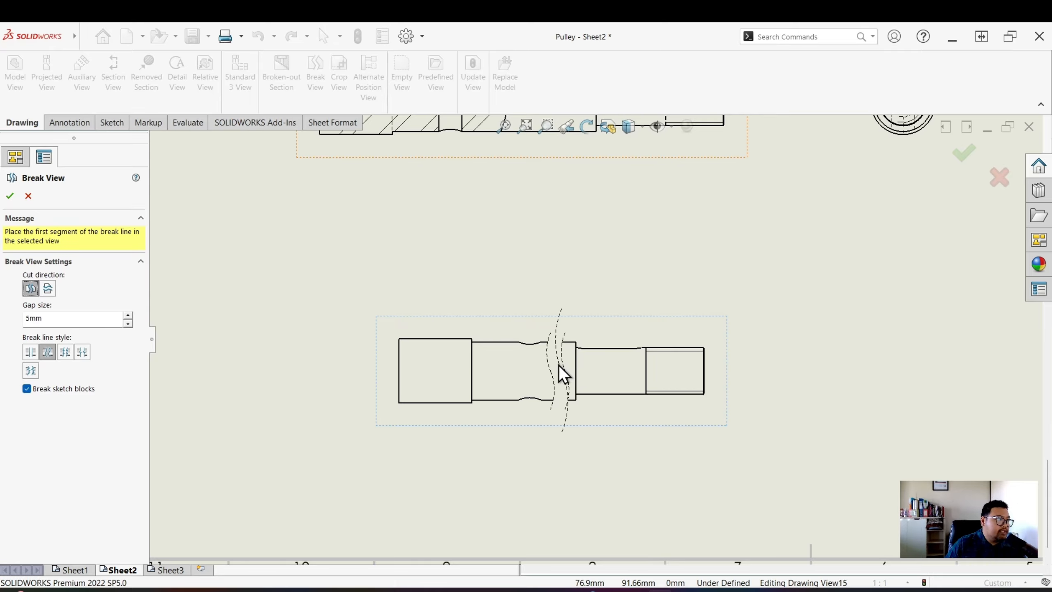
pyautogui.click(10, 197)
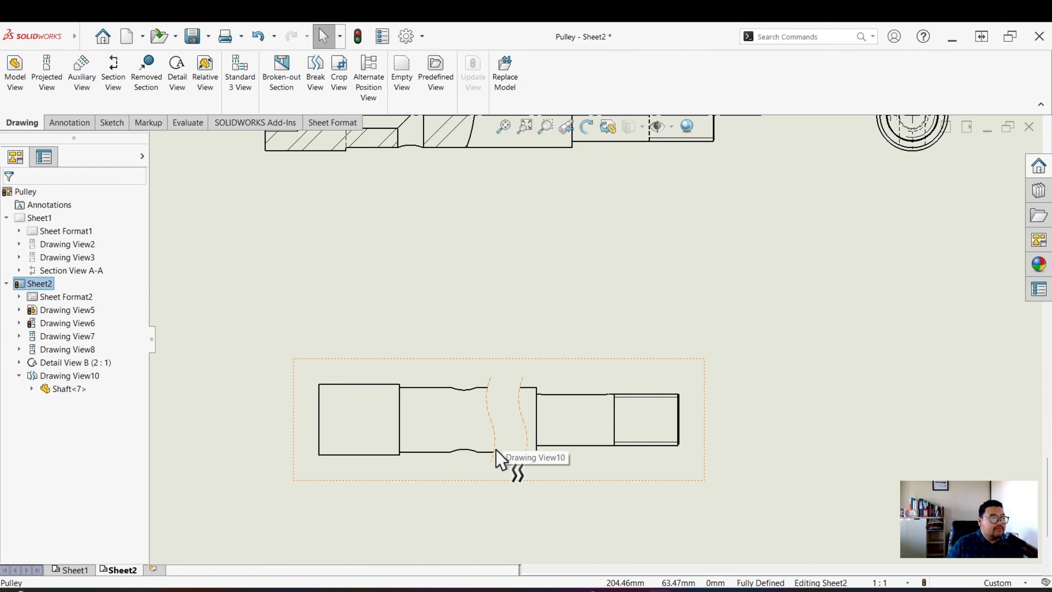
# Step: Try to change the gap size of the shaft's existing broken view to 5 mm
pyautogui.scroll(1, 504, 455)
pyautogui.scroll(-2, 505, 455)
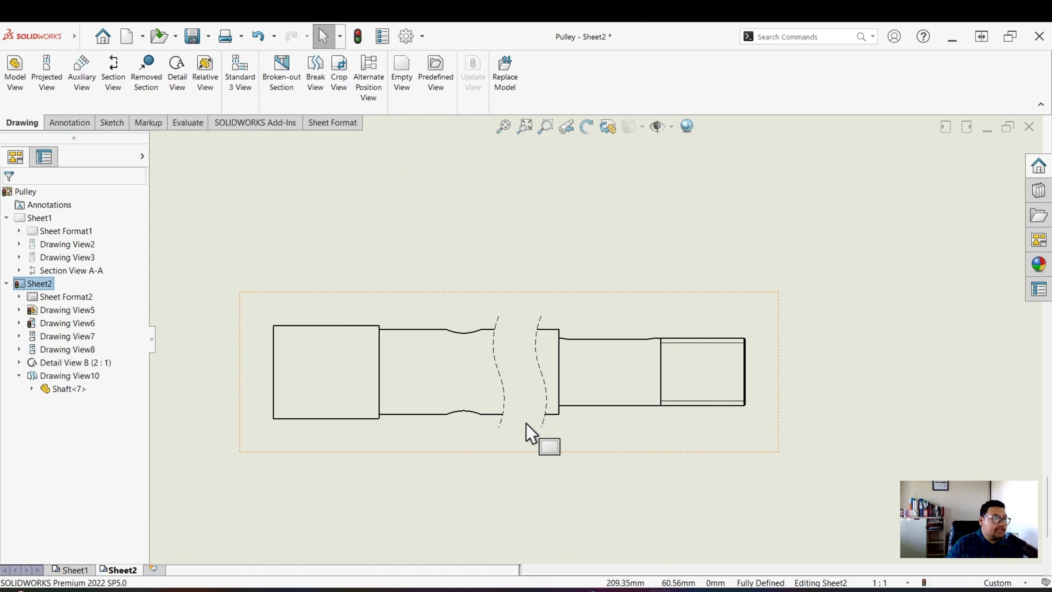
pyautogui.click(544, 422)
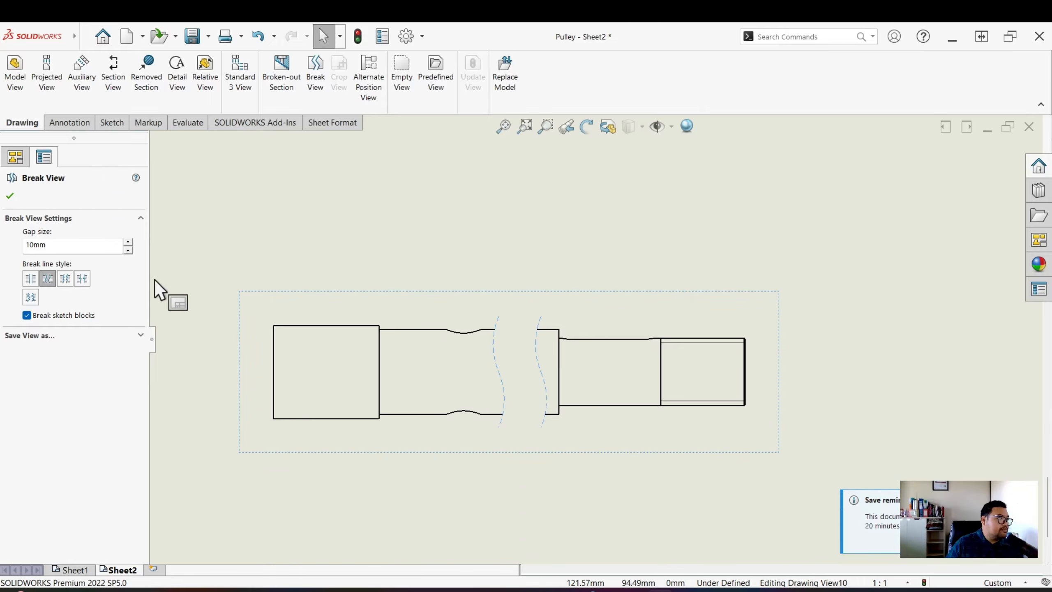
pyautogui.moveTo(51, 245); pyautogui.dragTo(19, 245)
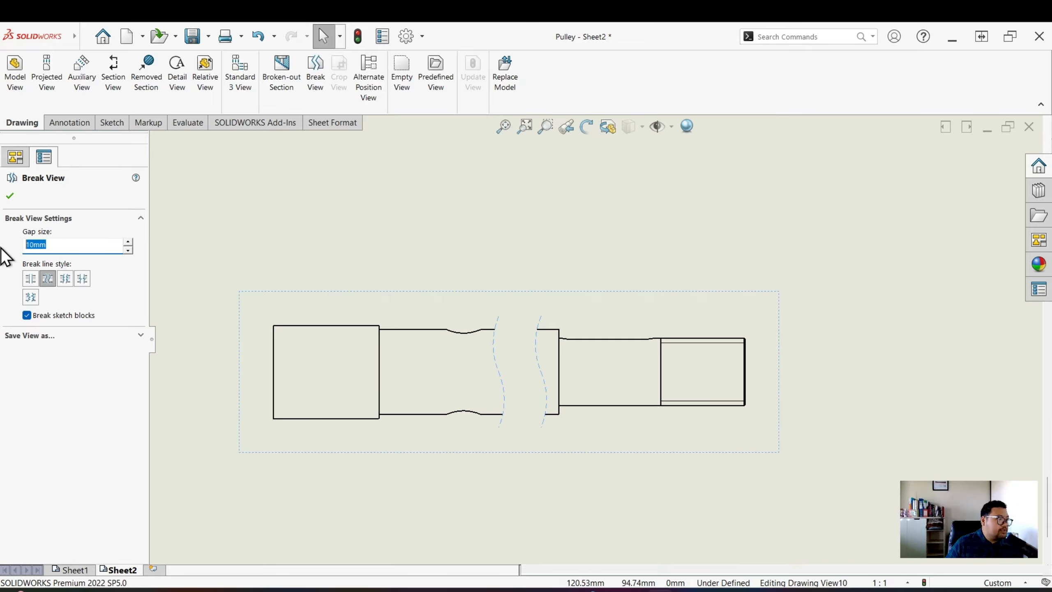
pyautogui.write('5')
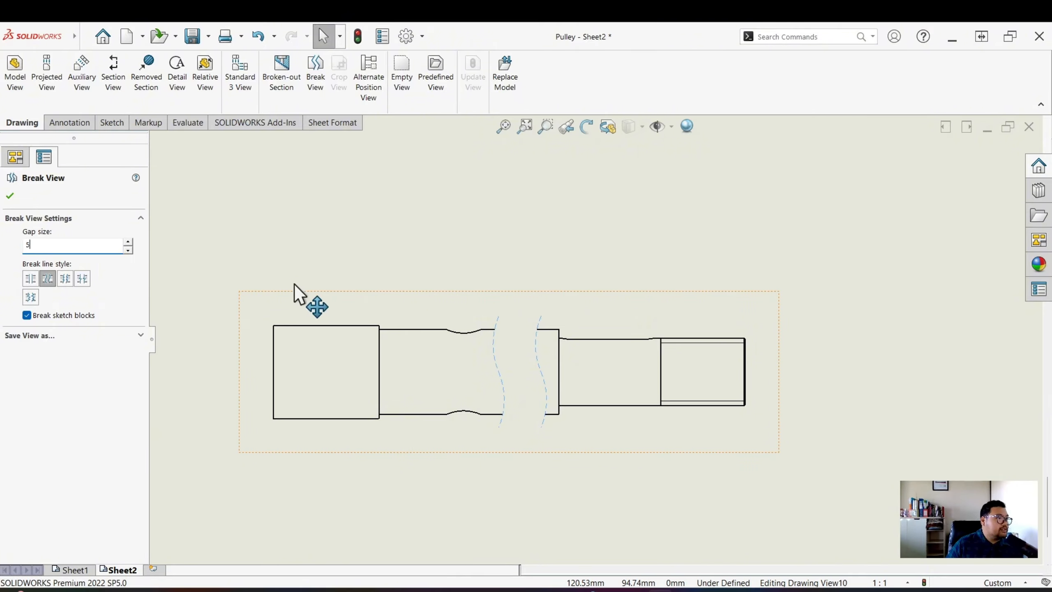
pyautogui.click(319, 251)
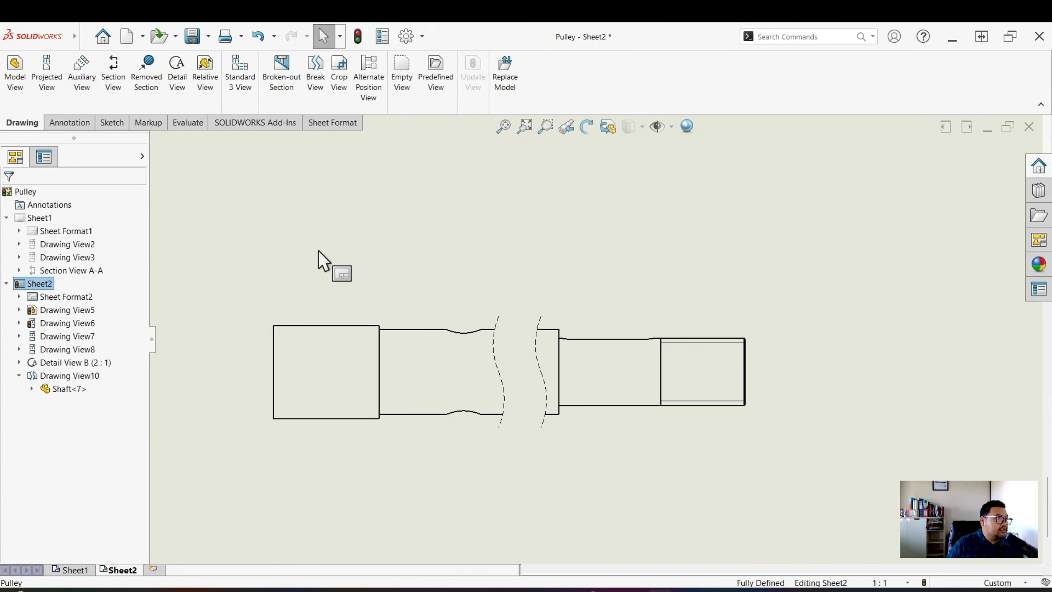
# Step: Set the gap size between the shaft view's break lines to 5 mm
pyautogui.click(501, 421)
pyautogui.moveTo(47, 245); pyautogui.dragTo(5, 244)
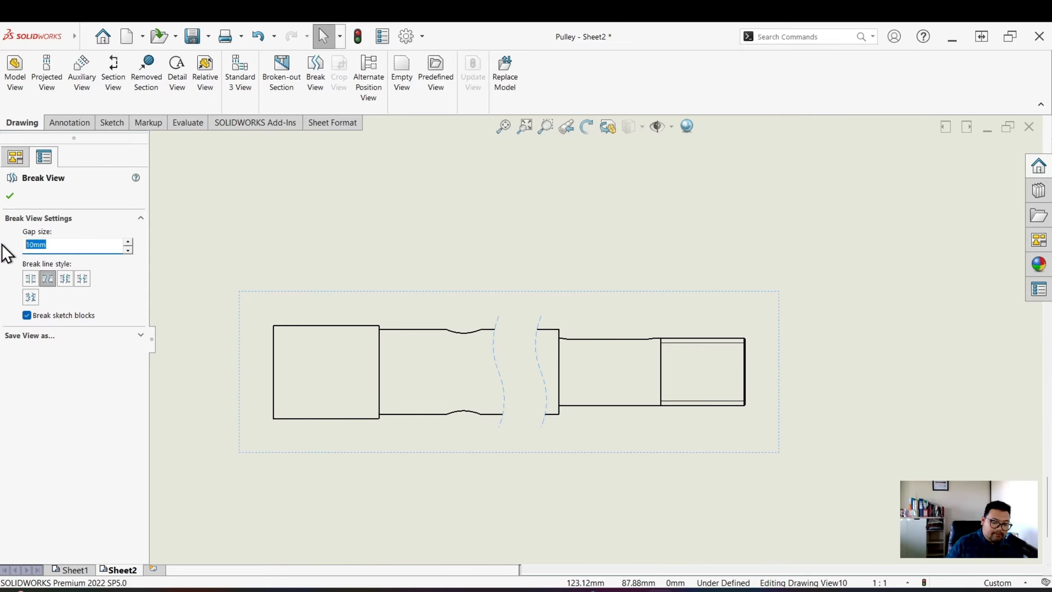
pyautogui.write('5')
pyautogui.press('Return')
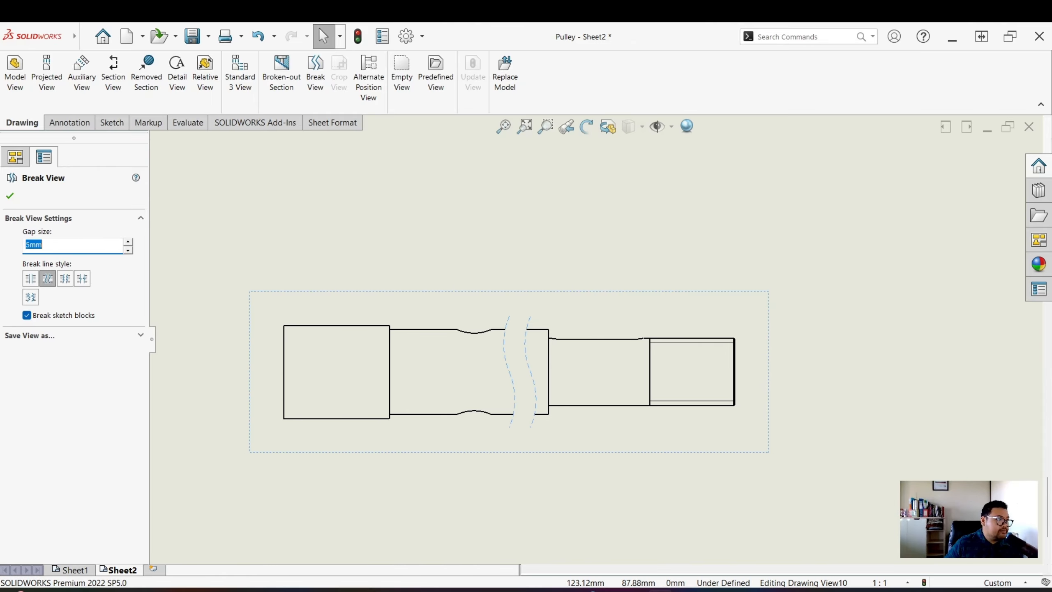
# Step: Try the zig zag and jagged break line styles on the broken shaft view, return to the curved style and finish editing
pyautogui.click(64, 279)
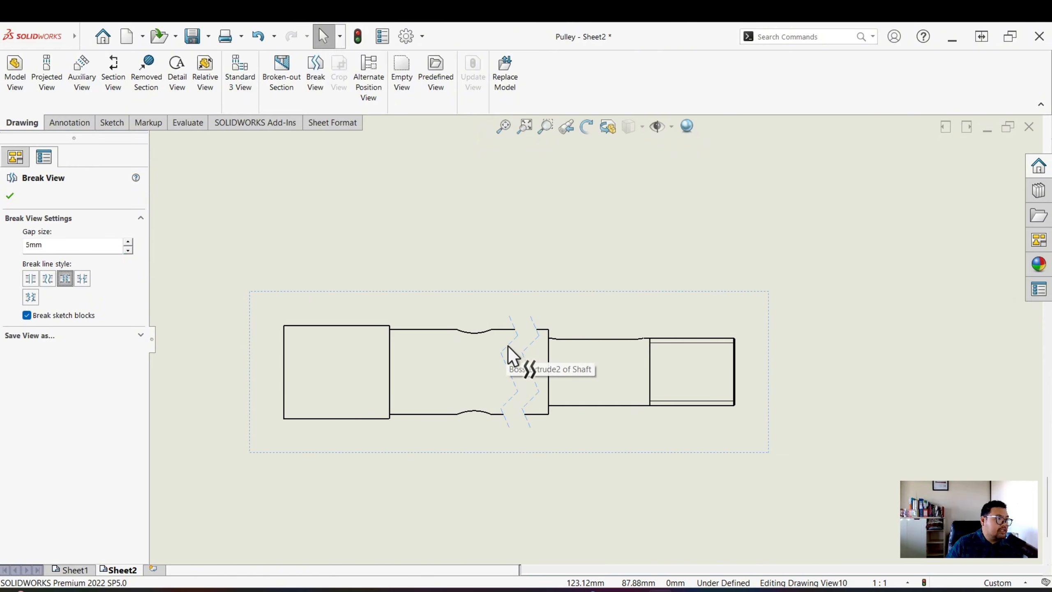
pyautogui.click(26, 298)
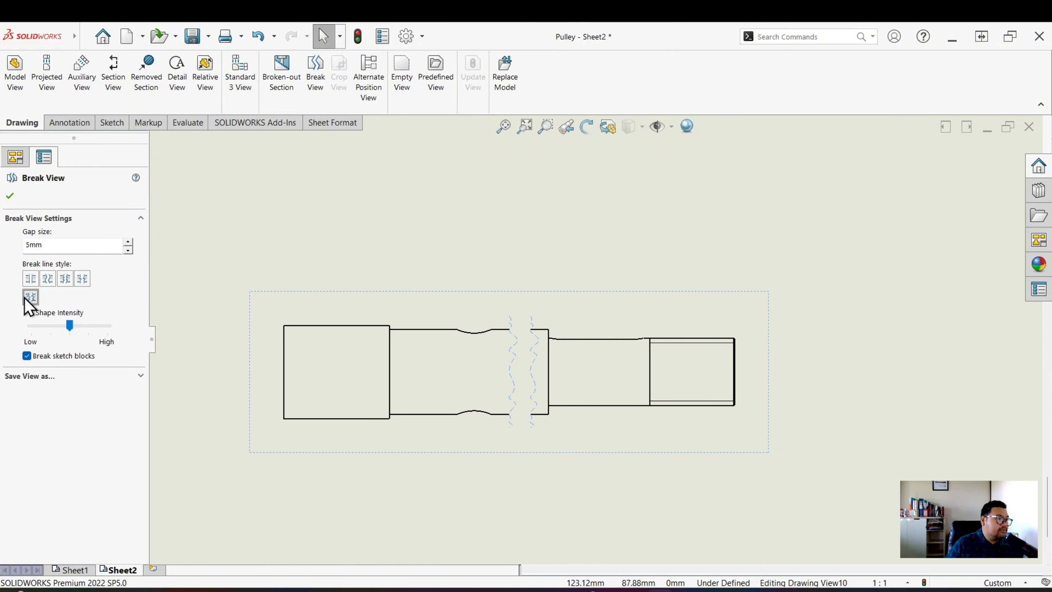
pyautogui.click(47, 278)
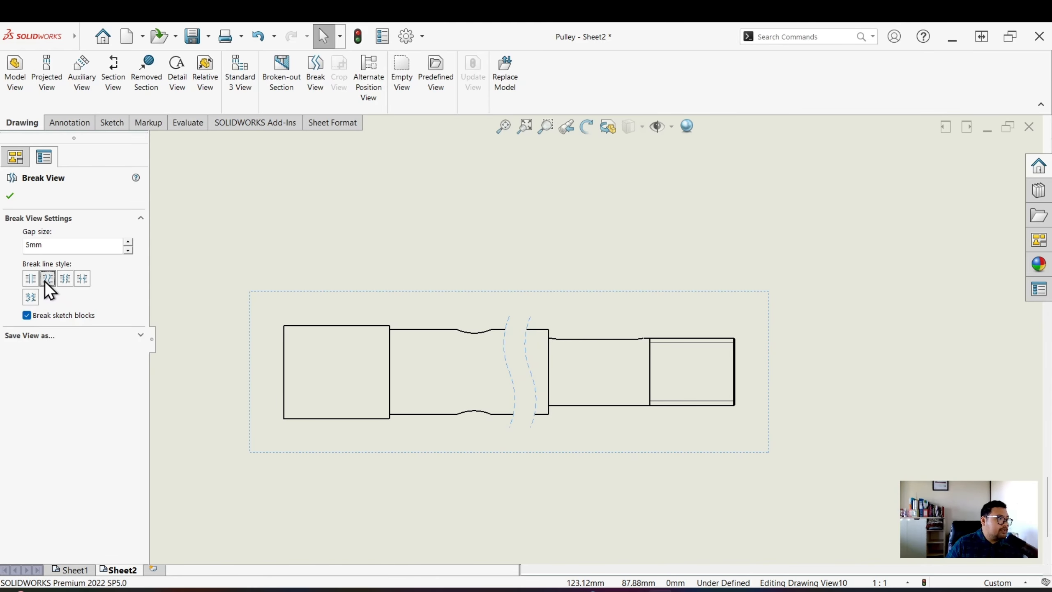
pyautogui.click(10, 196)
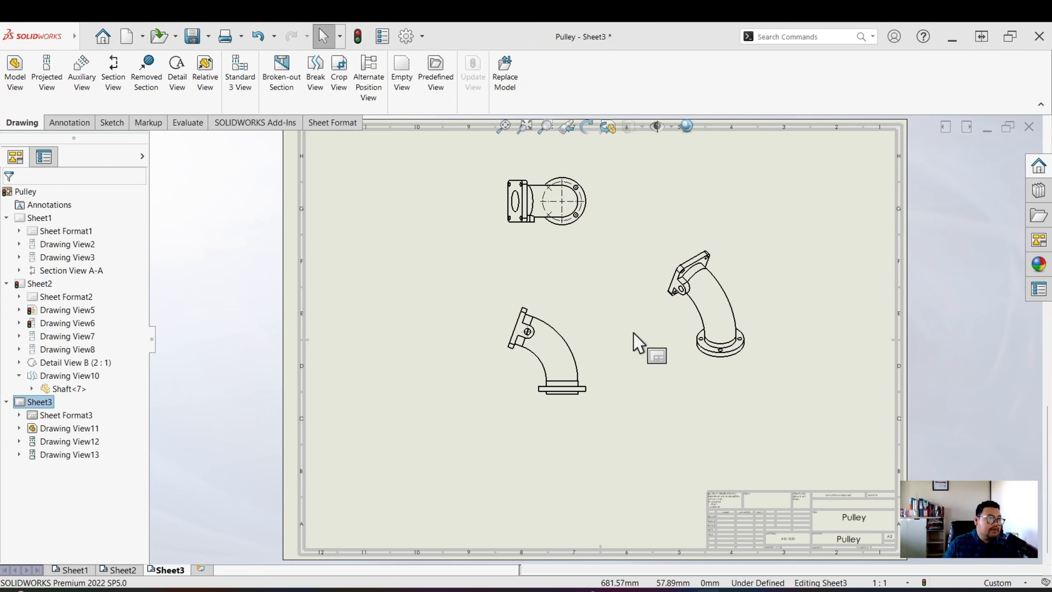
pyautogui.scroll(-5, 603, 299)
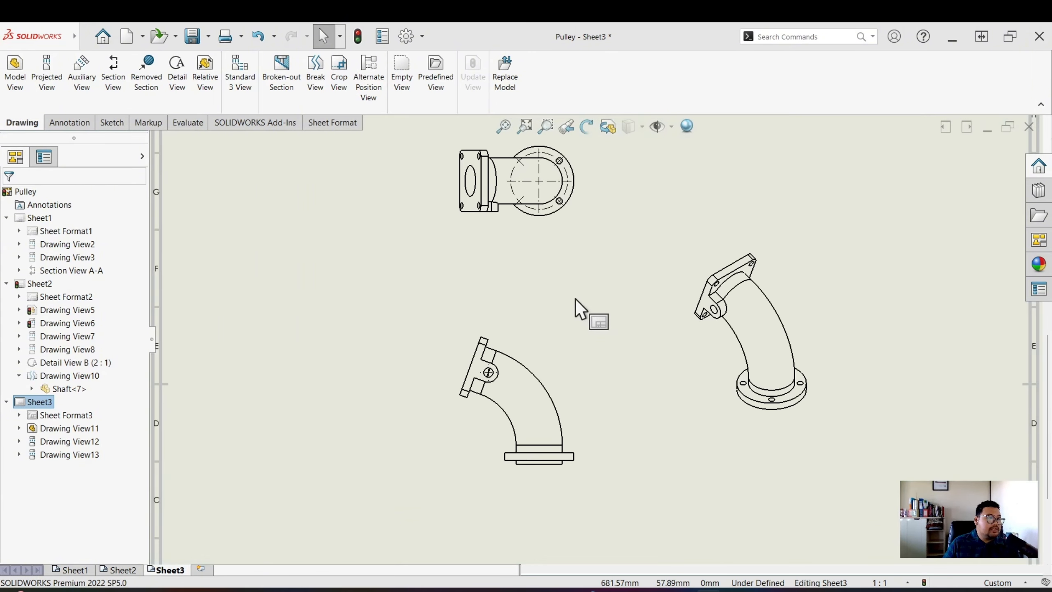
pyautogui.keyDown('ctrl'); pyautogui.moveTo(596, 334); pyautogui.dragTo(644, 335, button='middle'); pyautogui.keyUp('ctrl')
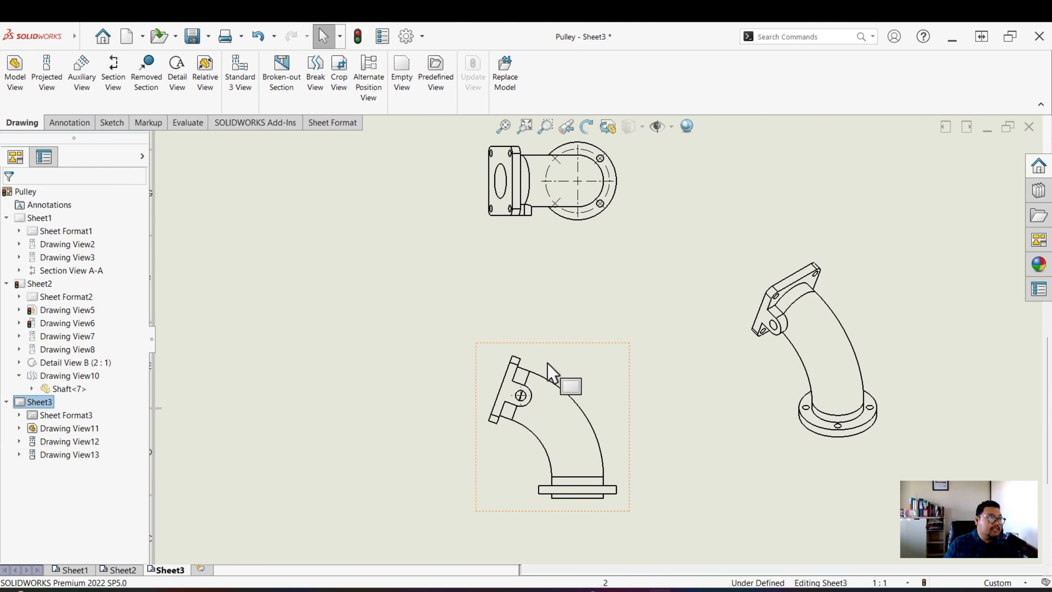
# Step: Create an auxiliary view of the lower pipe-elbow view from its slanted square flange's outer edge, placing it beside the flange
pyautogui.press('z')
pyautogui.scroll(-3, 542, 398)
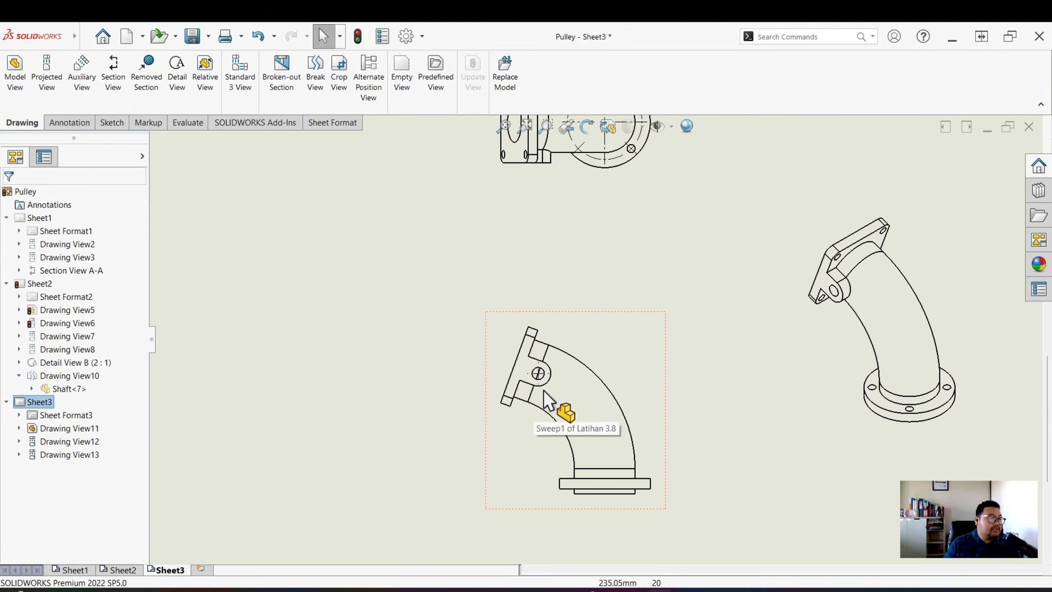
pyautogui.scroll(-2, 635, 273)
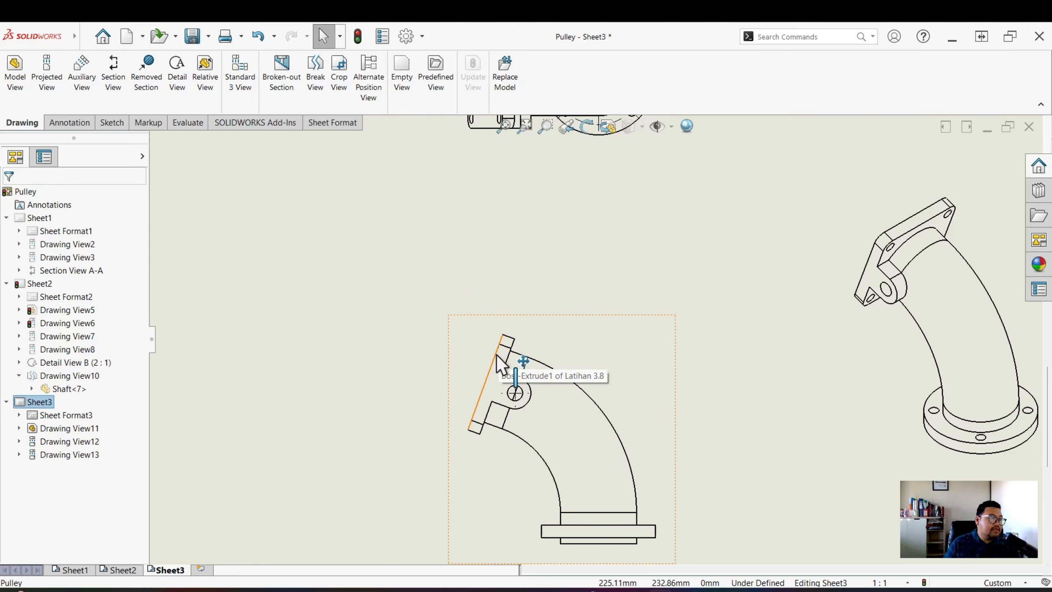
pyautogui.moveTo(608, 296); pyautogui.dragTo(612, 271, button='middle')
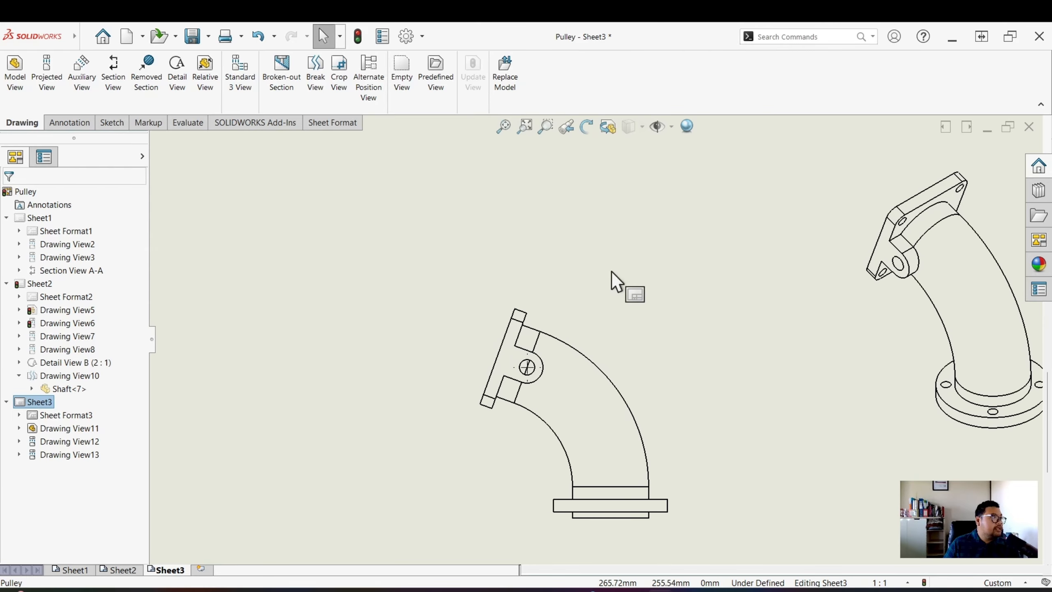
pyautogui.click(90, 91)
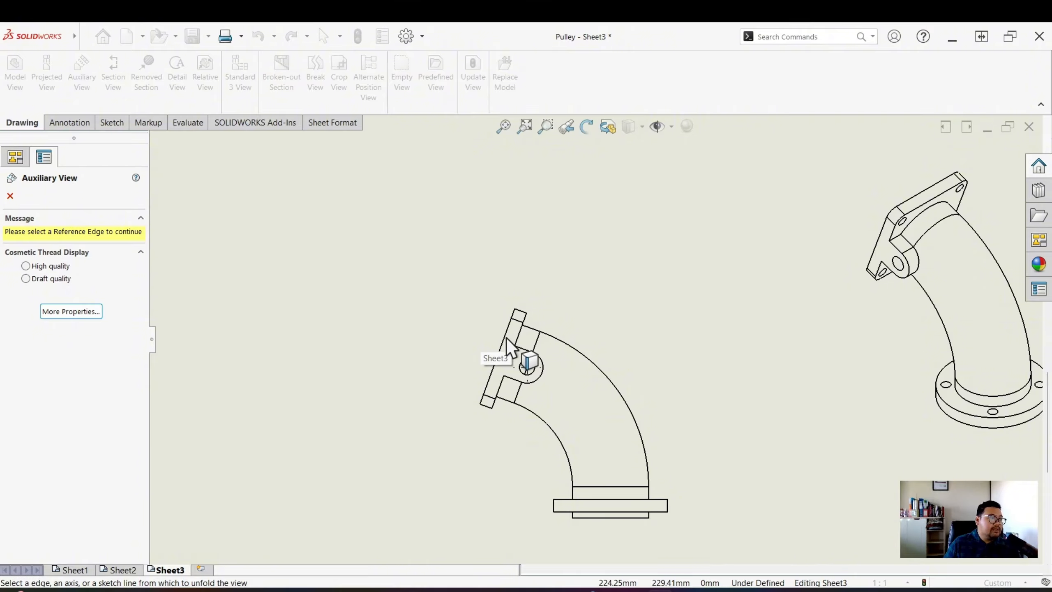
pyautogui.scroll(-1, 514, 339)
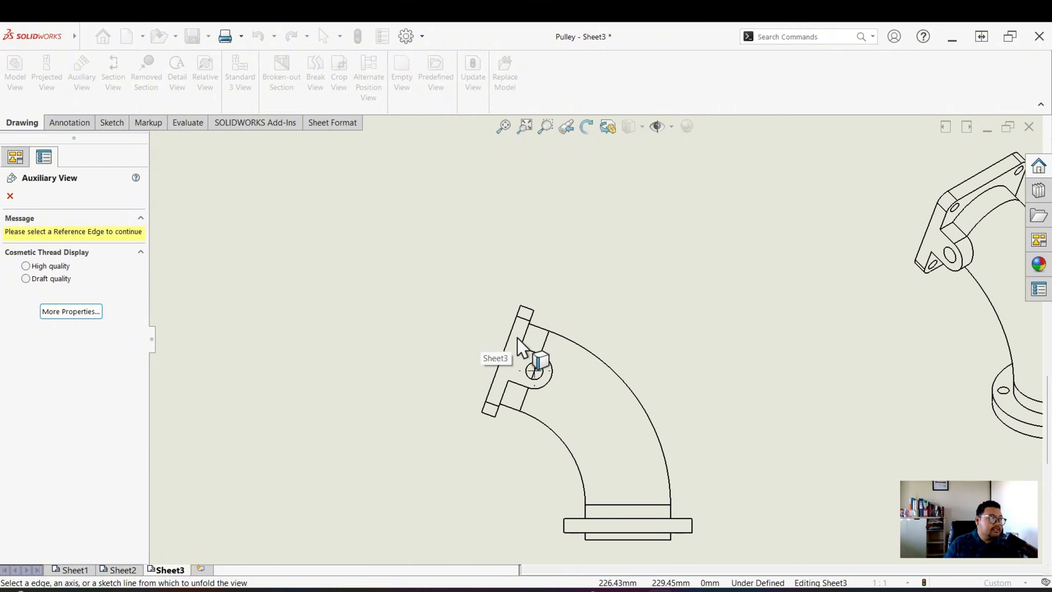
pyautogui.scroll(3, 522, 344)
pyautogui.scroll(-5, 534, 332)
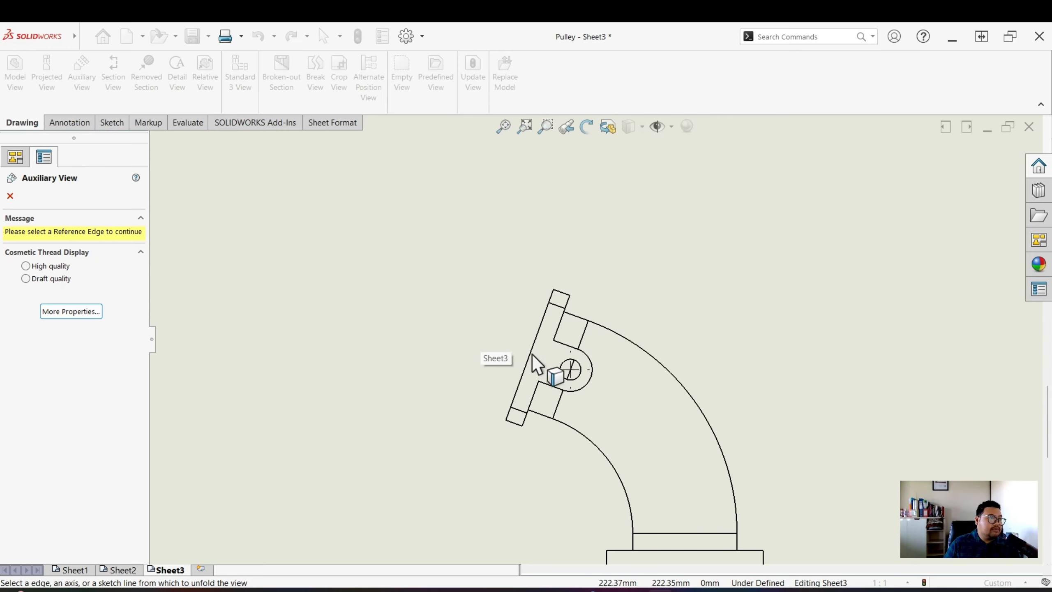
pyautogui.click(539, 325)
pyautogui.scroll(3, 247, 322)
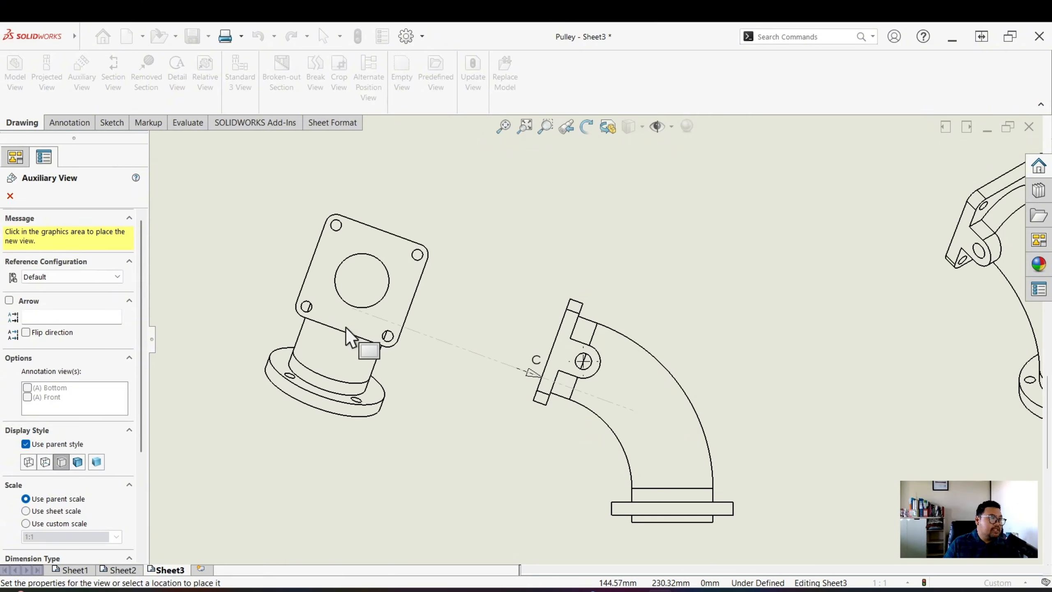
pyautogui.scroll(4, 346, 328)
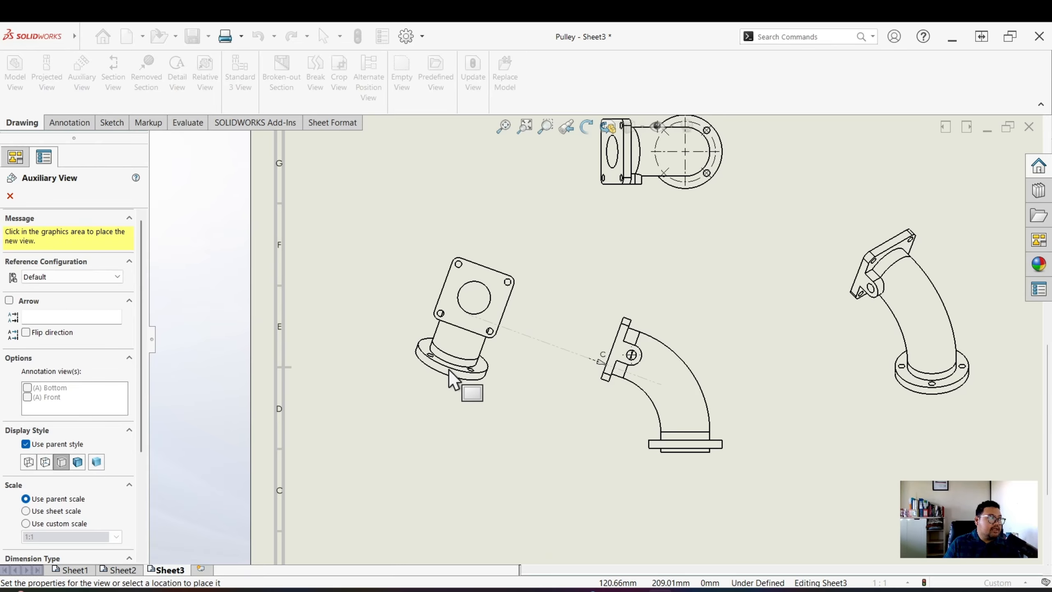
pyautogui.click(448, 371)
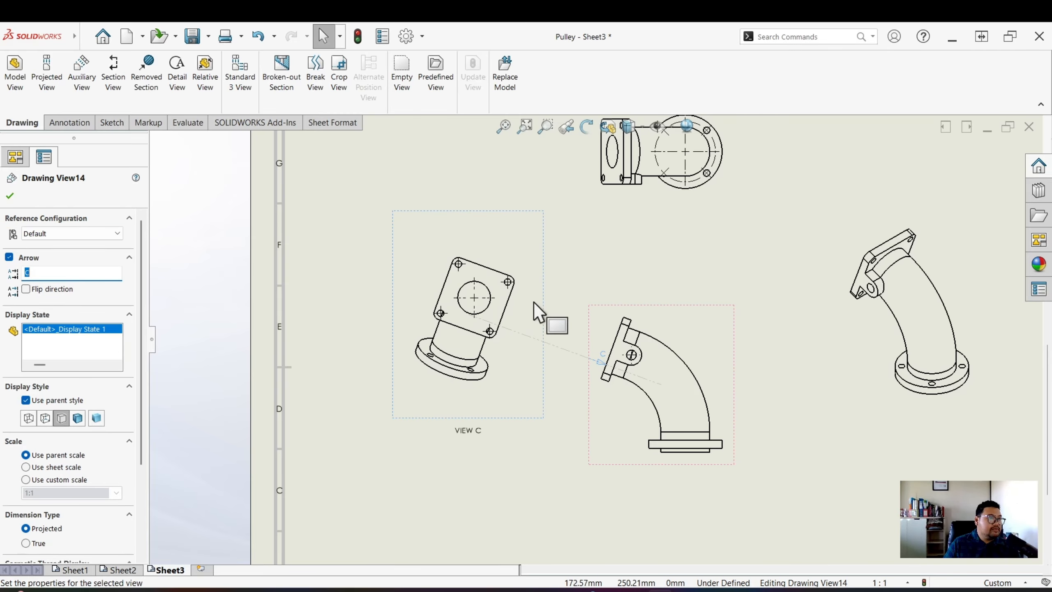
# Step: Delete the center marks from the central bore and the four corner holes of the auxiliary view's square flange
pyautogui.scroll(-5, 535, 304)
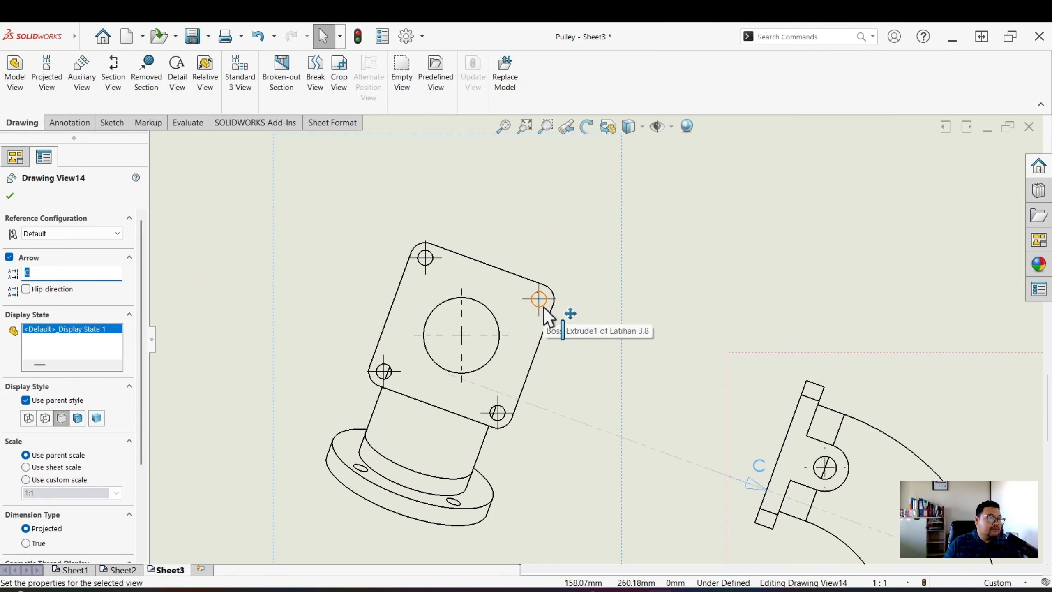
pyautogui.click(487, 335)
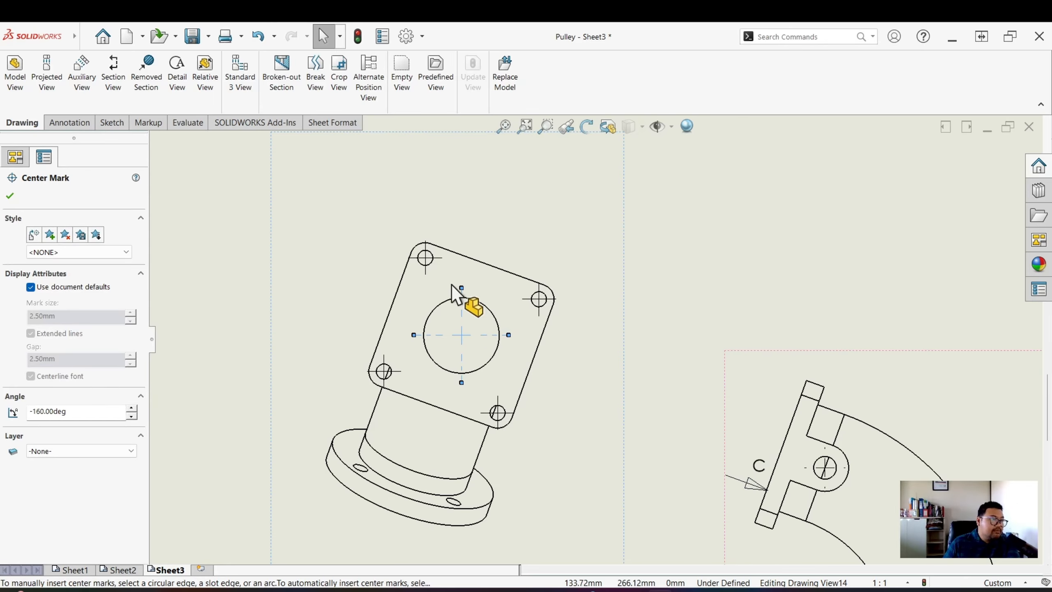
pyautogui.press('Delete')
pyautogui.click(436, 259)
pyautogui.press('Delete')
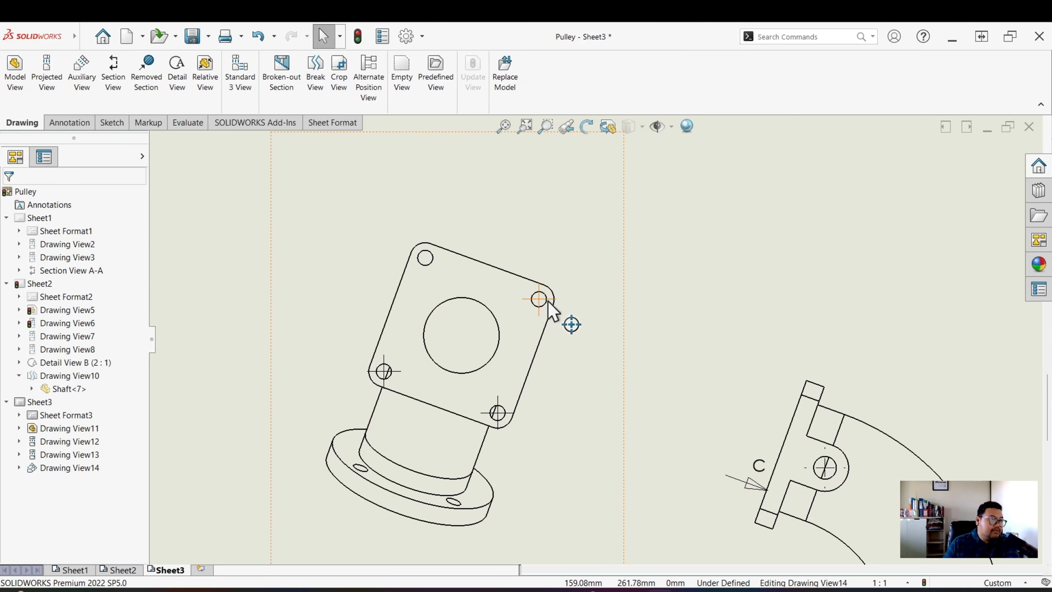
pyautogui.press('Delete')
pyautogui.click(497, 412)
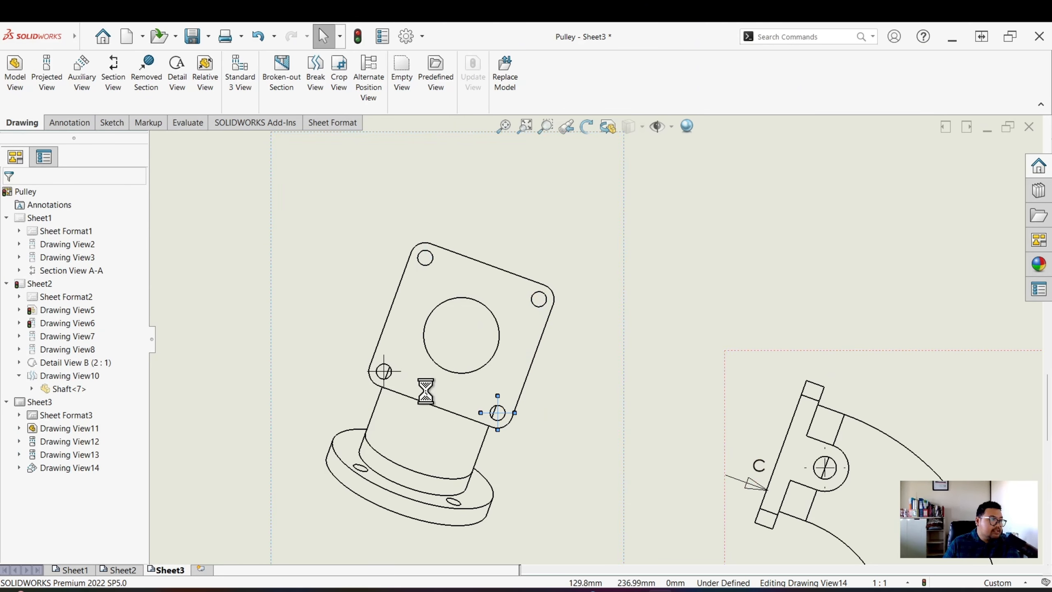
pyautogui.press('Delete')
pyautogui.click(393, 372)
pyautogui.press('Delete')
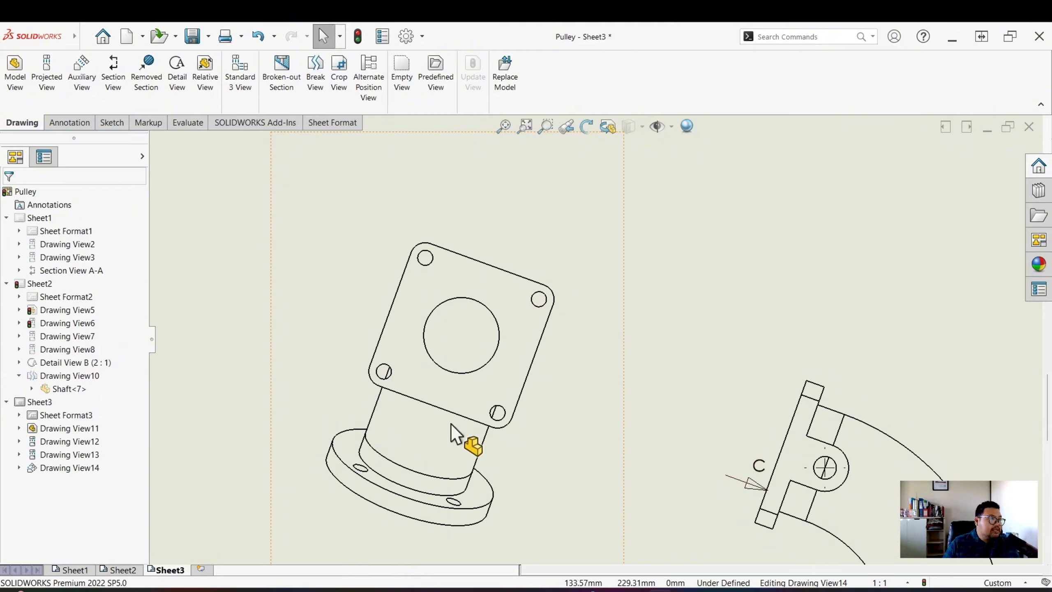
pyautogui.click(81, 122)
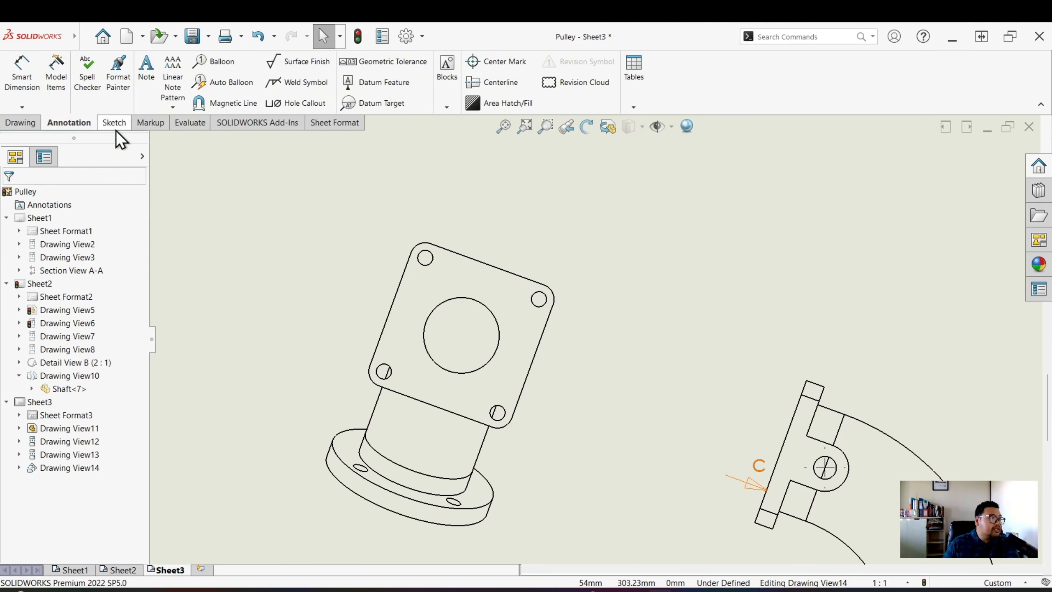
pyautogui.click(502, 69)
pyautogui.click(432, 258)
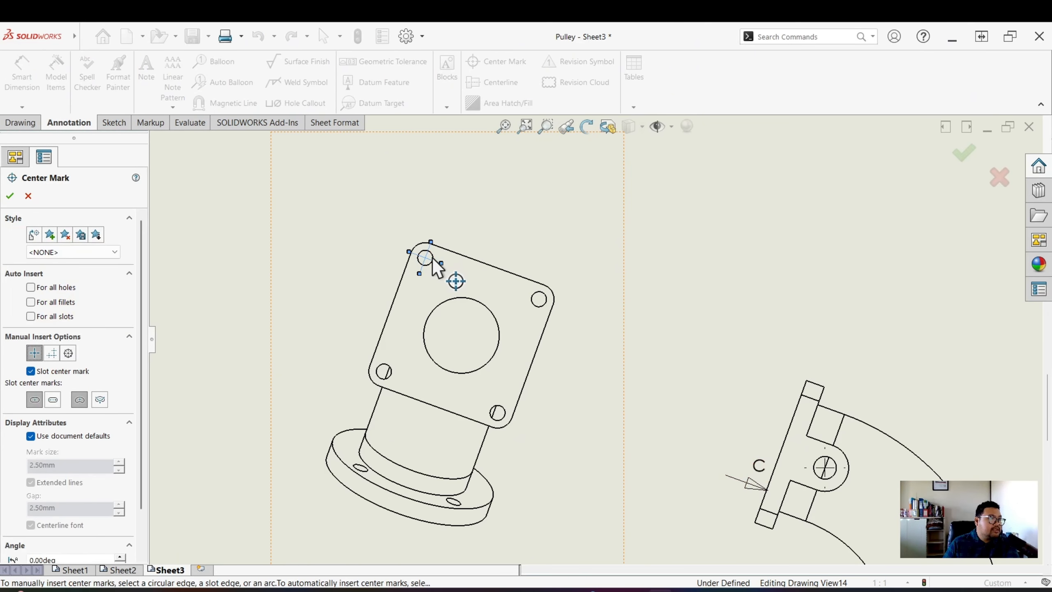
pyautogui.click(541, 306)
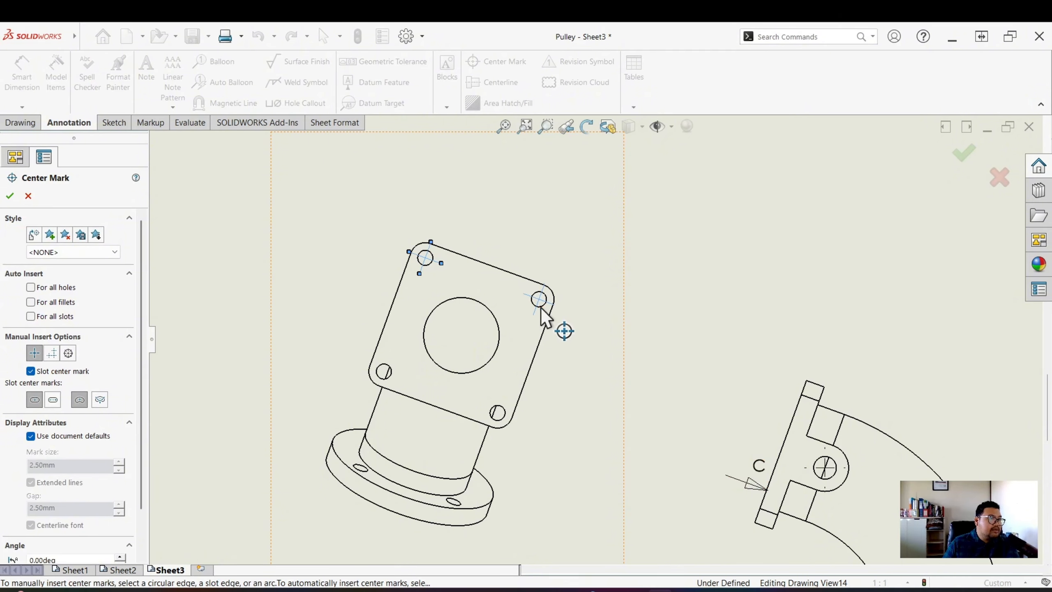
pyautogui.click(503, 408)
pyautogui.click(499, 334)
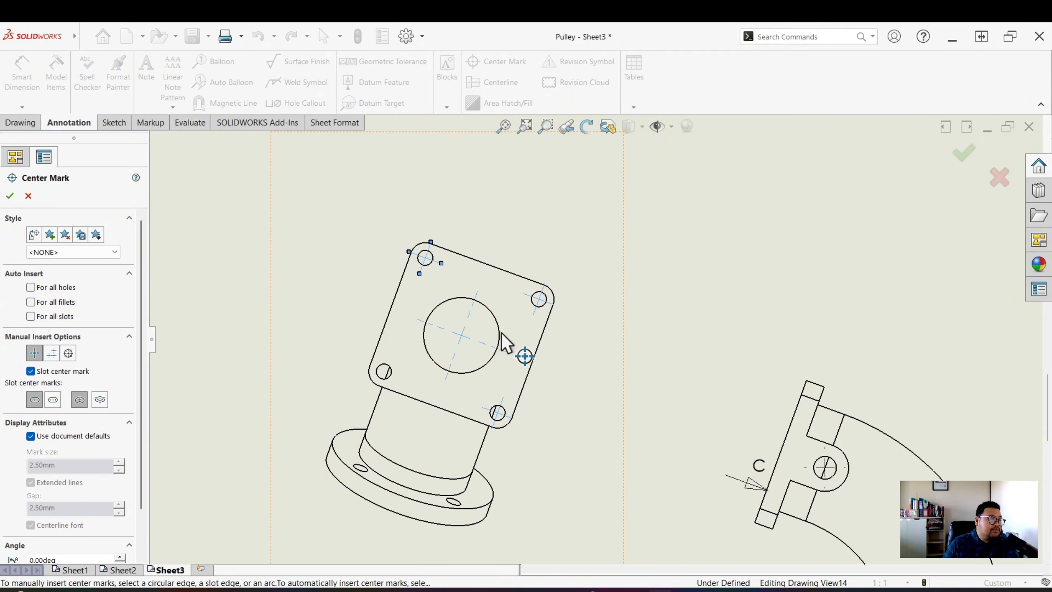
pyautogui.click(393, 370)
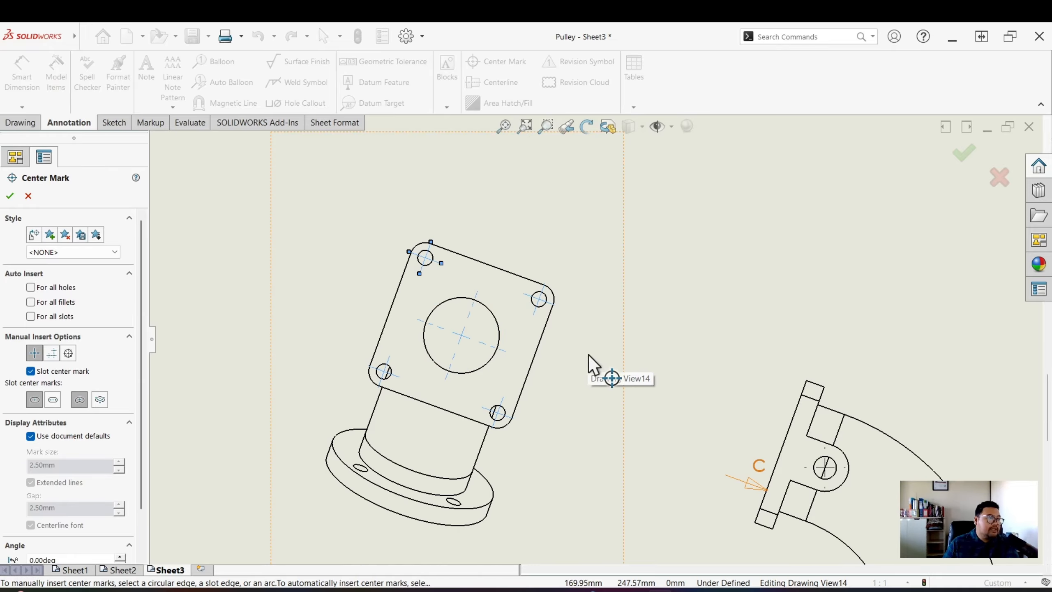
pyautogui.click(29, 196)
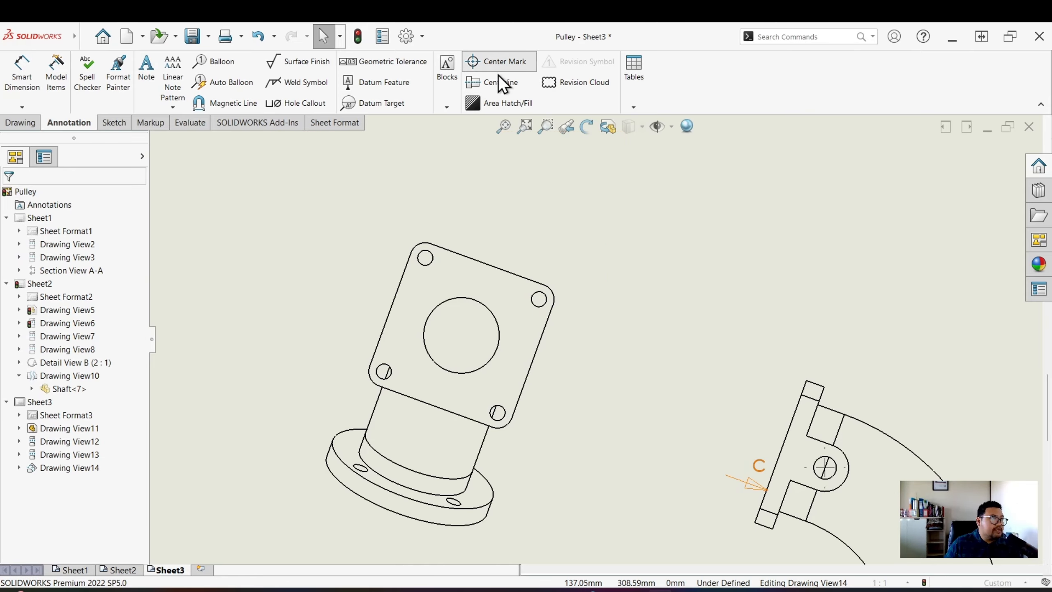
# Step: Add center marks aligned with the tilted flange to the four corner holes and central bore of the auxiliary view
pyautogui.click(499, 62)
pyautogui.click(430, 264)
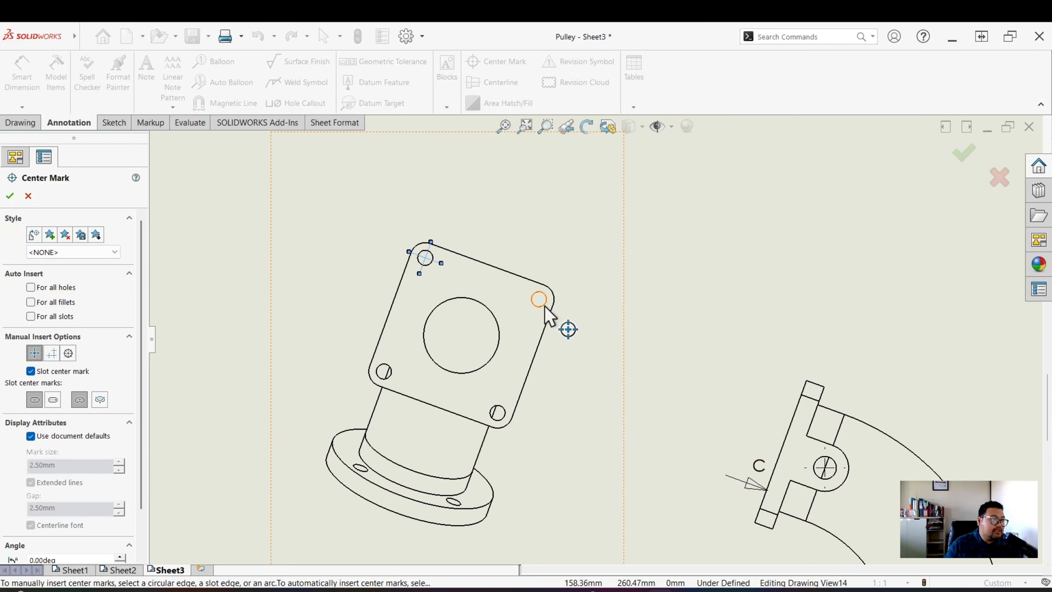
pyautogui.click(504, 407)
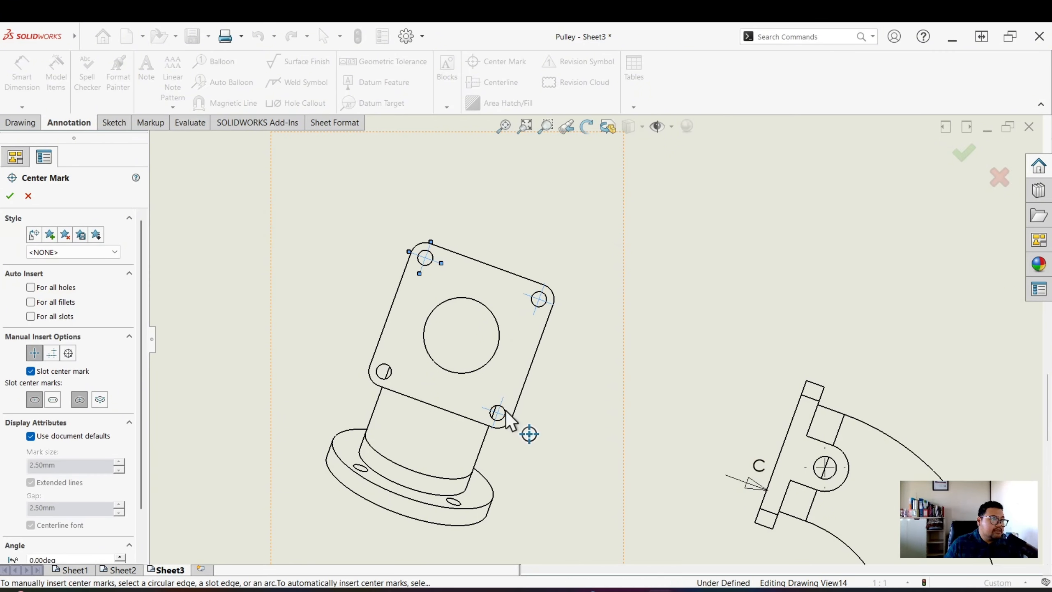
pyautogui.click(493, 359)
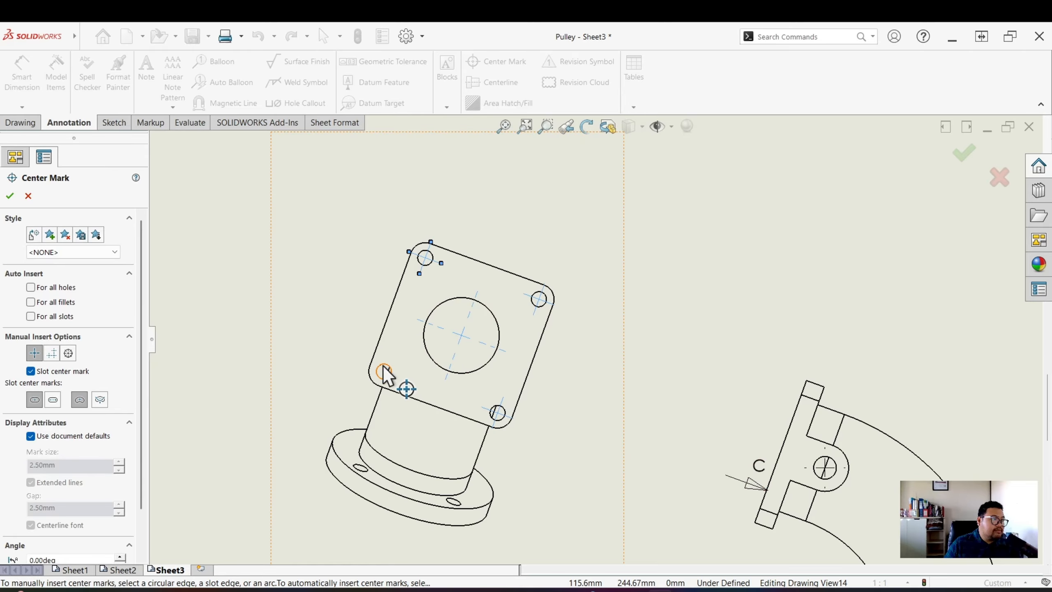
pyautogui.click(384, 367)
pyautogui.click(9, 195)
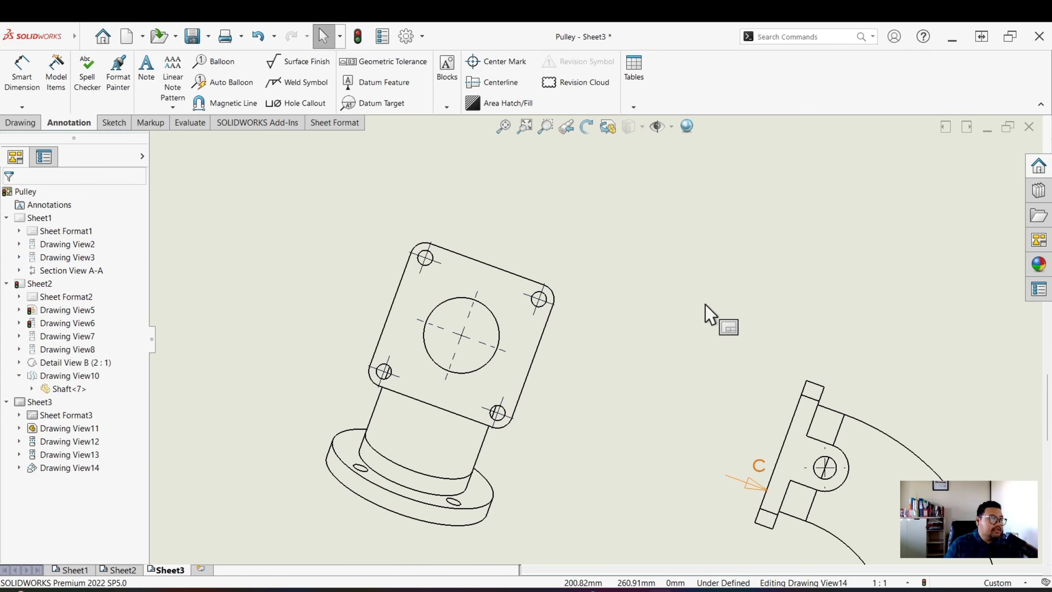
pyautogui.scroll(-2, 705, 304)
pyautogui.scroll(3, 706, 304)
pyautogui.moveTo(725, 326)
pyautogui.mouseDown(button='middle')
pyautogui.moveTo(681, 336)
pyautogui.moveTo(636, 301)
pyautogui.mouseUp(button='middle')
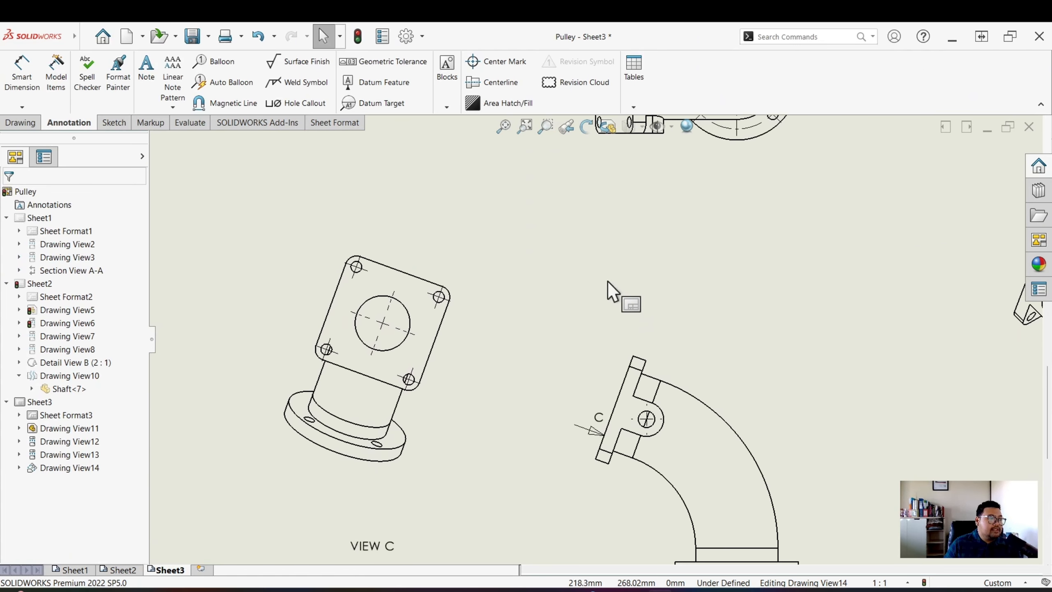
pyautogui.click(21, 122)
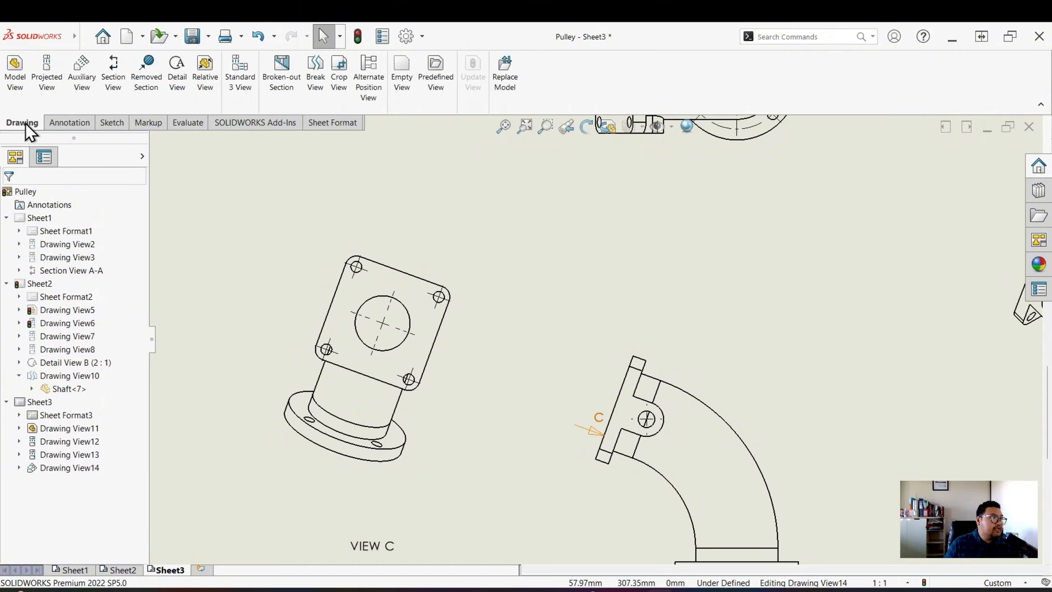
pyautogui.scroll(2, 534, 381)
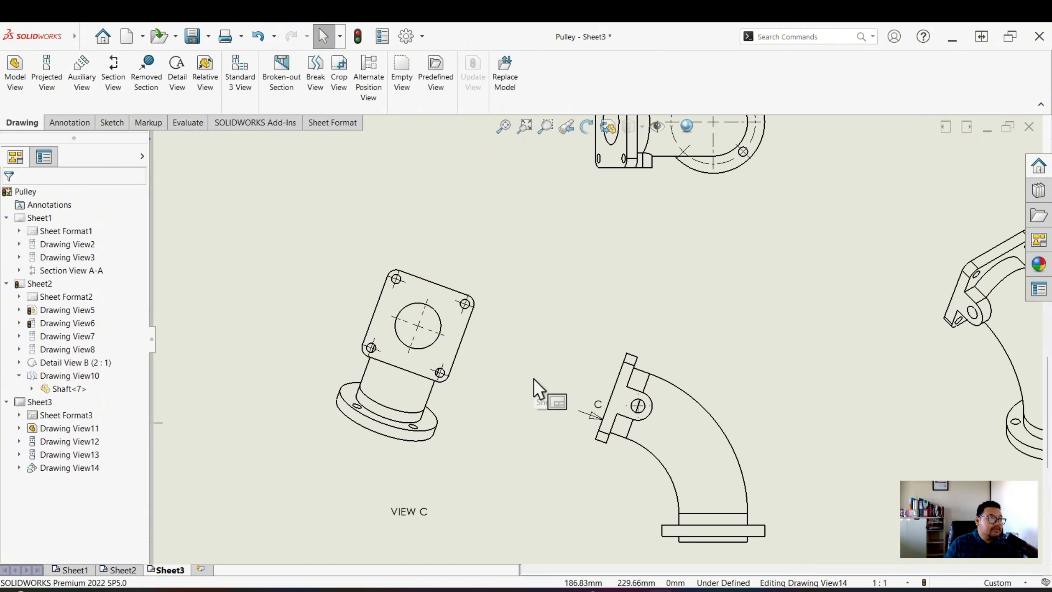
pyautogui.moveTo(569, 394); pyautogui.dragTo(537, 389, button='middle')
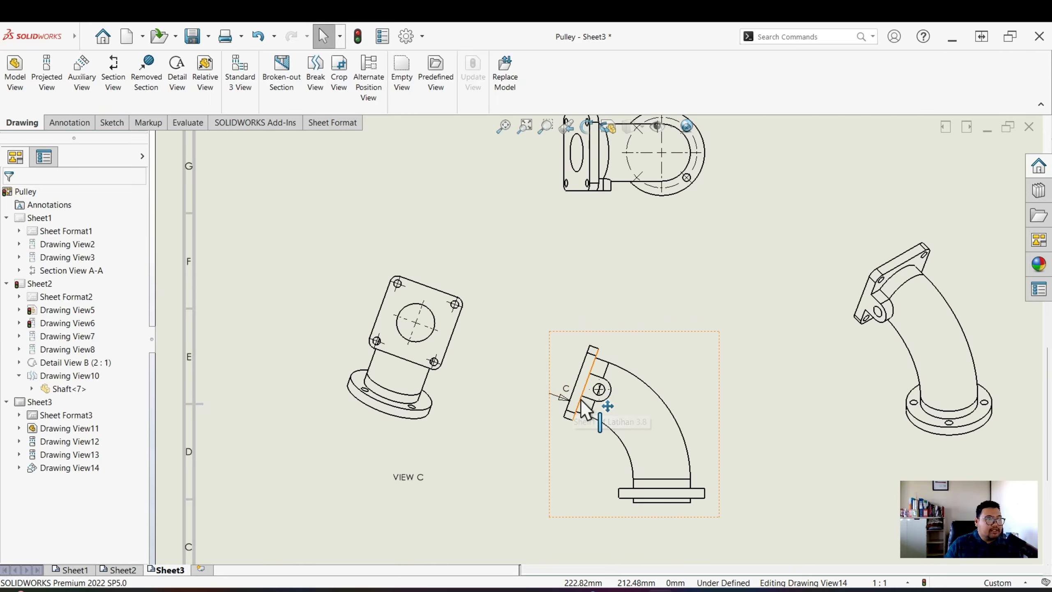
pyautogui.scroll(5, 584, 385)
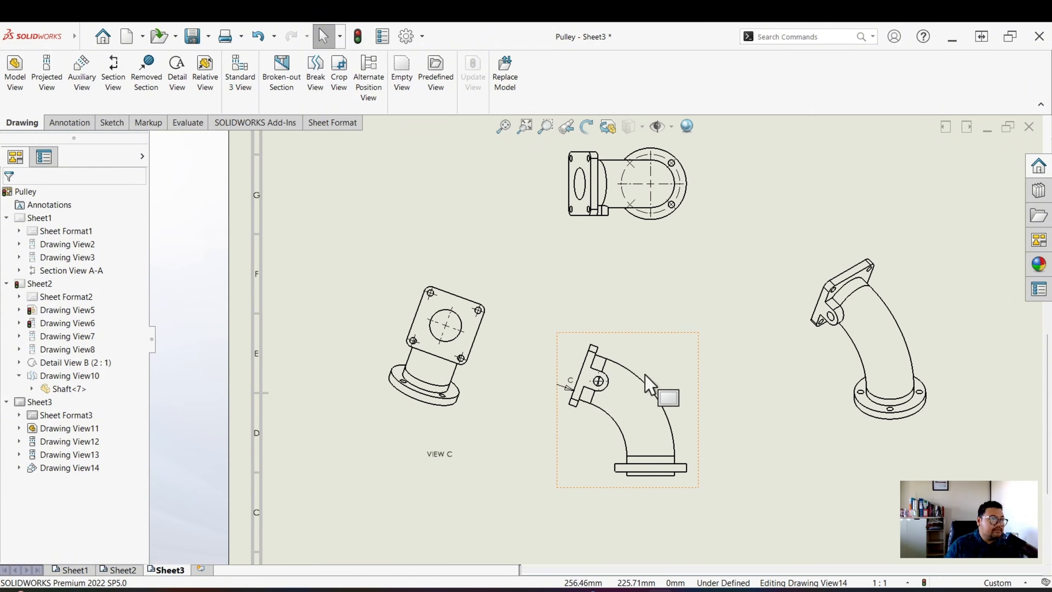